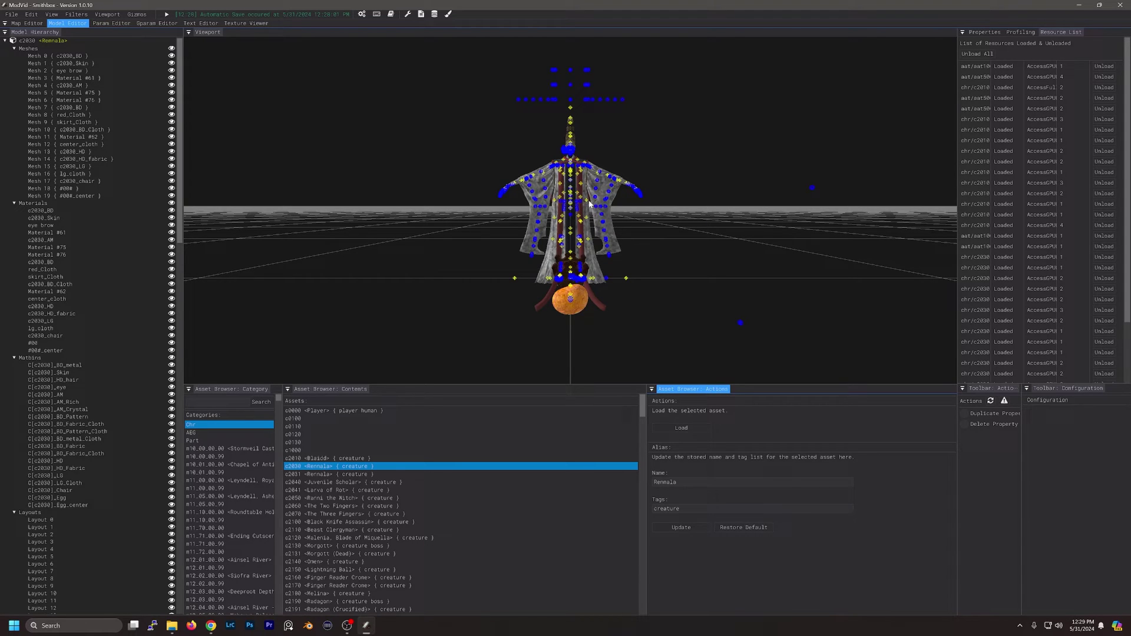
# Check the viewport settings for the model texturing option and close the settings.
pyautogui.click(362, 14)
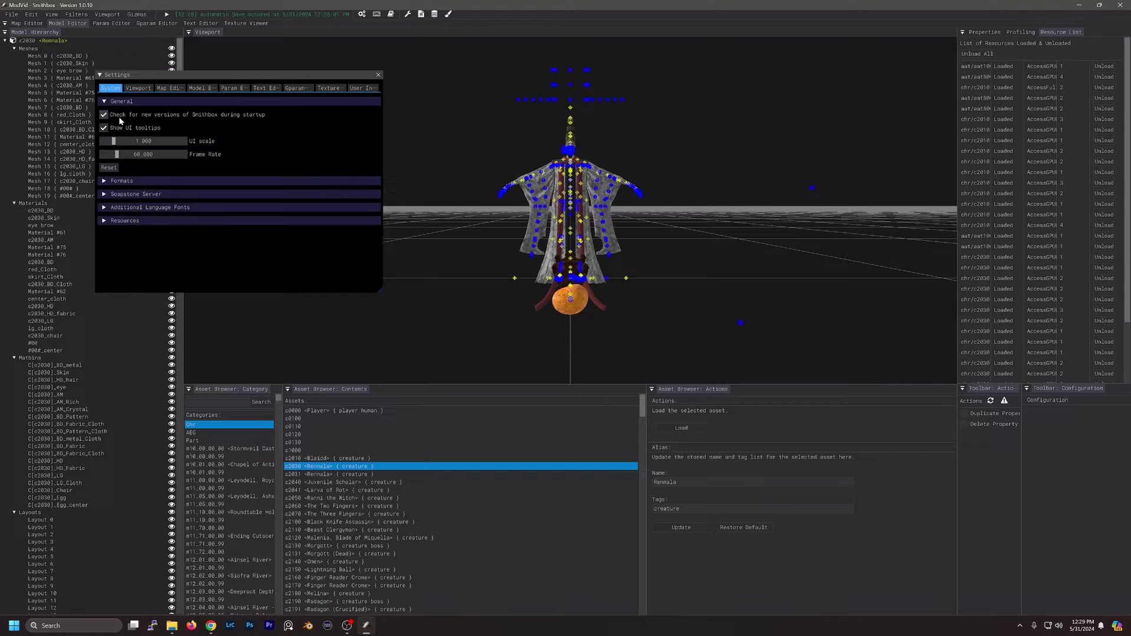
pyautogui.click(138, 88)
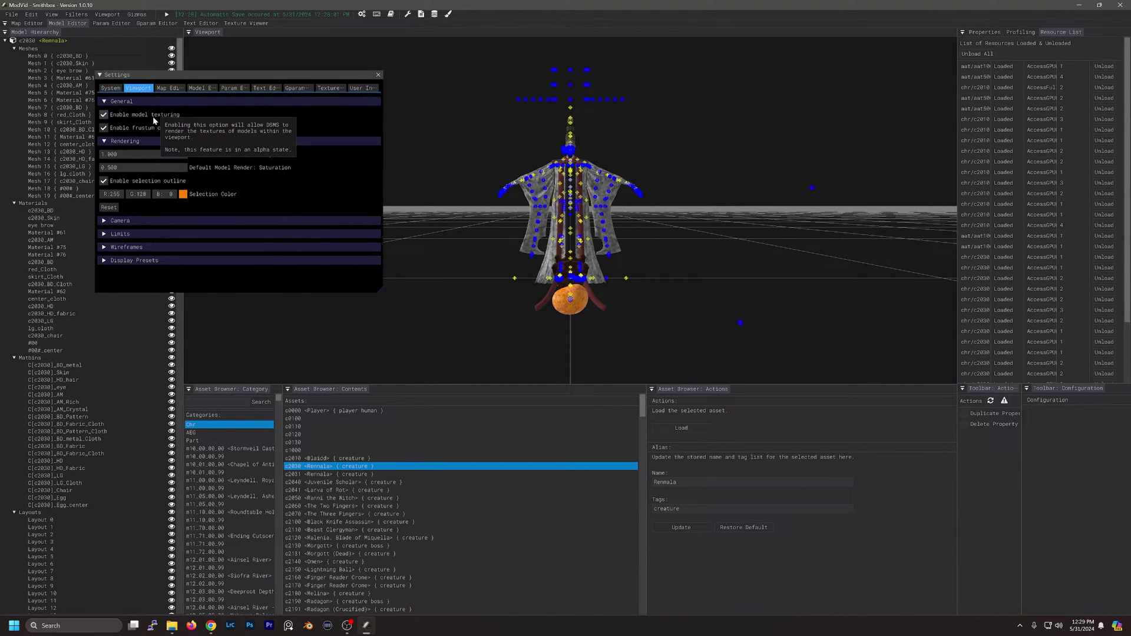
pyautogui.click(378, 75)
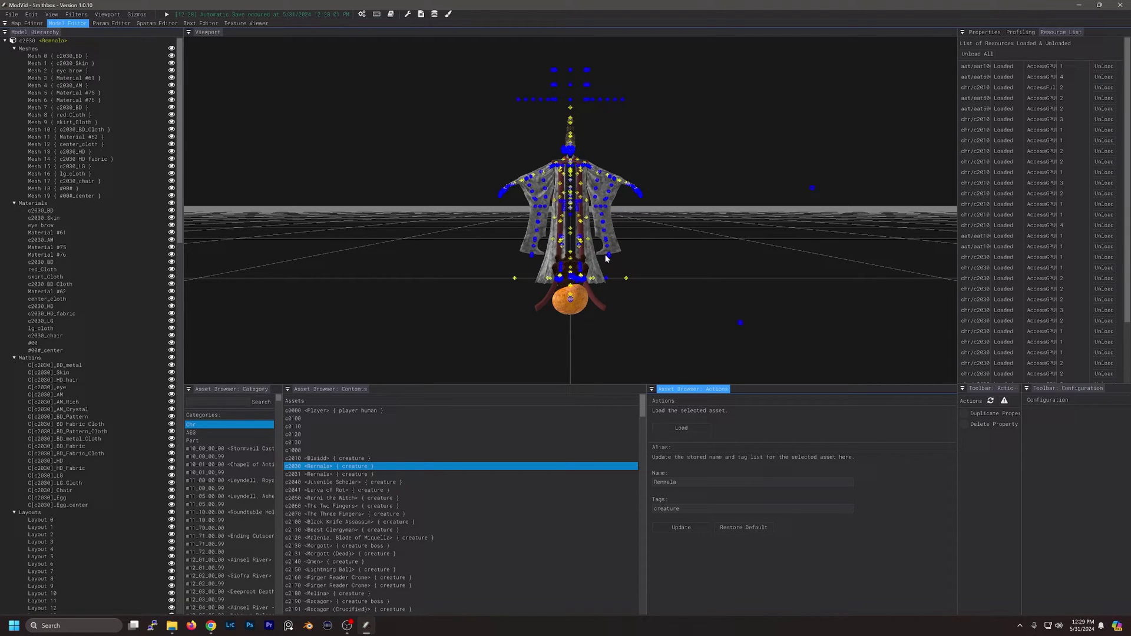
# Open the Texture Viewer and load the c2010_h (Blaidd) texture file from the Characters category.
pyautogui.click(251, 24)
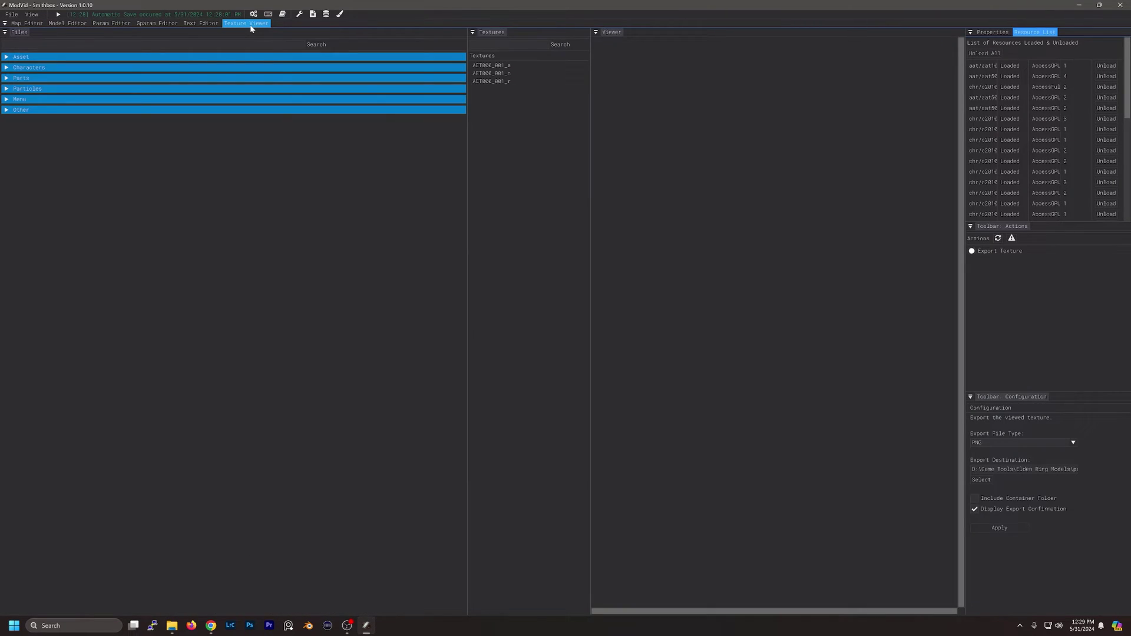
pyautogui.click(6, 67)
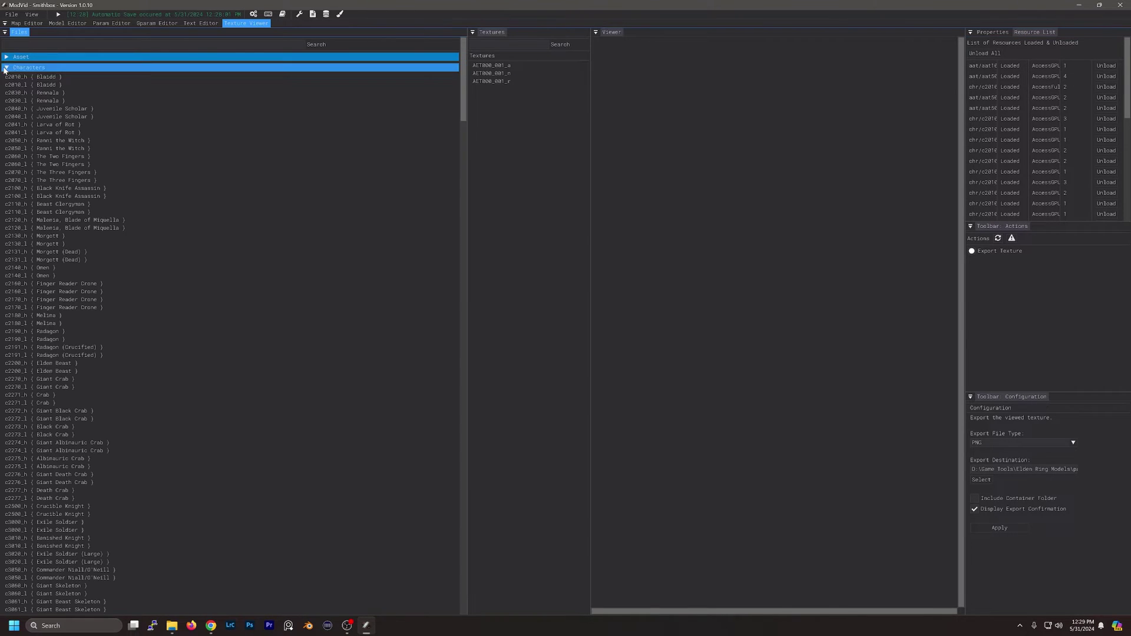
pyautogui.click(36, 79)
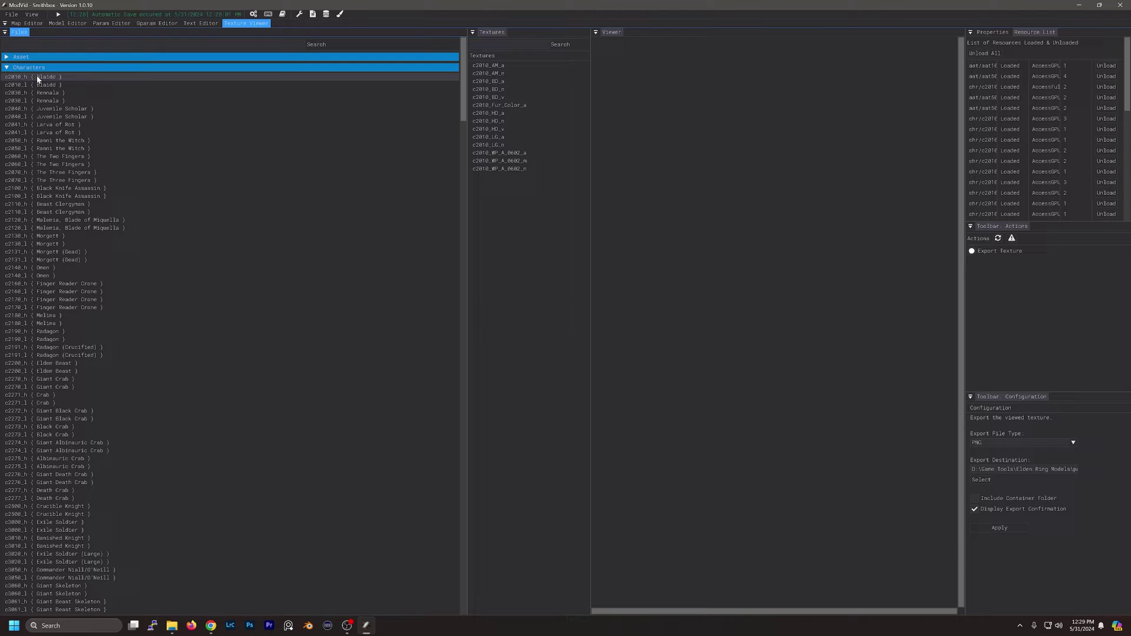
pyautogui.click(38, 78)
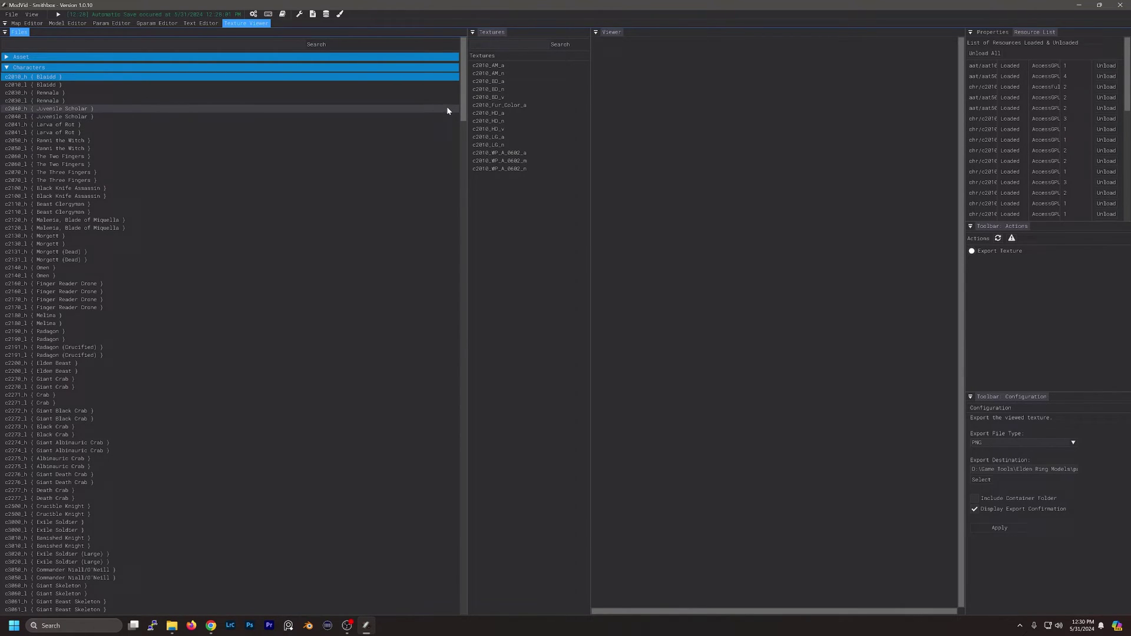
# Preview Blaidd's c2010_AM_a, c2010_AM_n and c2010_BD_a textures.
pyautogui.click(513, 66)
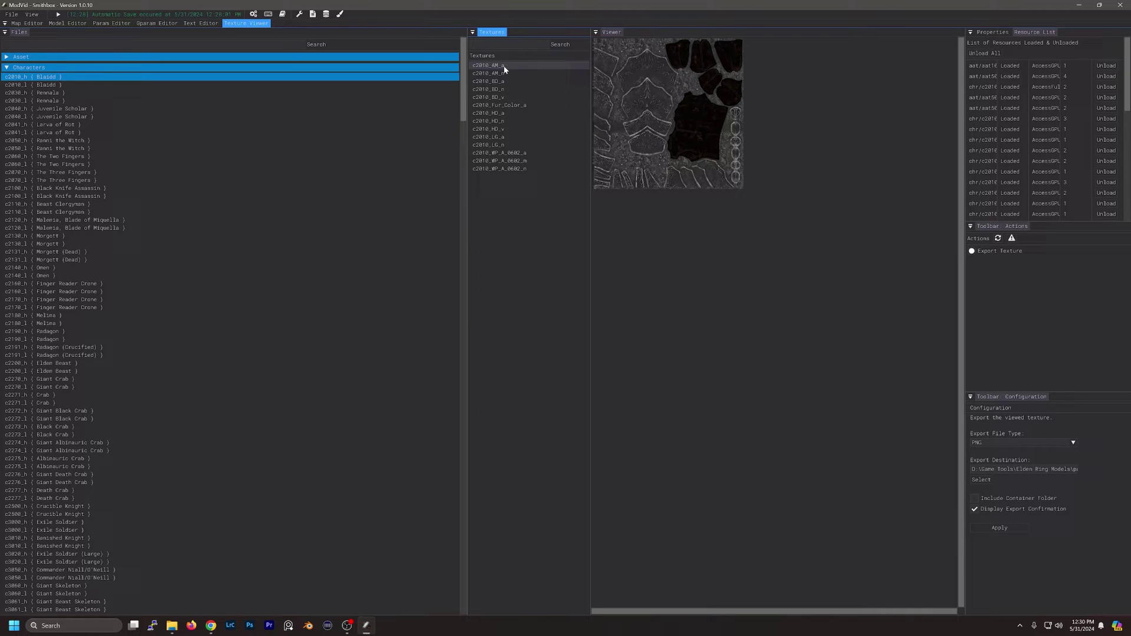
pyautogui.click(506, 68)
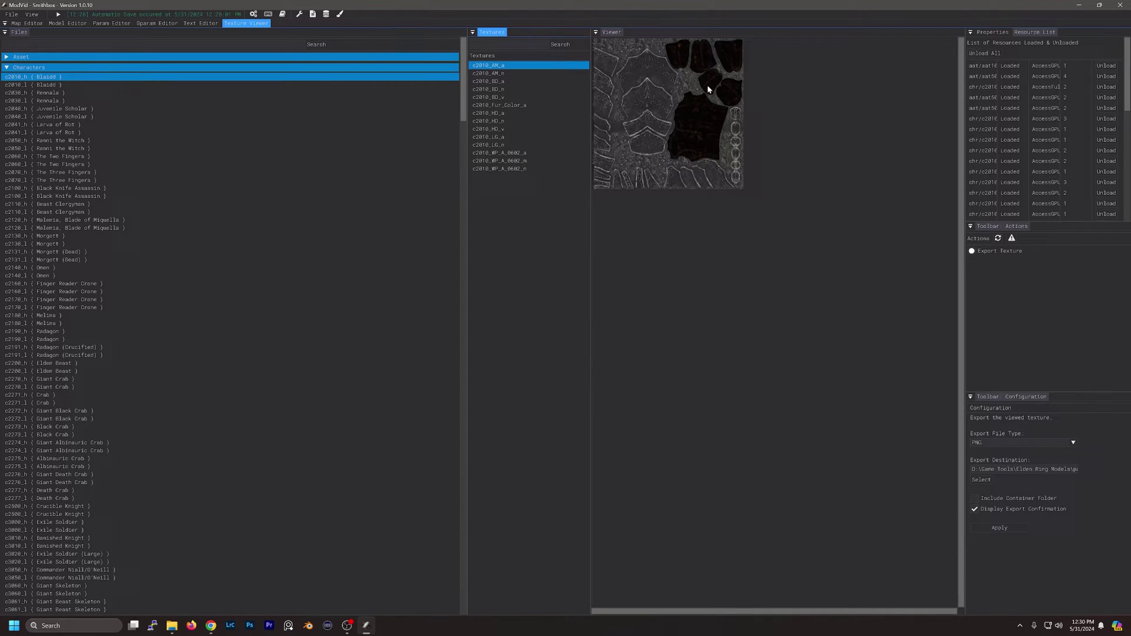
pyautogui.click(490, 74)
pyautogui.click(510, 74)
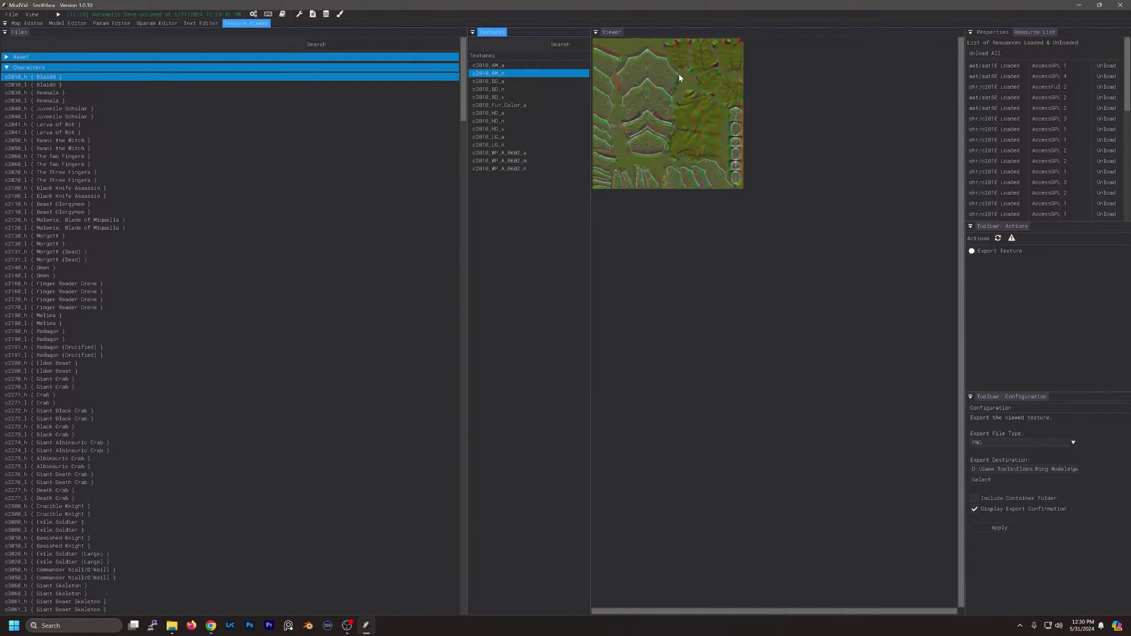
pyautogui.click(505, 82)
pyautogui.click(506, 83)
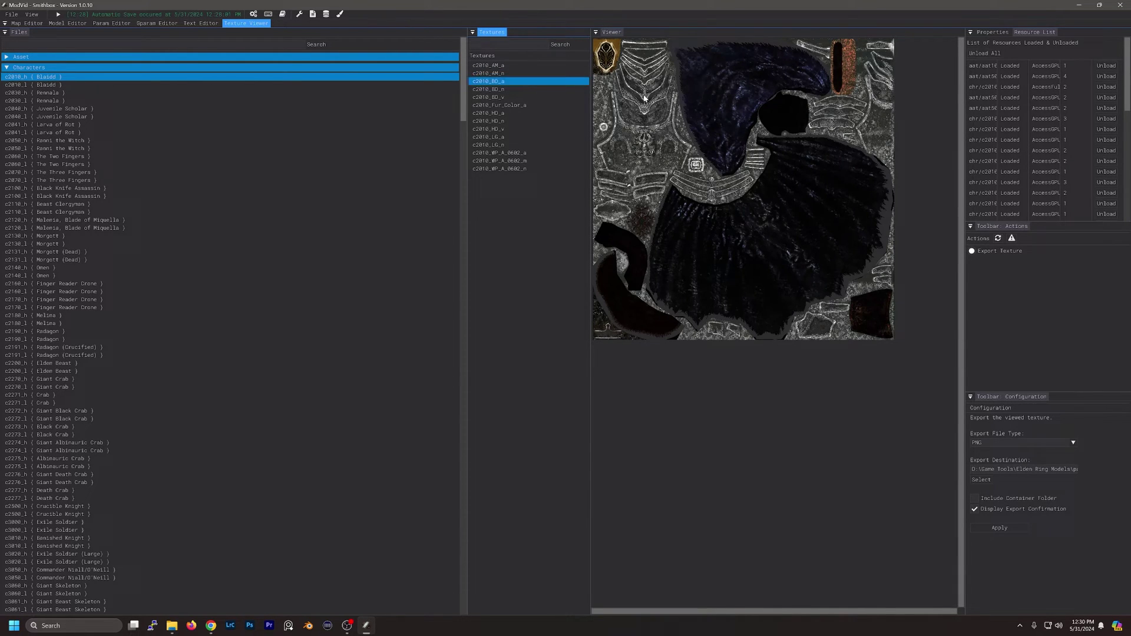
pyautogui.click(507, 83)
# Preview Blaidd's c2010_Fur_Color_a texture, the HD head textures, c2010_LG_a and the weapon texture c2010_WP_A_0602_a.
pyautogui.click(500, 106)
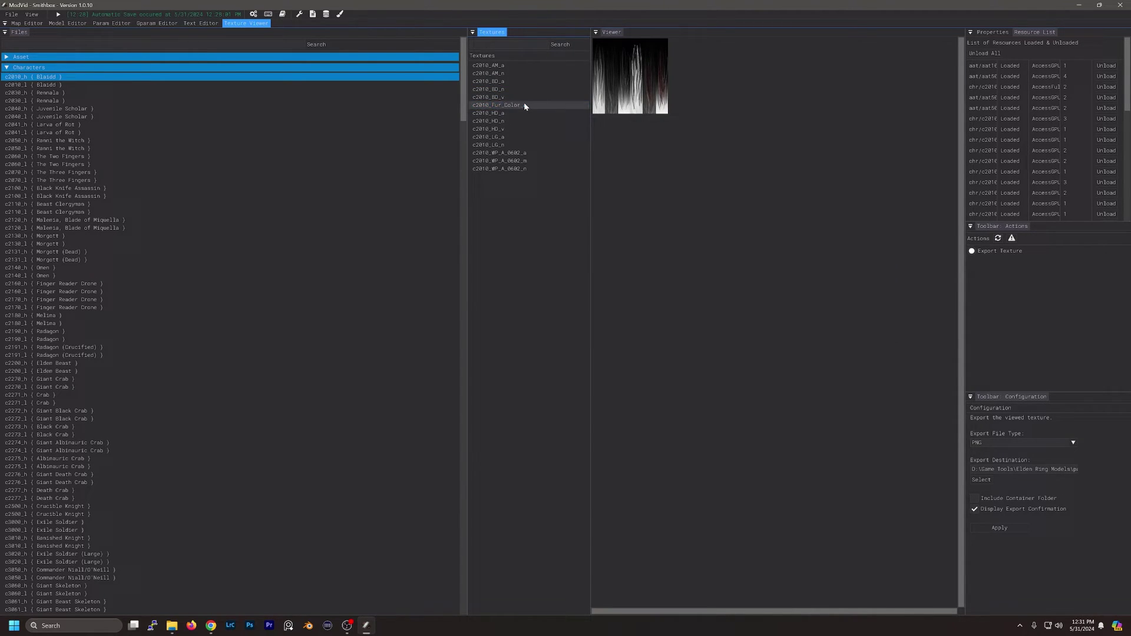
pyautogui.click(503, 115)
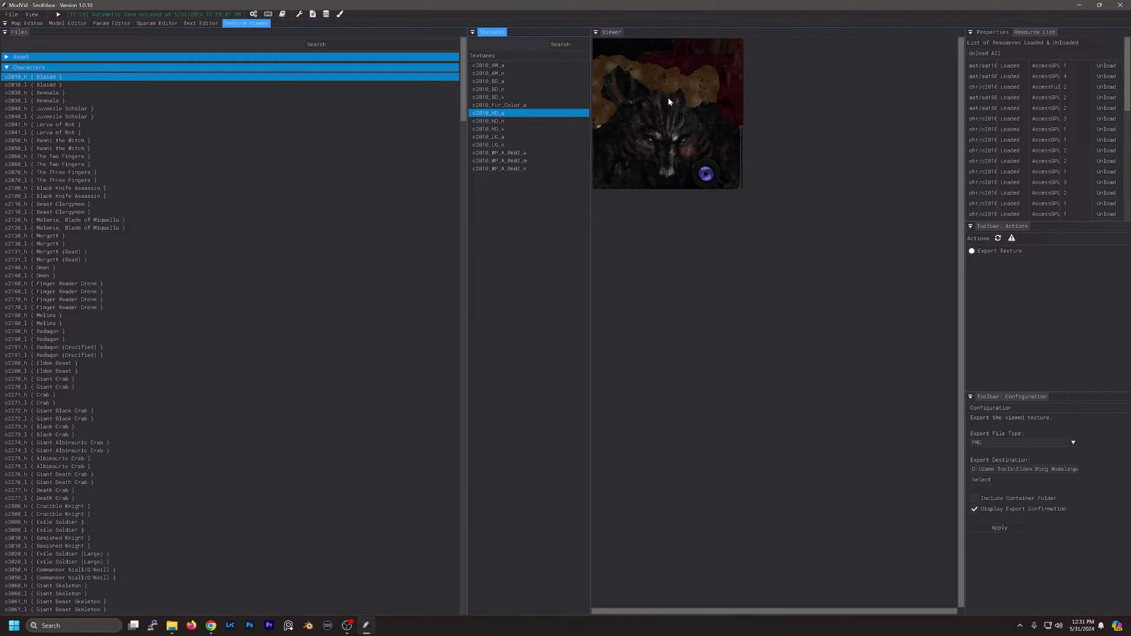
pyautogui.click(513, 120)
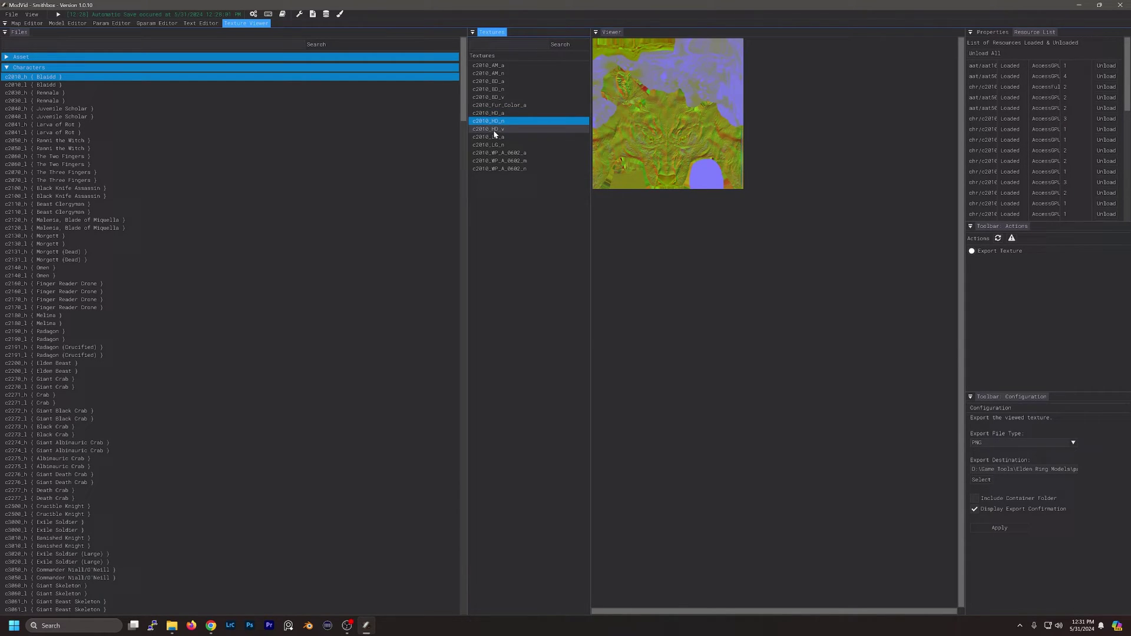
pyautogui.click(493, 129)
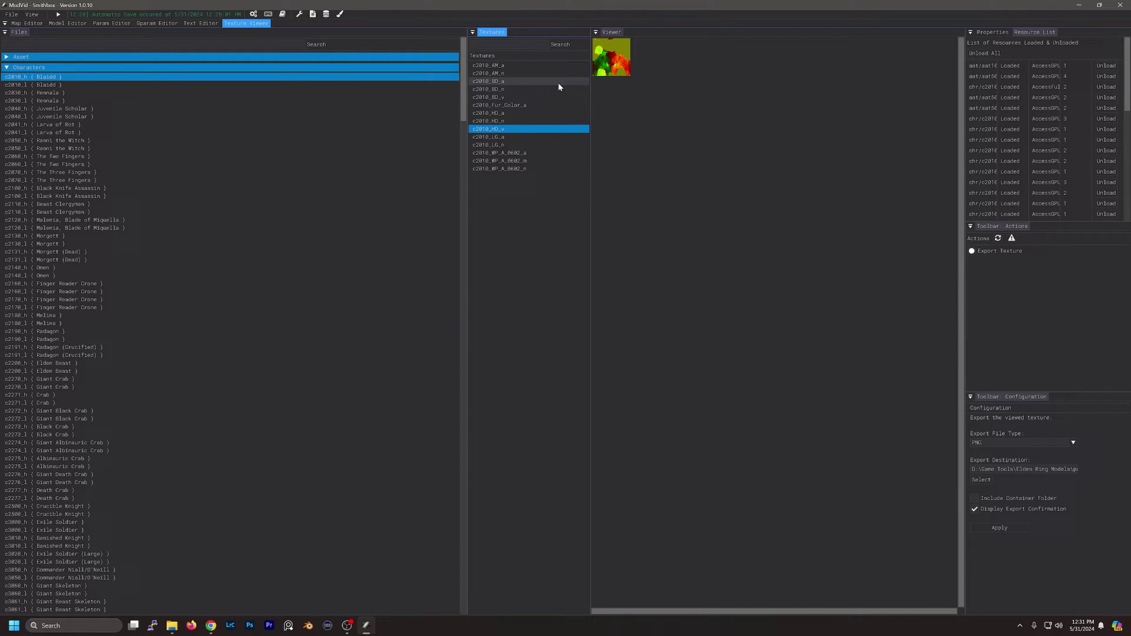
pyautogui.click(502, 138)
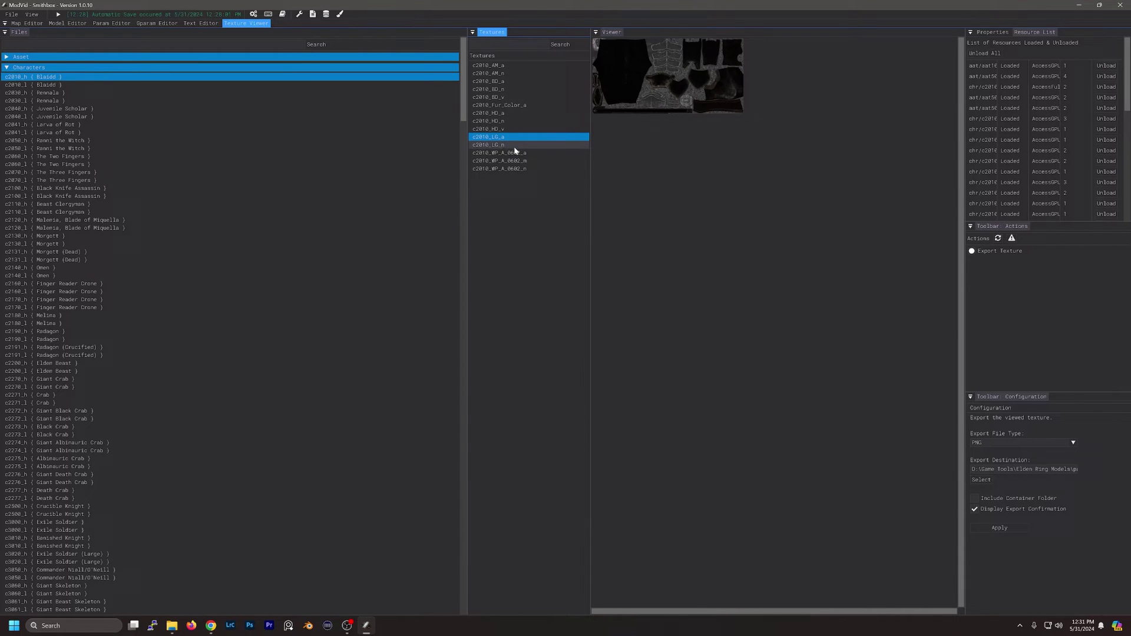
pyautogui.click(501, 153)
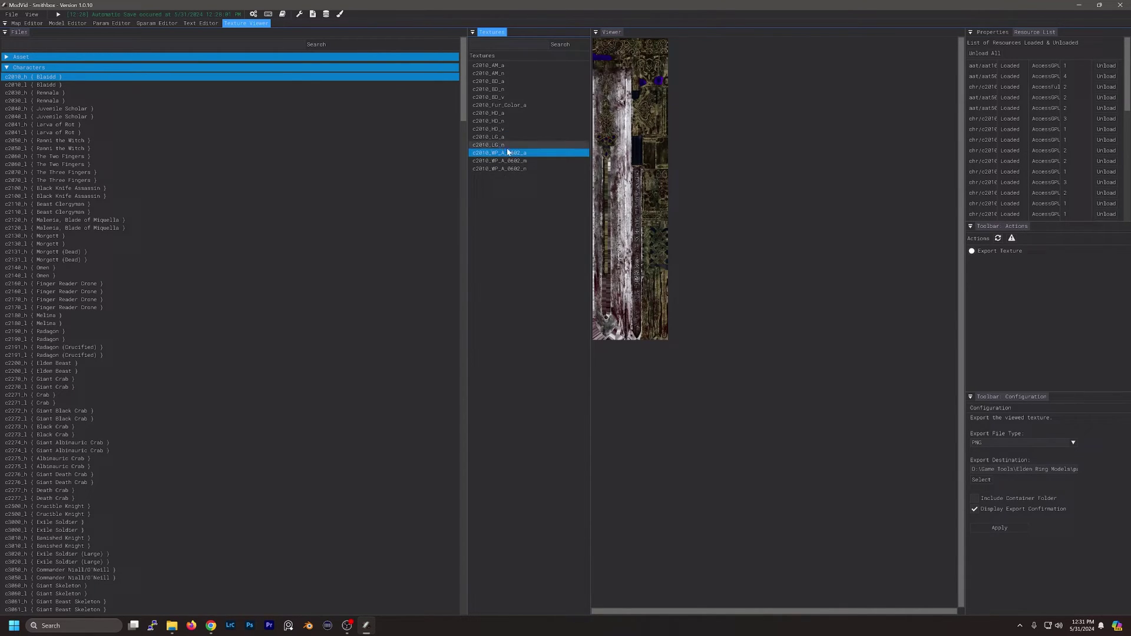
# Collapse the Characters category and expand the Parts category in the file list.
pyautogui.click(8, 67)
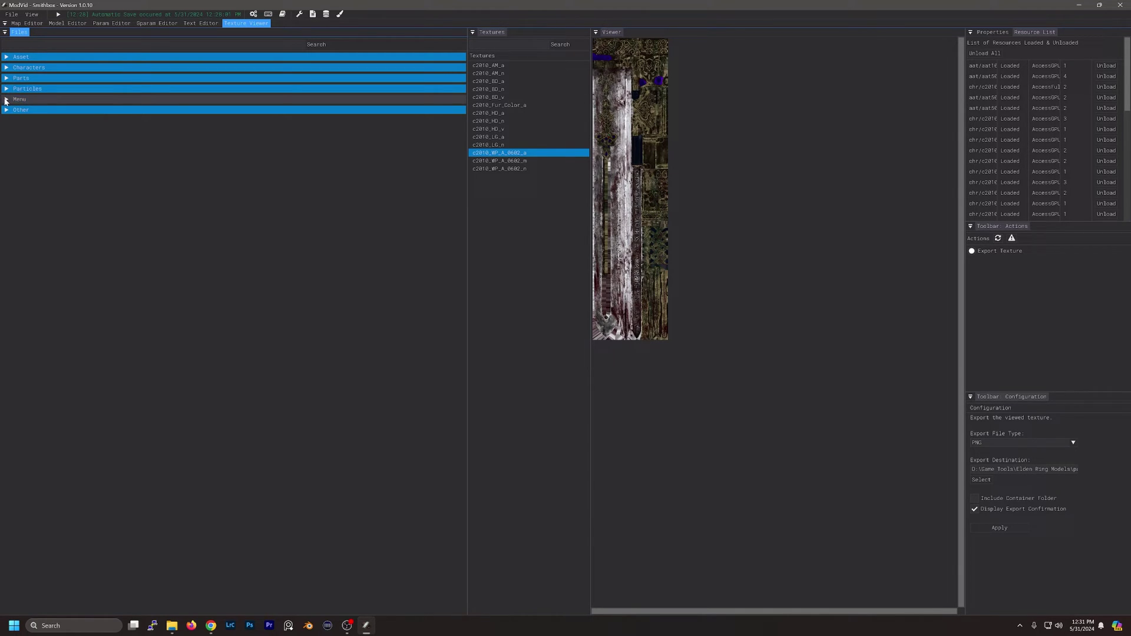
pyautogui.click(6, 78)
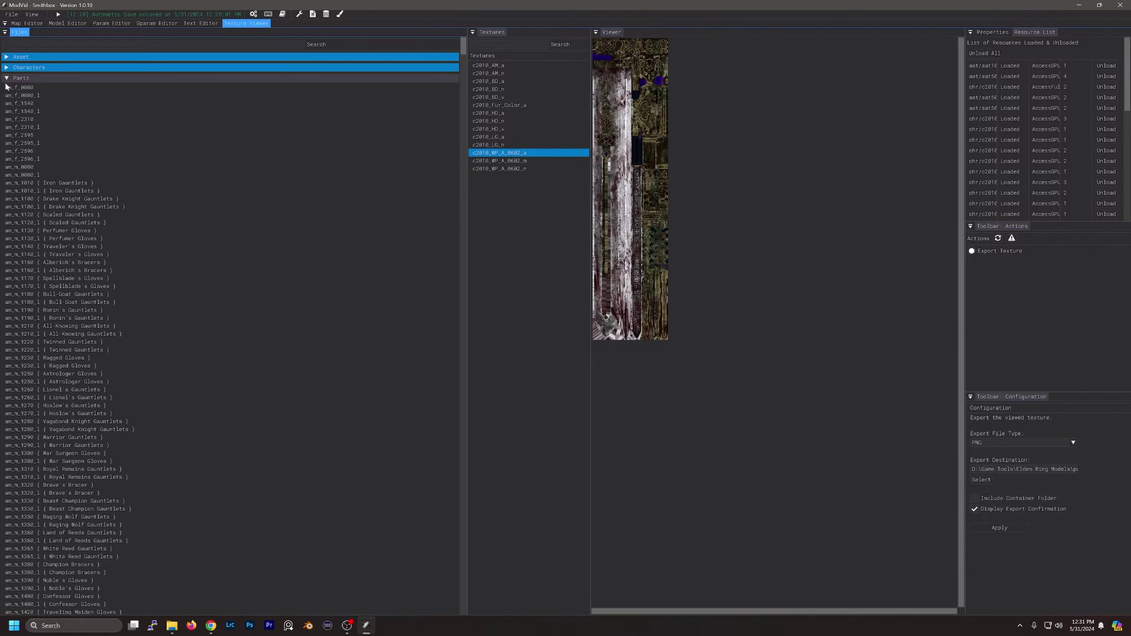
# Try filtering the file list by "riv", and clear the filter.
pyautogui.click(260, 46)
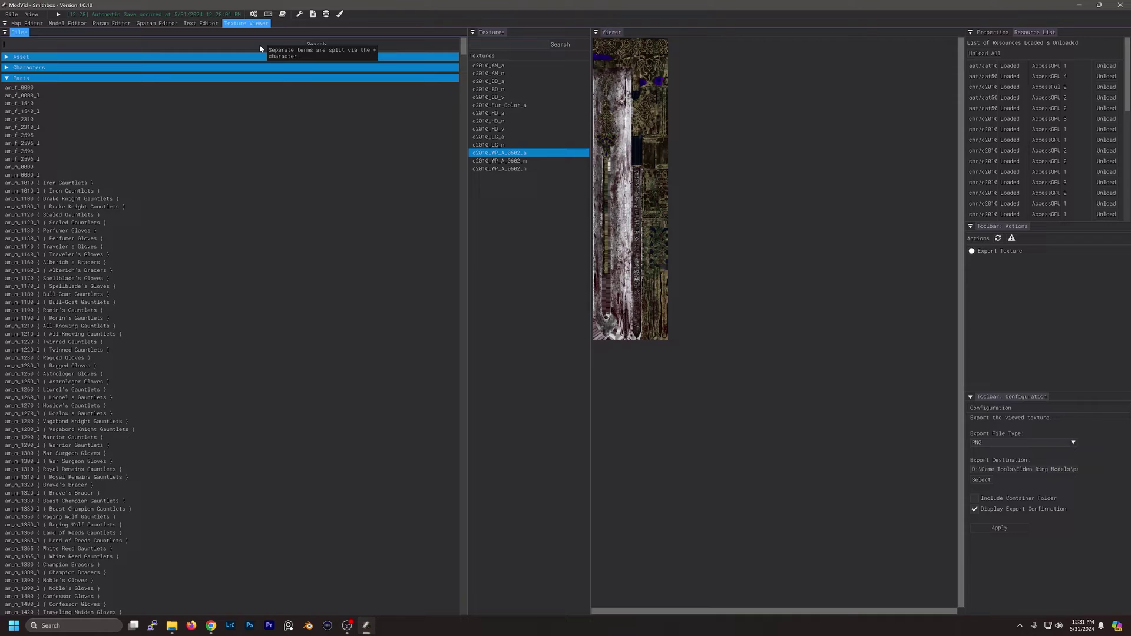
pyautogui.write('civ')
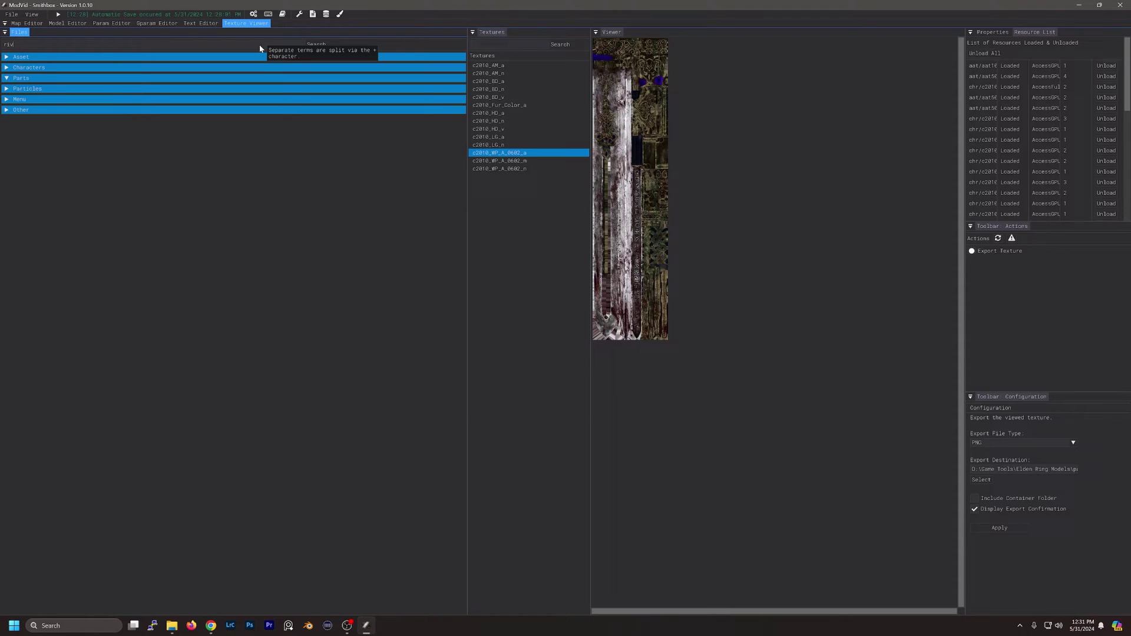
pyautogui.press('BackSpace')
pyautogui.press('BackSpace')
pyautogui.press('BackSpace')
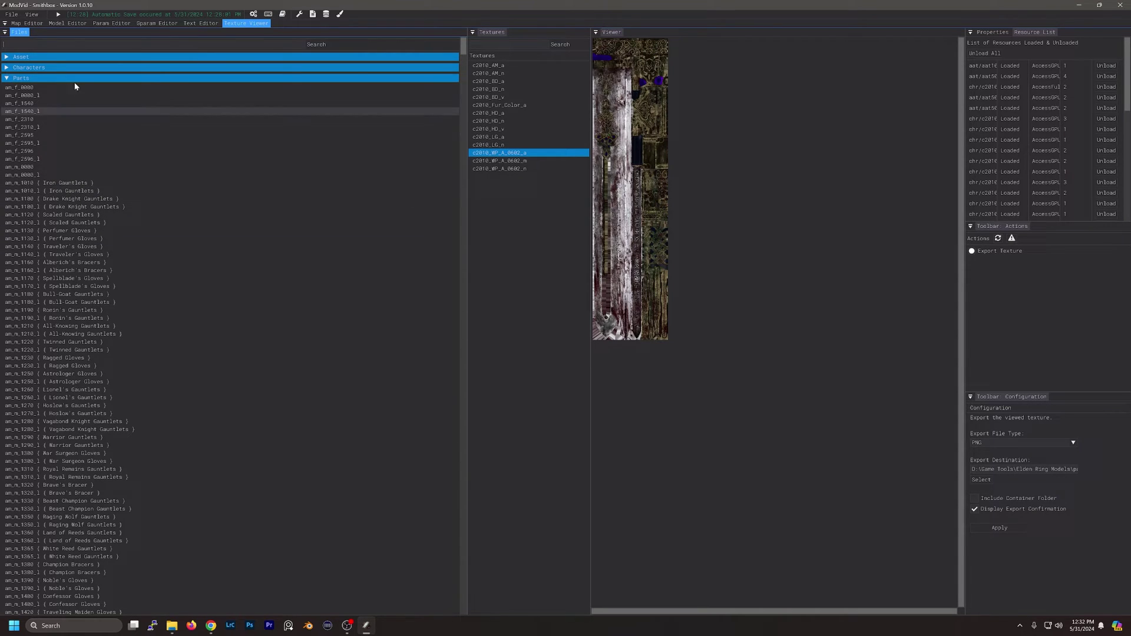
# Filter the file list by "wp" and load the wp_a_0554 (Rivers of Blood) texture file from Parts.
pyautogui.click(37, 43)
pyautogui.write('wp')
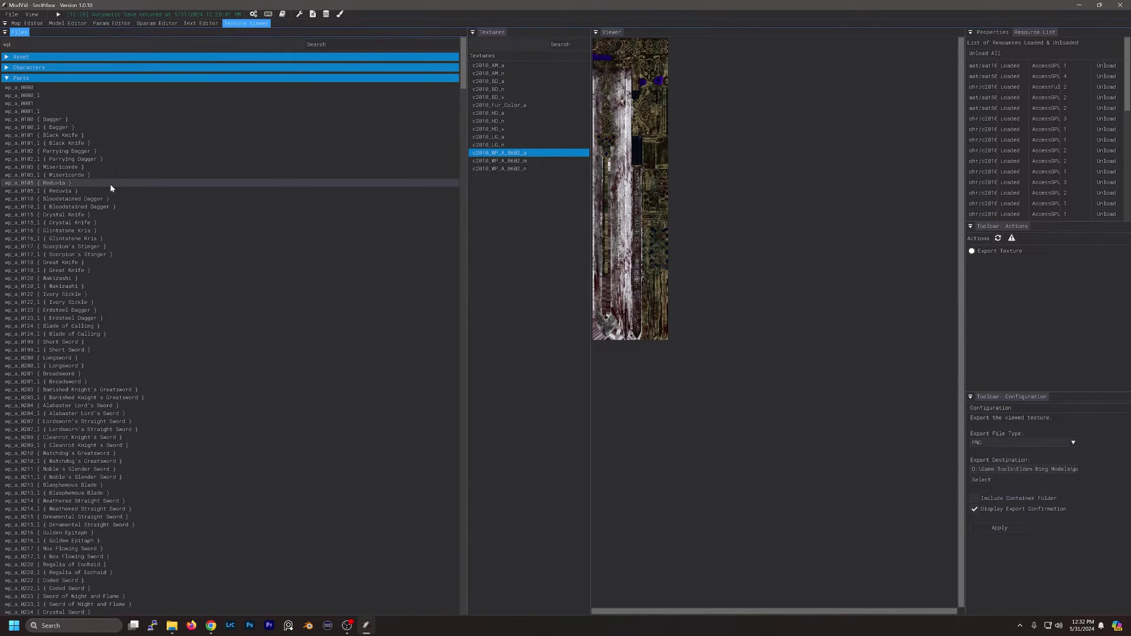
pyautogui.scroll(-1, 111, 260)
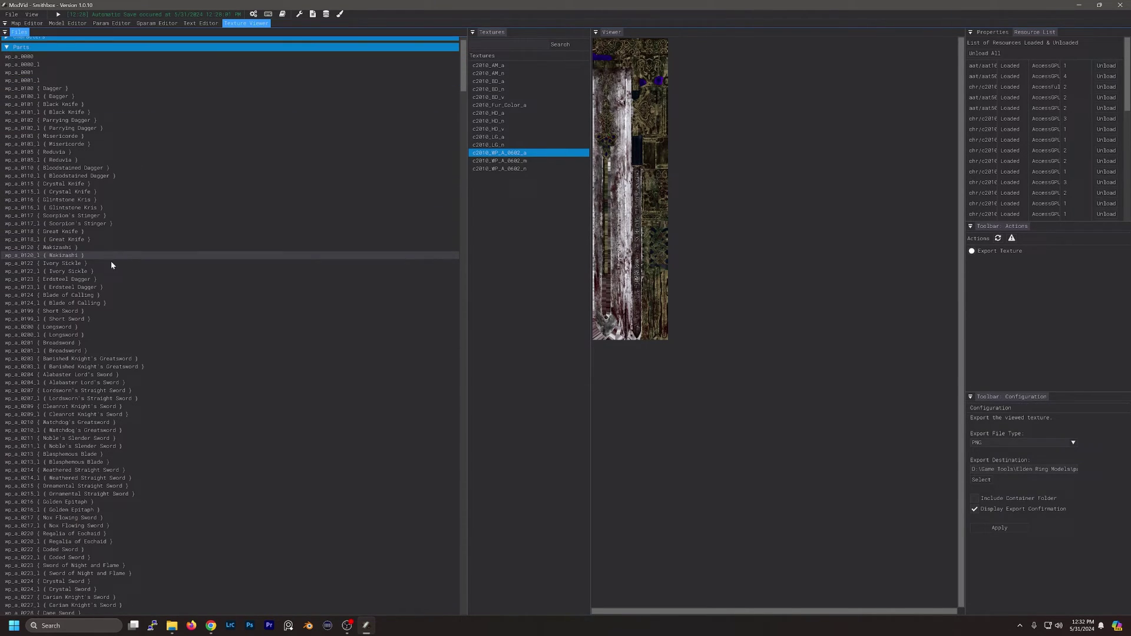
pyautogui.scroll(-1, 115, 289)
pyautogui.scroll(-9, 115, 290)
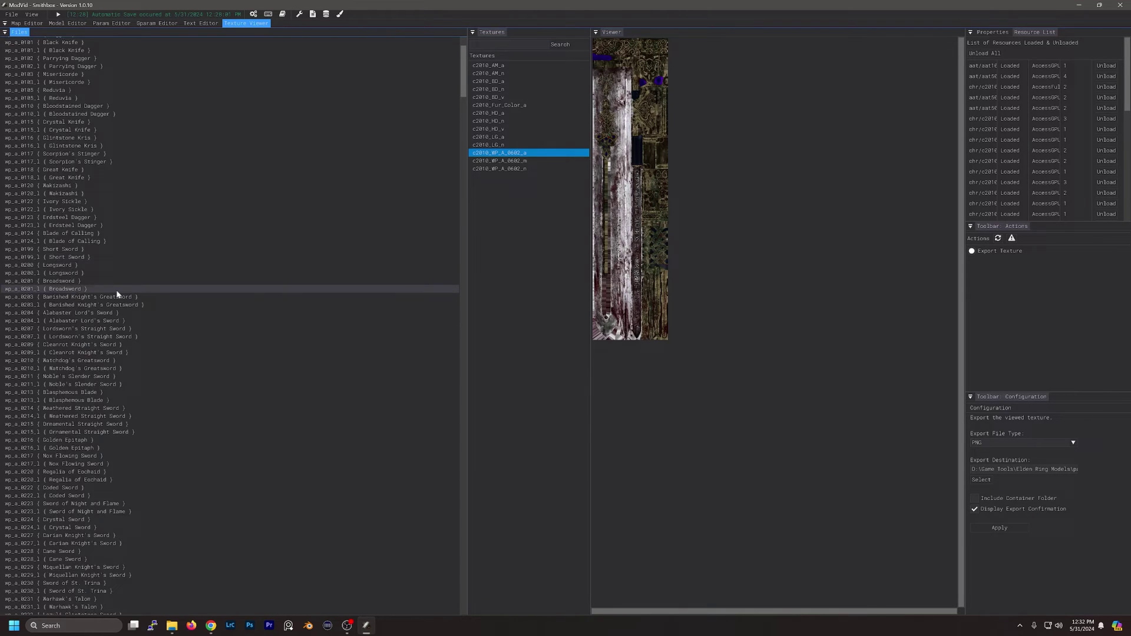
pyautogui.scroll(-9, 117, 297)
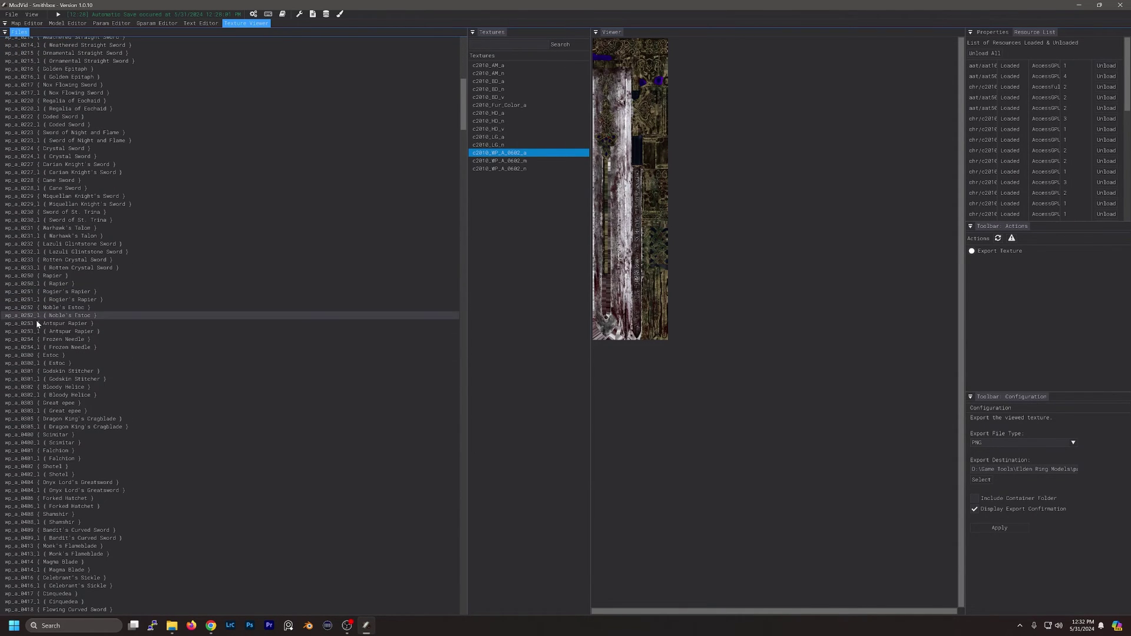
pyautogui.scroll(-7, 76, 370)
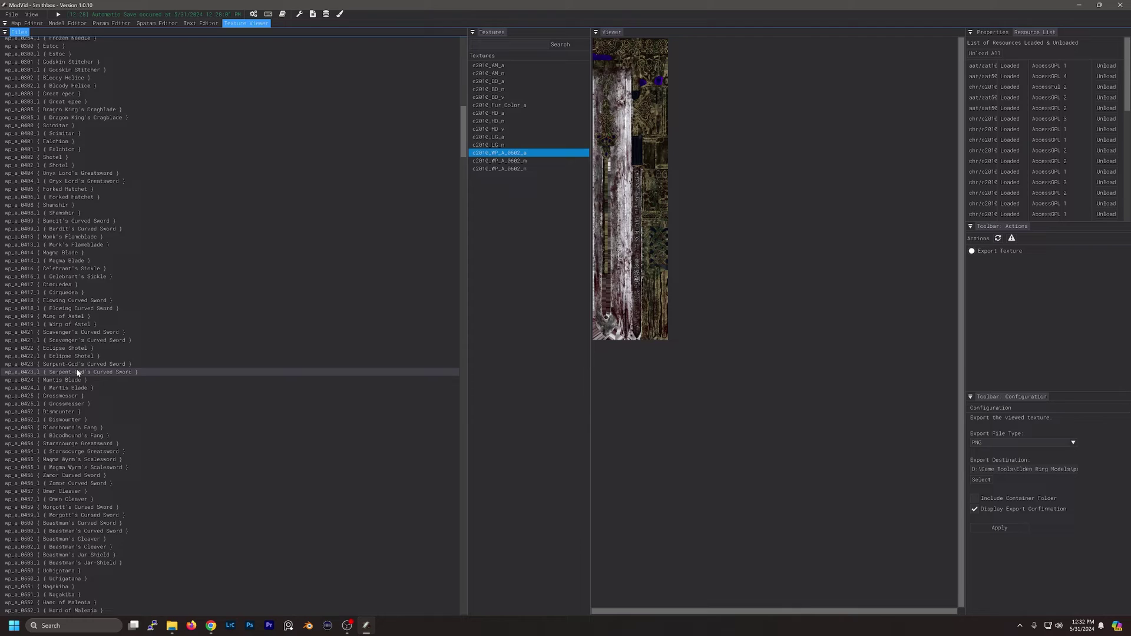
pyautogui.scroll(-1, 65, 388)
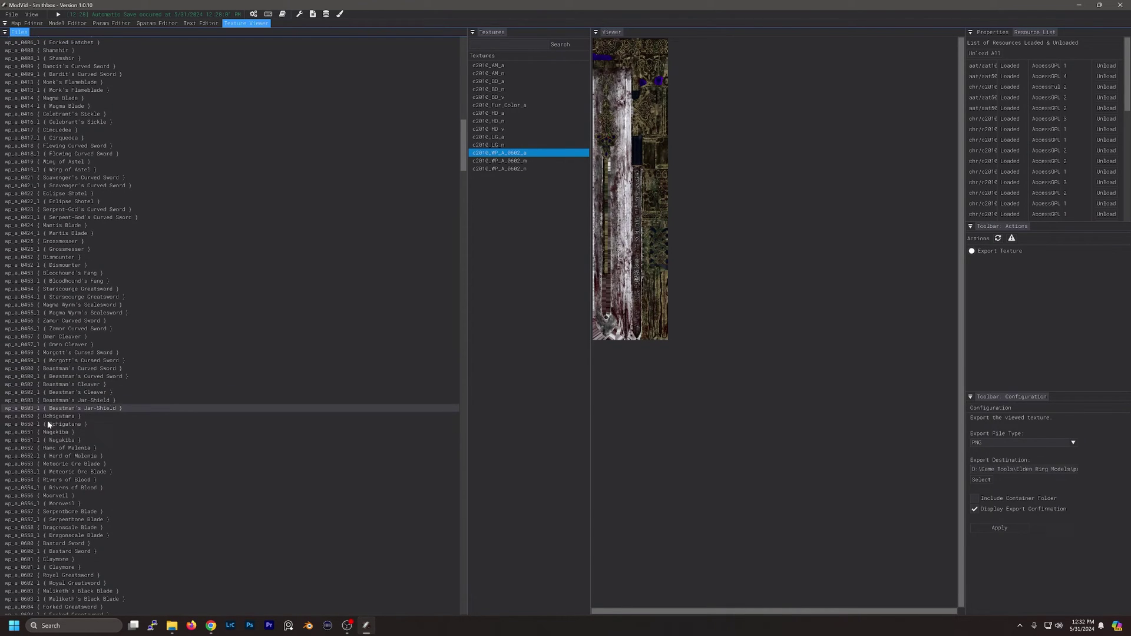
pyautogui.click(65, 479)
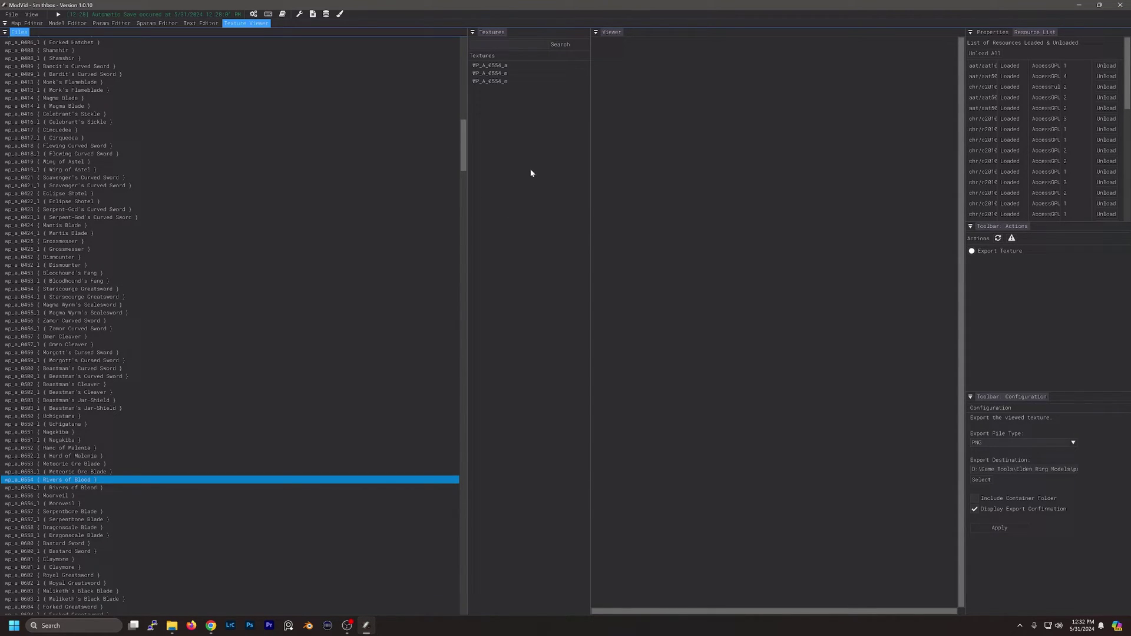
# Preview the Rivers of Blood textures WP_A_0554_n and WP_A_0554_m, ending with WP_A_0554_a displayed.
pyautogui.click(520, 65)
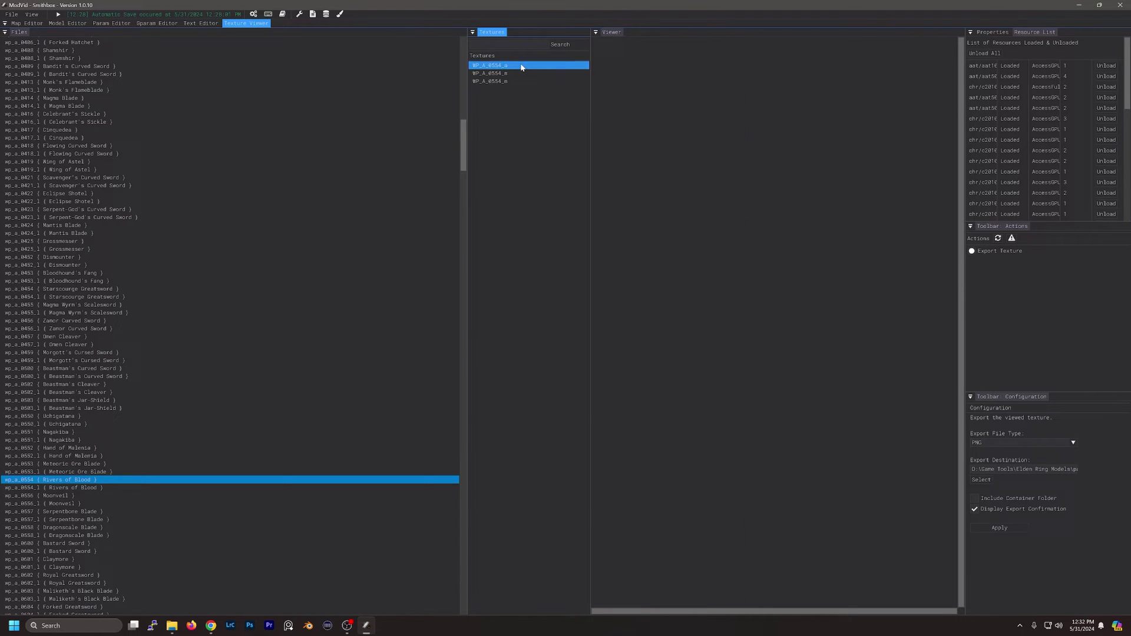
pyautogui.click(513, 82)
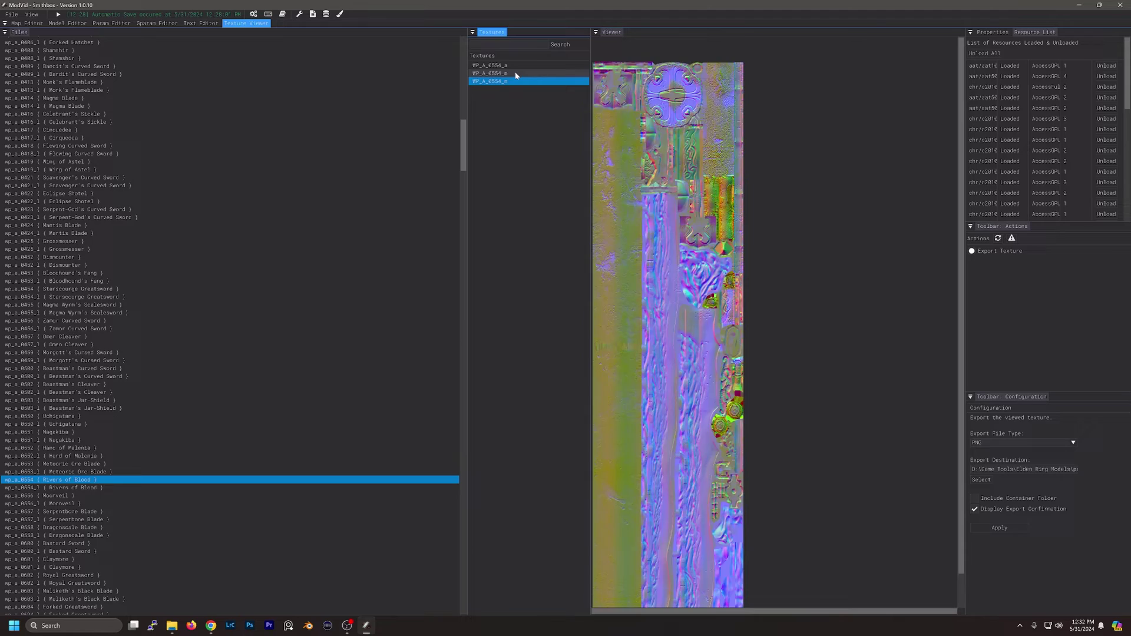
pyautogui.click(515, 74)
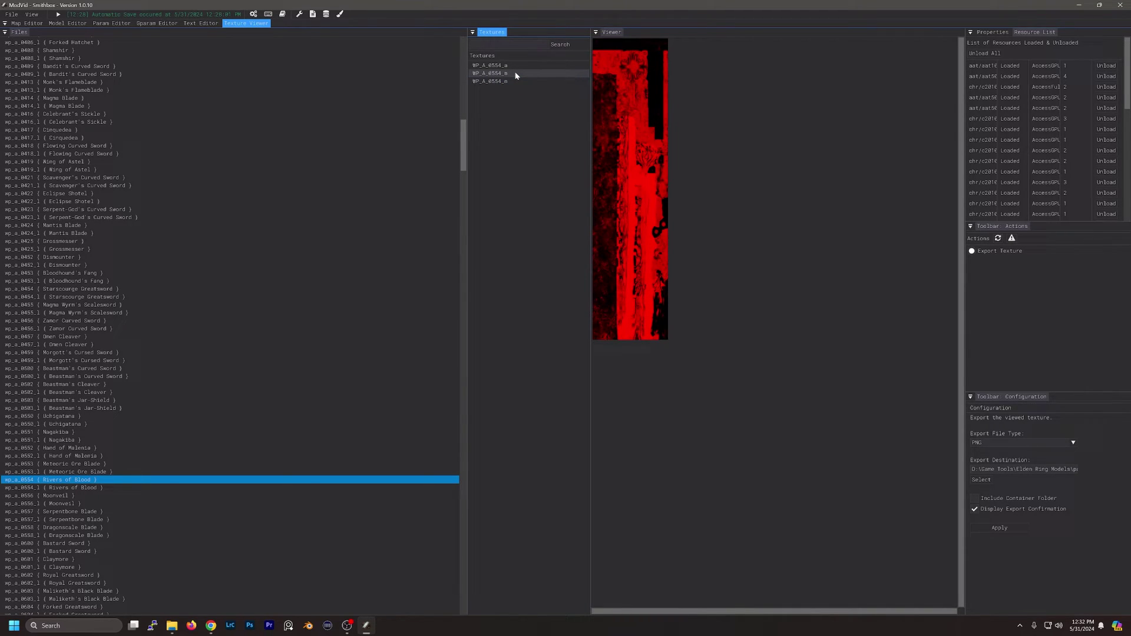
pyautogui.click(507, 65)
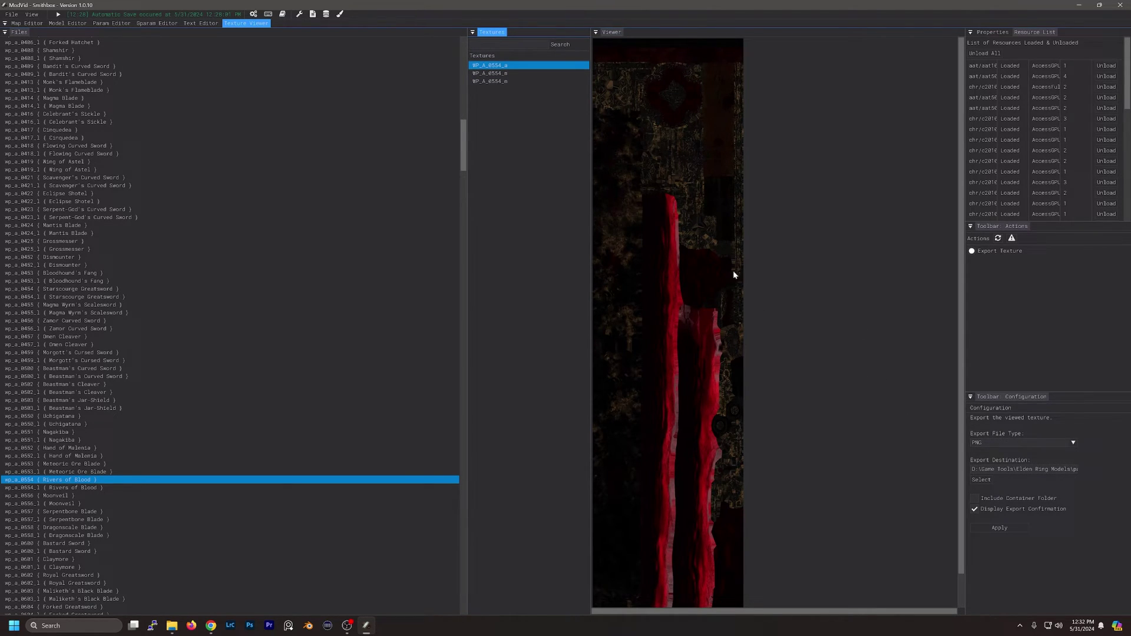
# Set up the Export Texture action with PNG as file type and the wp_a_0554-partsbnd-dcx folder as destination.
pyautogui.click(973, 254)
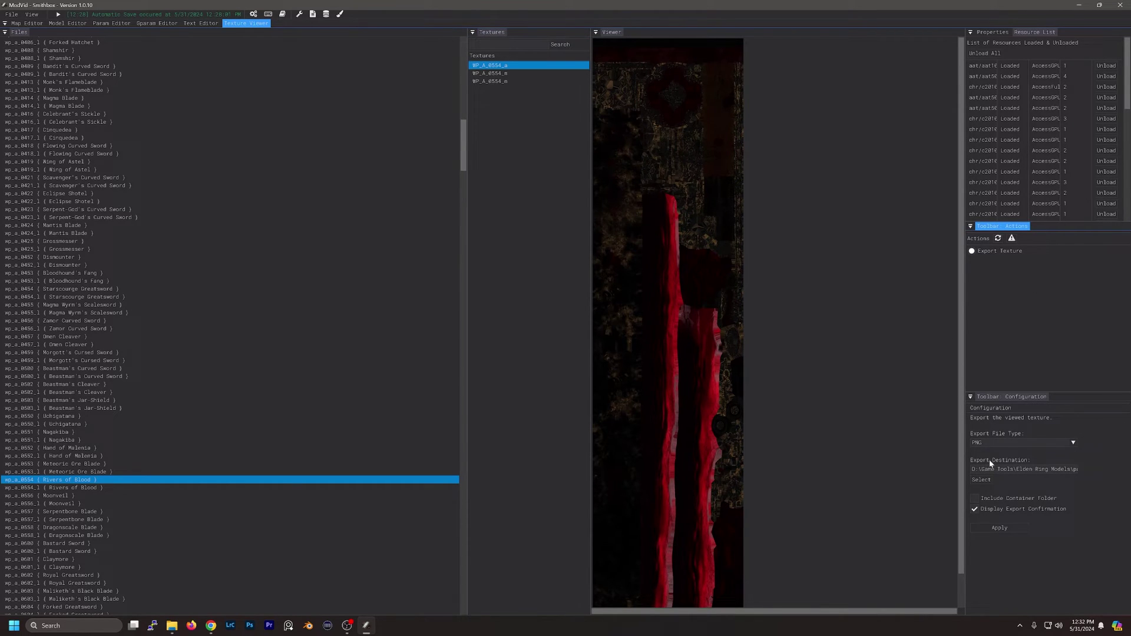
pyautogui.click(1049, 443)
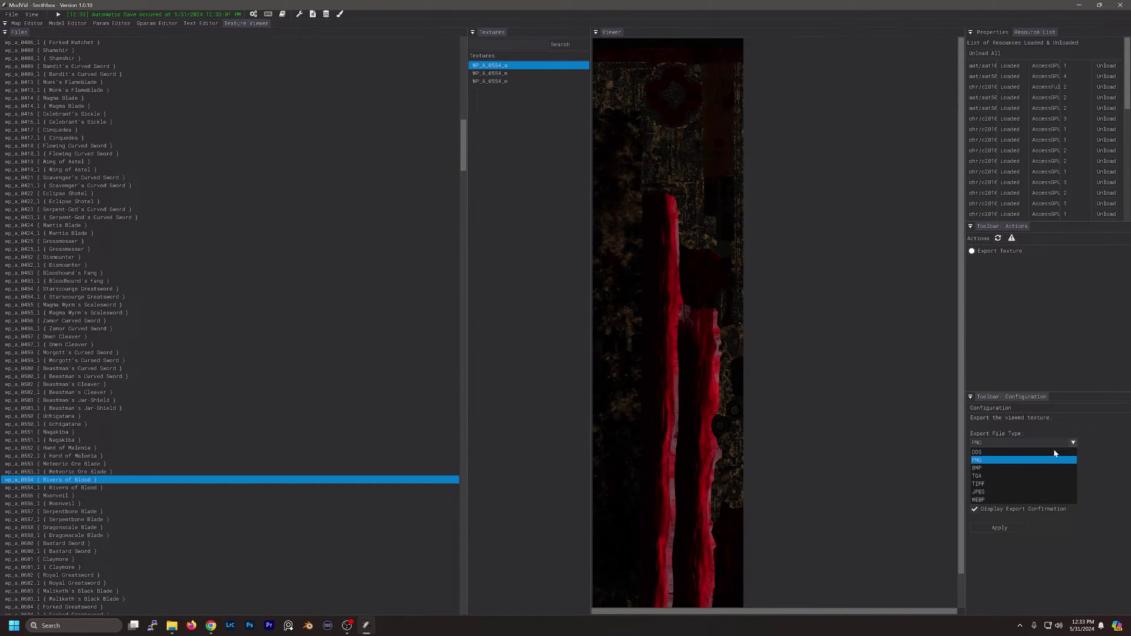
pyautogui.click(989, 461)
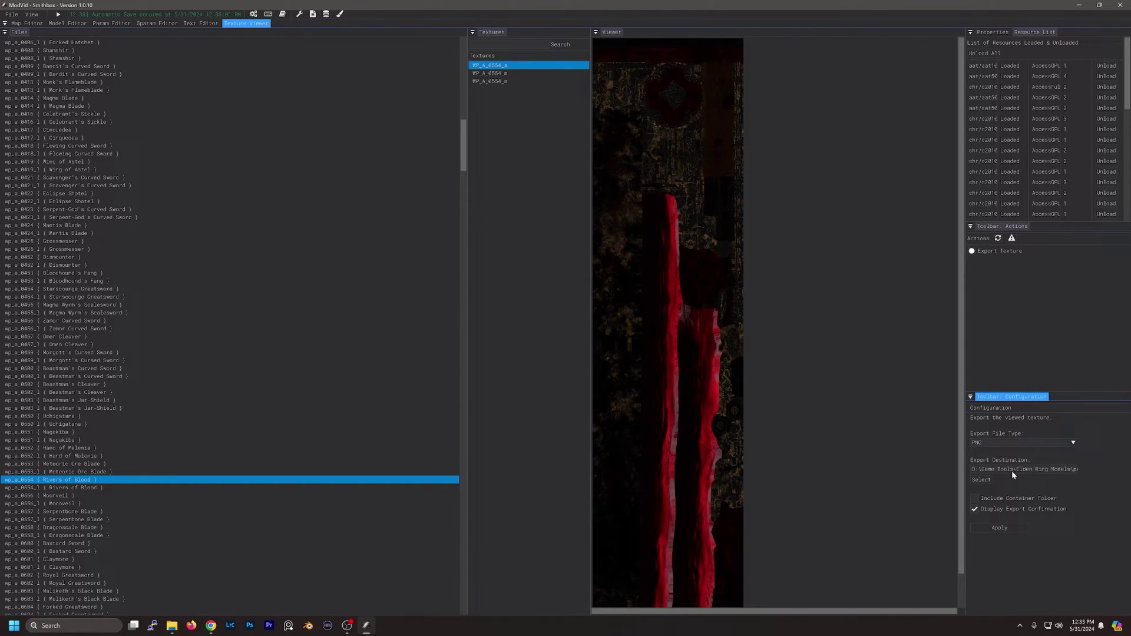
pyautogui.click(978, 480)
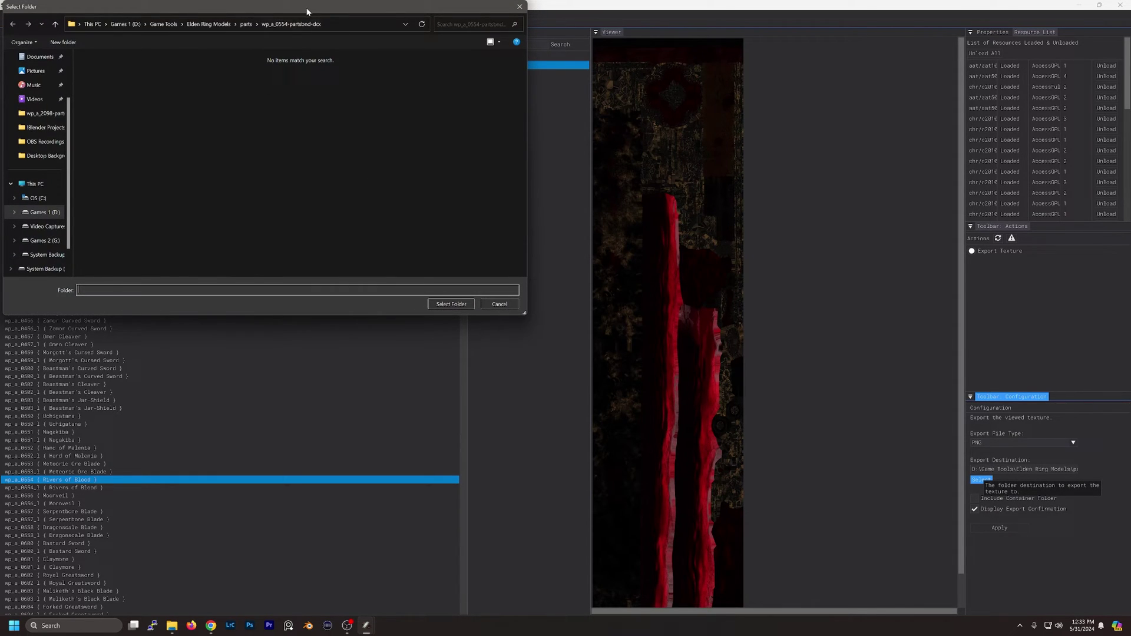
pyautogui.click(451, 304)
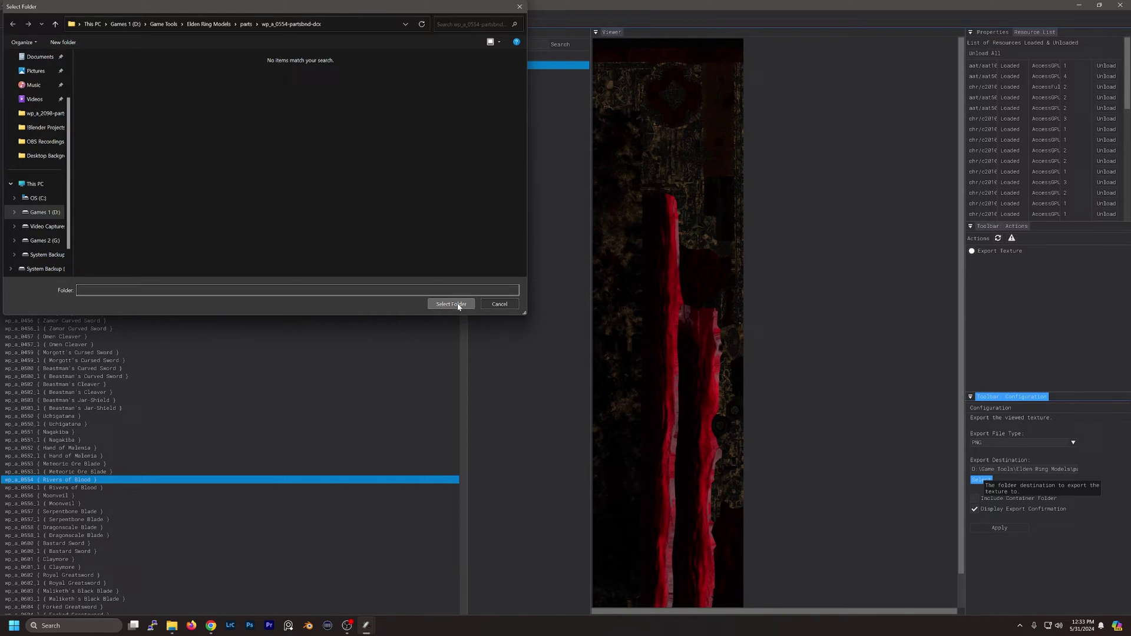
# Export the displayed WP_A_0554_a texture with the current settings and confirm the export.
pyautogui.click(1003, 532)
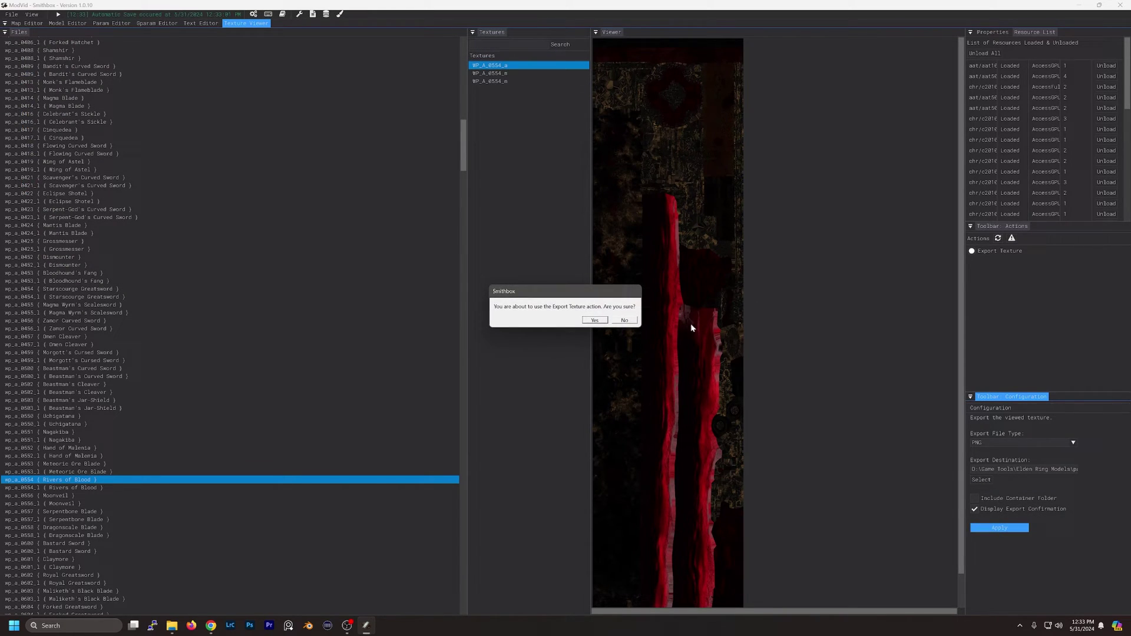
pyautogui.click(593, 320)
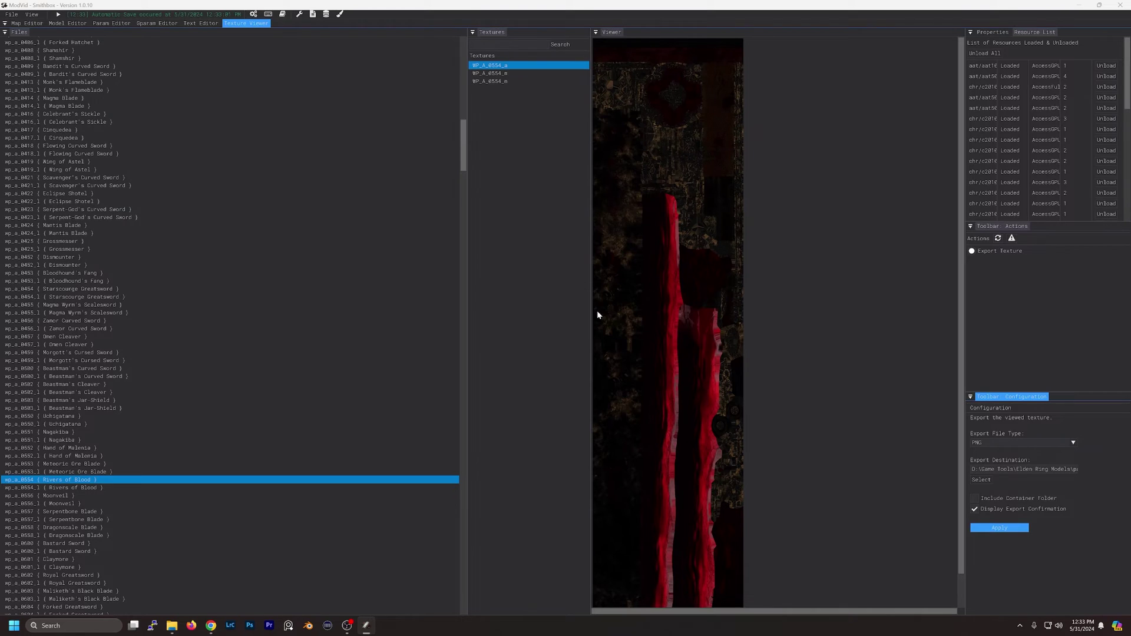
pyautogui.click(579, 322)
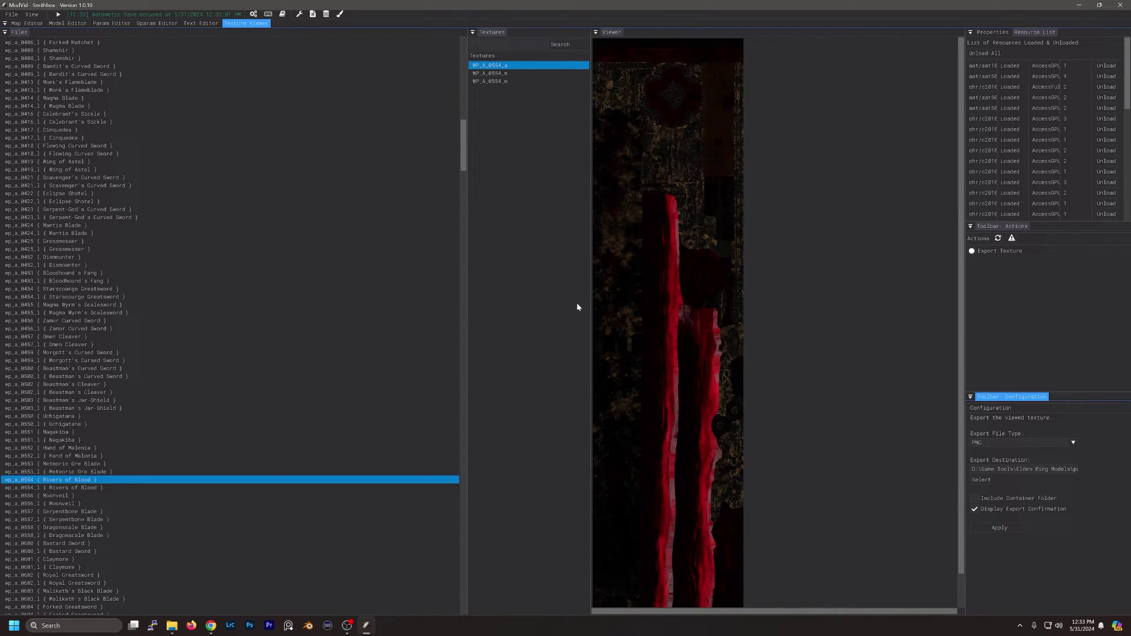
# Export the WP_A_0554_n texture as PNG, and start the same export for WP_A_0554_m.
pyautogui.click(498, 82)
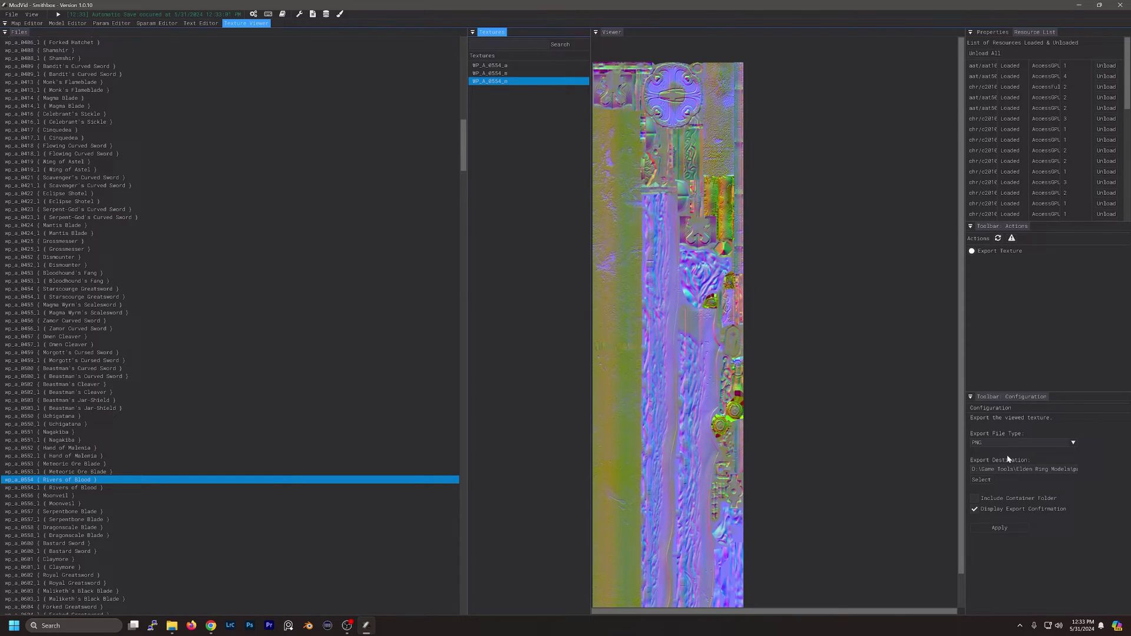
pyautogui.click(998, 528)
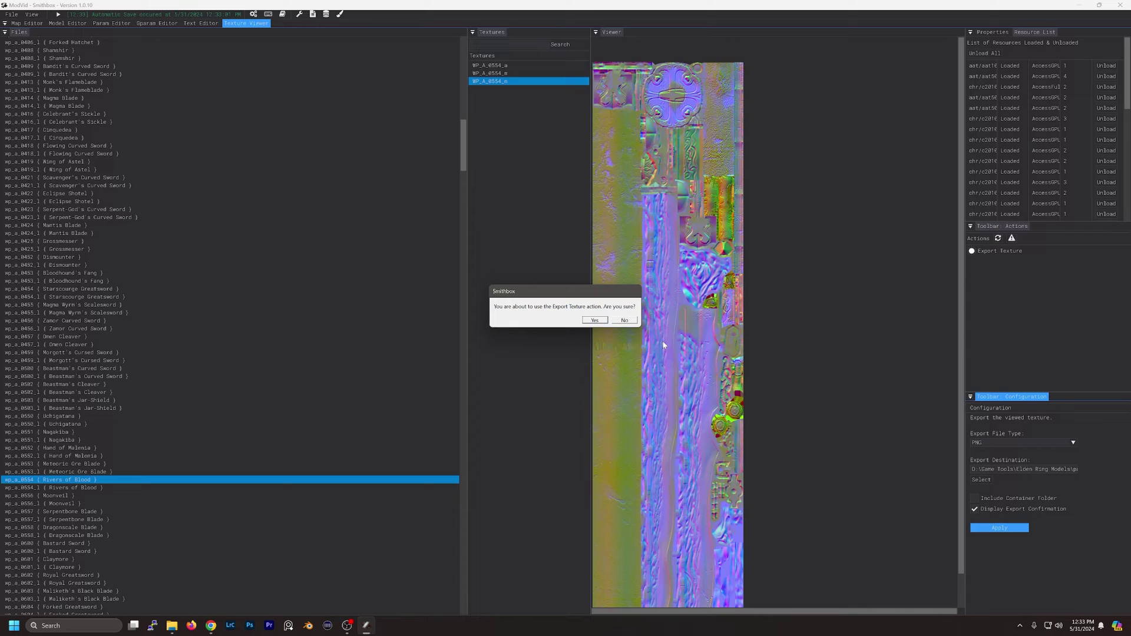
pyautogui.click(595, 321)
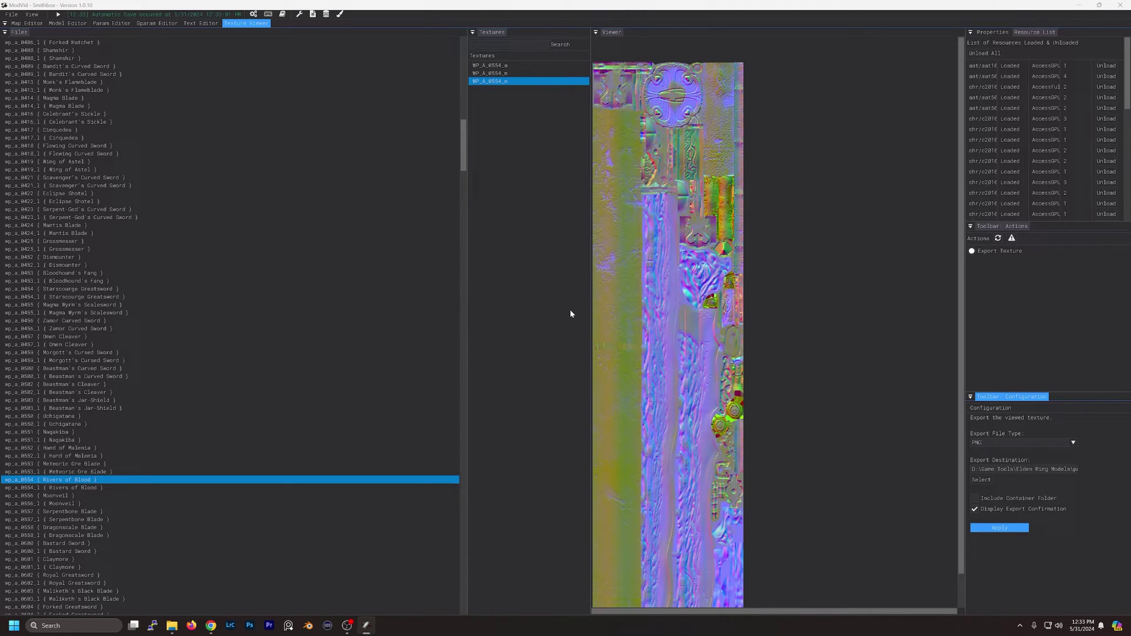
pyautogui.click(588, 321)
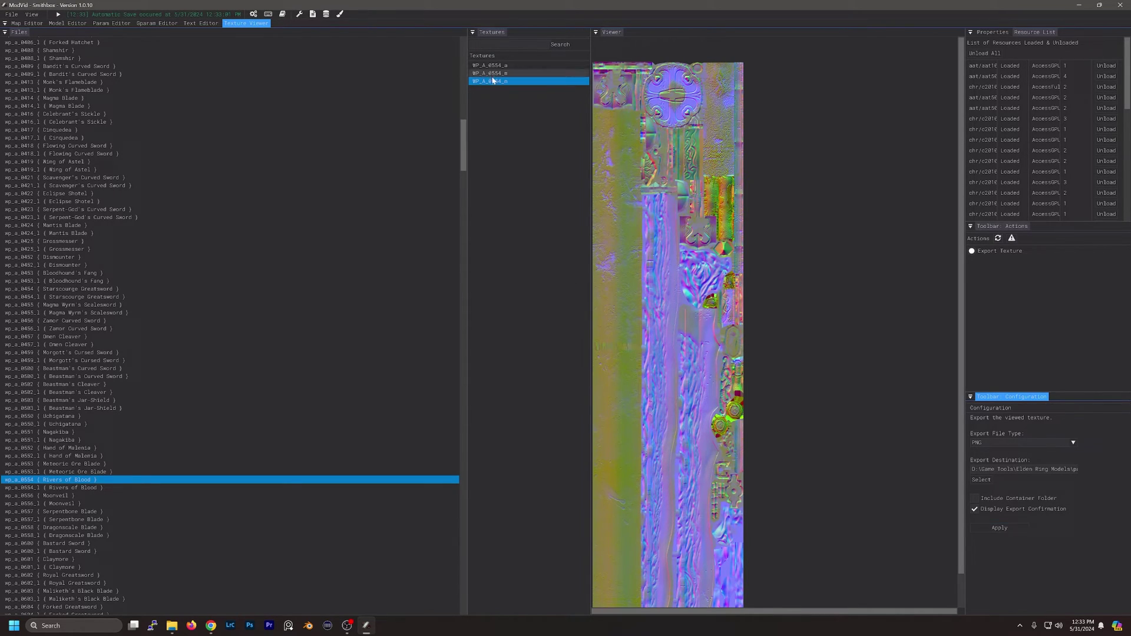
pyautogui.click(516, 75)
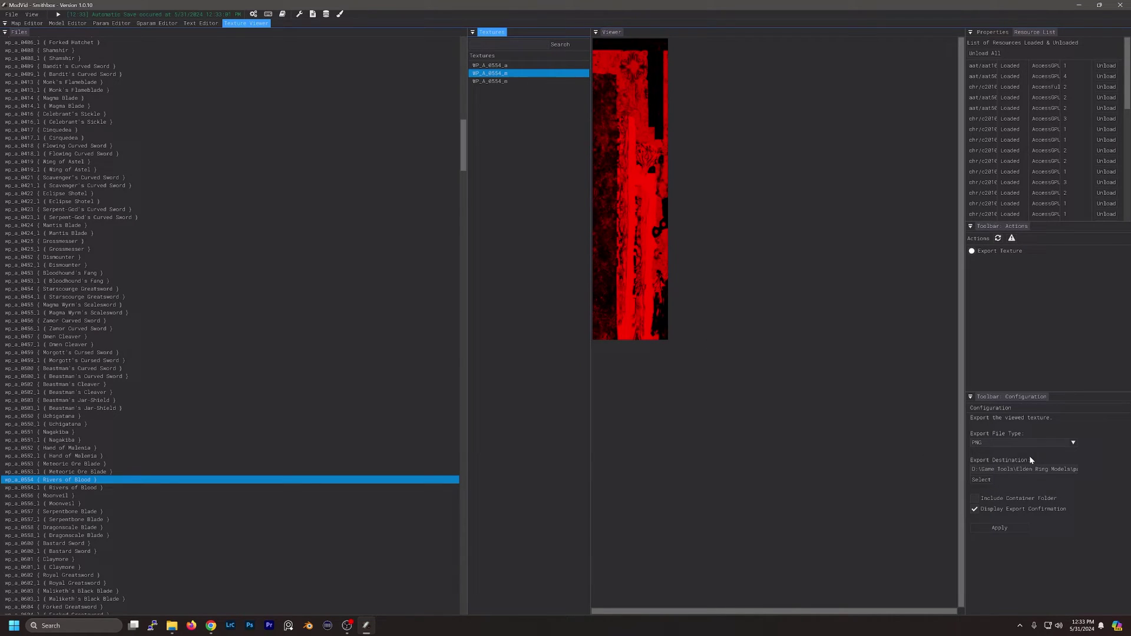
pyautogui.click(1008, 526)
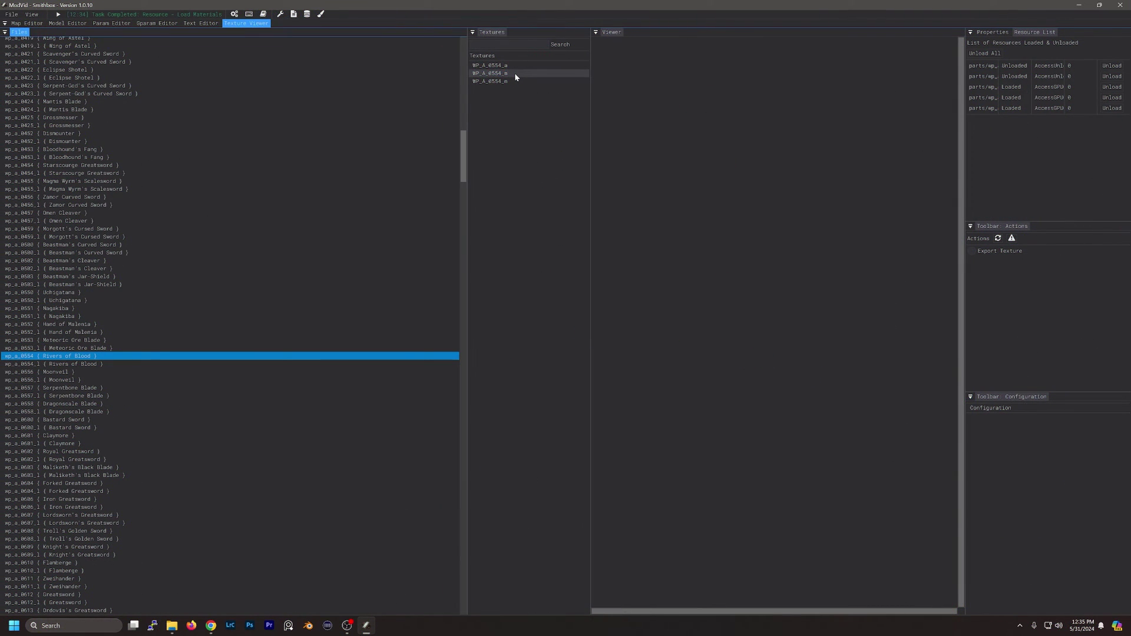
# Export the WP_A_0554_m texture as DDS to the wp_a_0554-partsbnd-dcx folder.
pyautogui.click(514, 74)
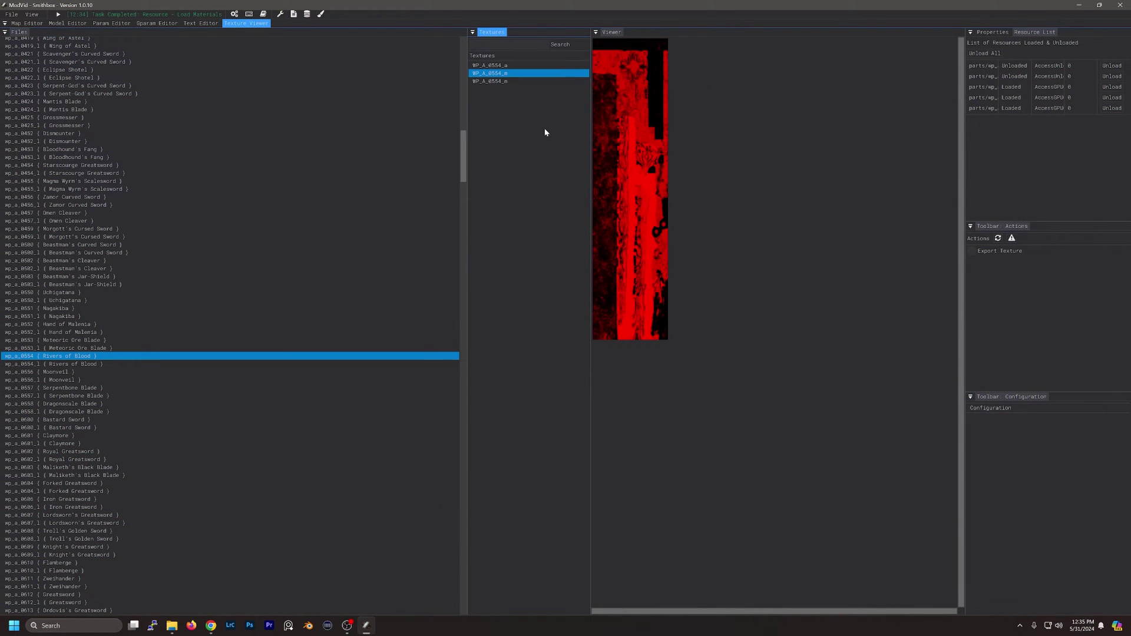
pyautogui.click(972, 252)
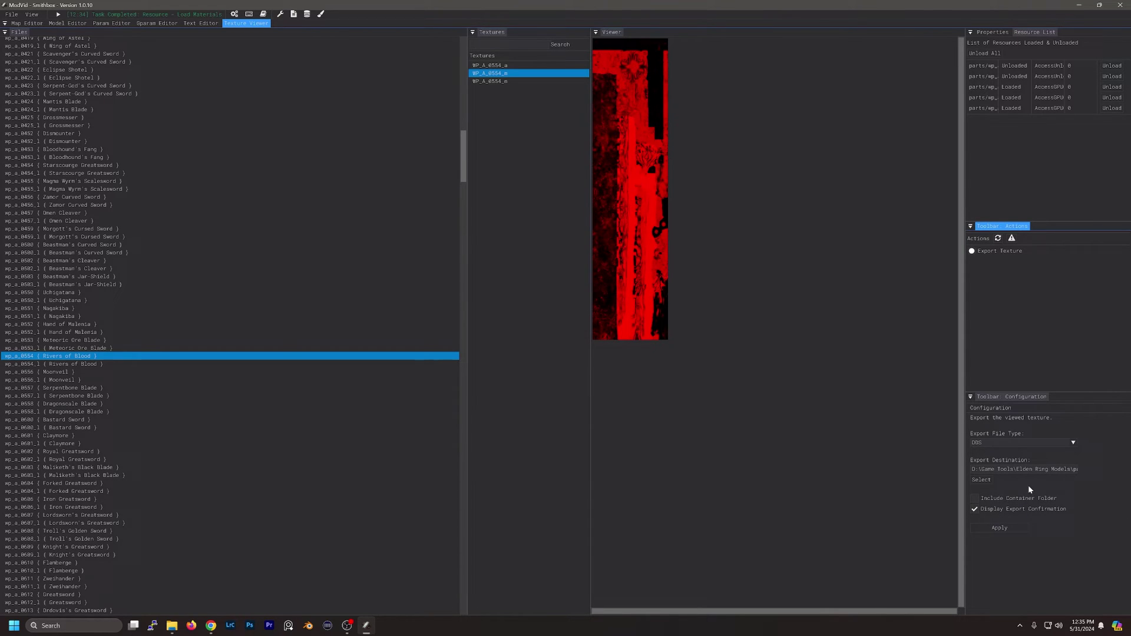
pyautogui.click(989, 480)
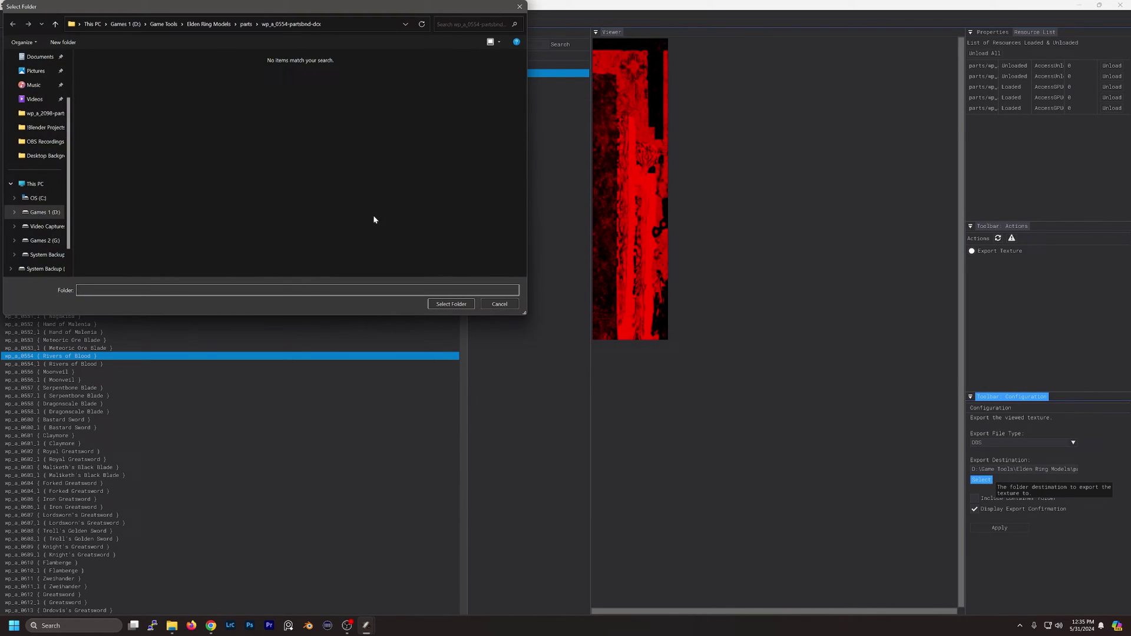
pyautogui.click(449, 304)
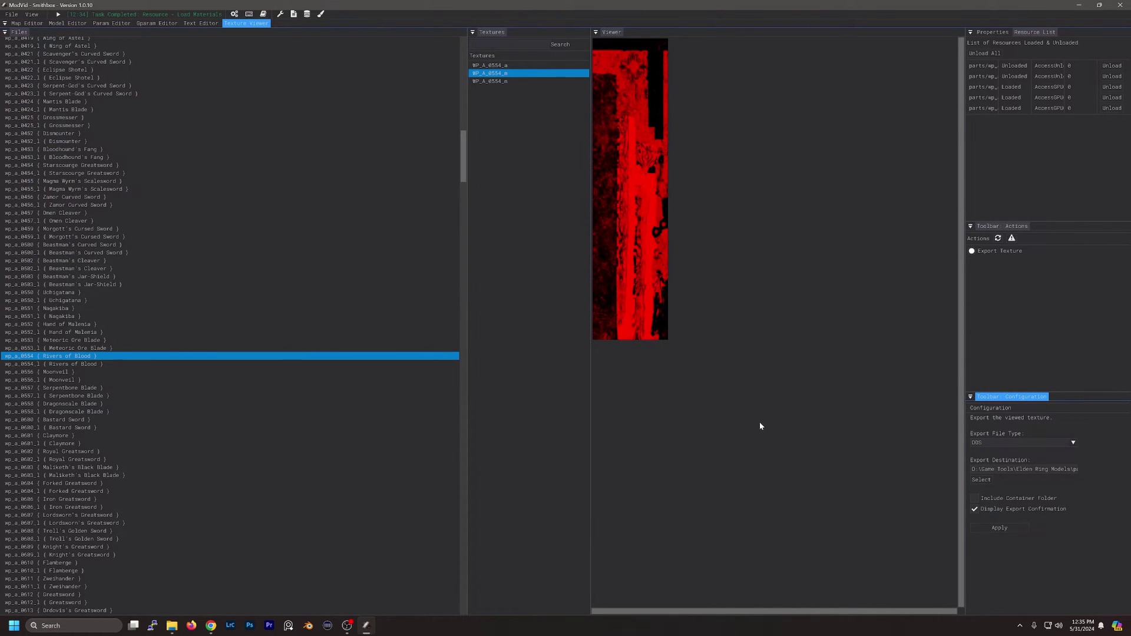
pyautogui.click(1000, 527)
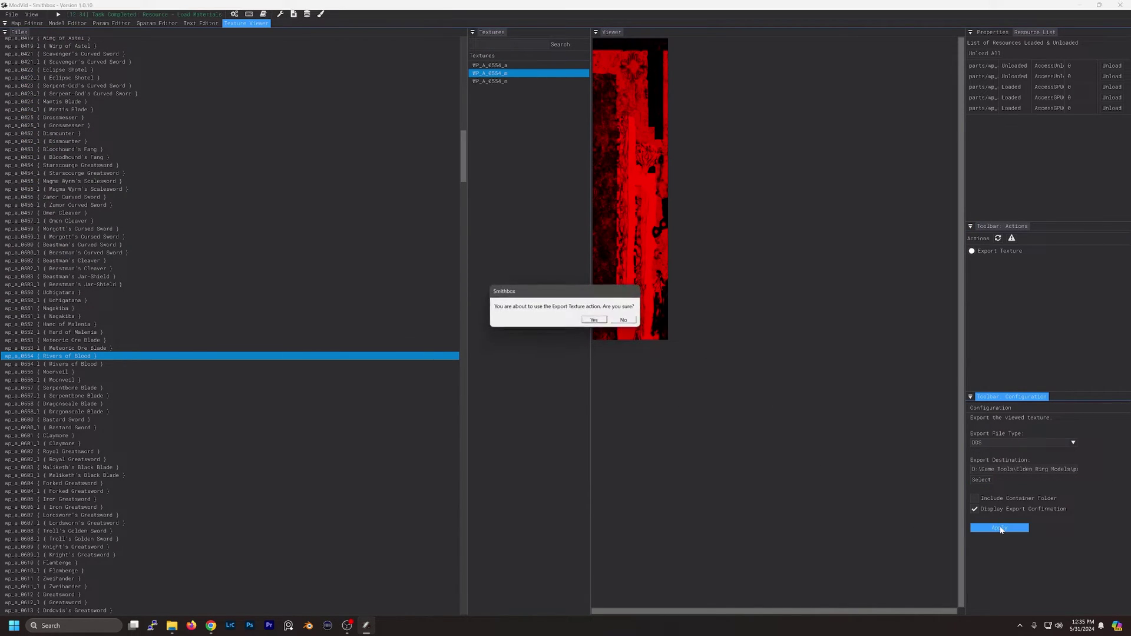
pyautogui.click(592, 320)
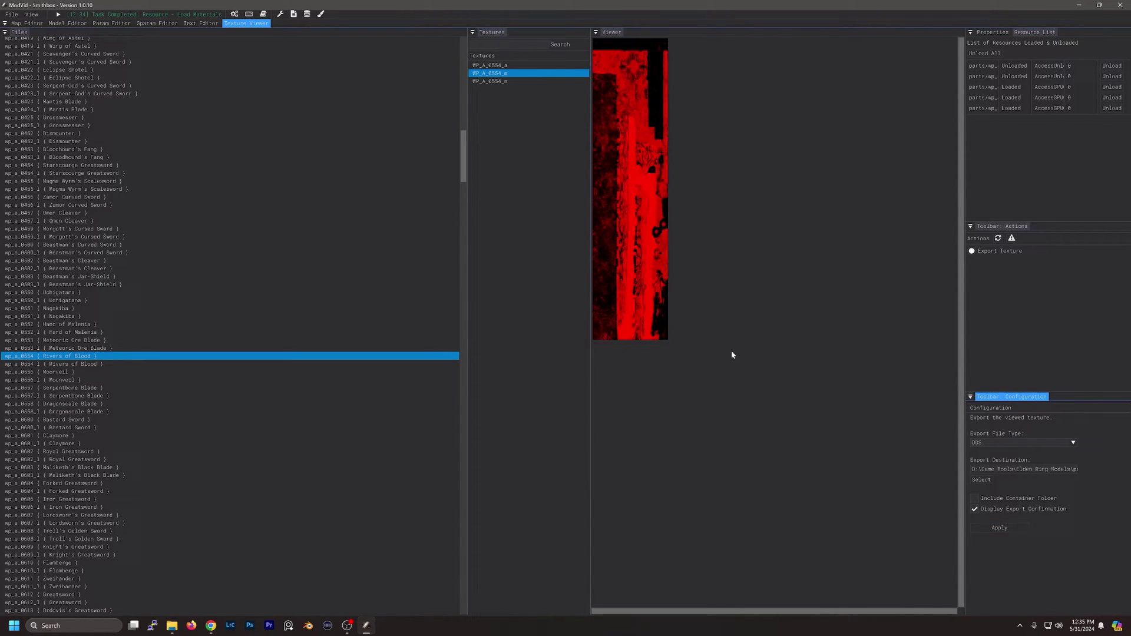
# Export the WP_A_0554_a texture as DDS to the same destination folder.
pyautogui.click(489, 65)
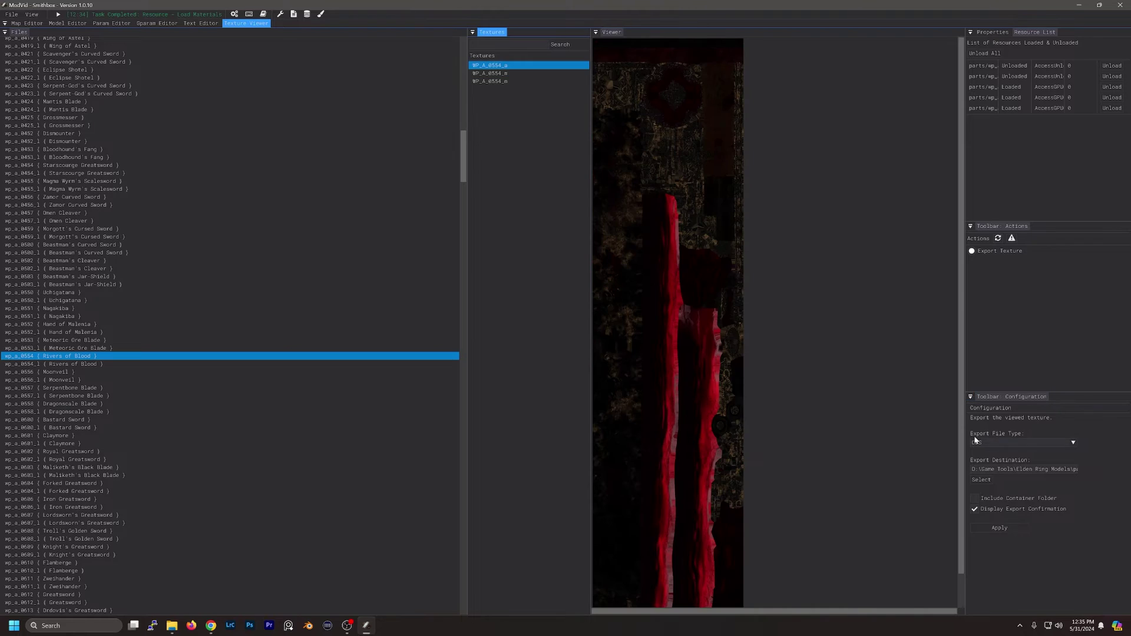
pyautogui.click(1001, 528)
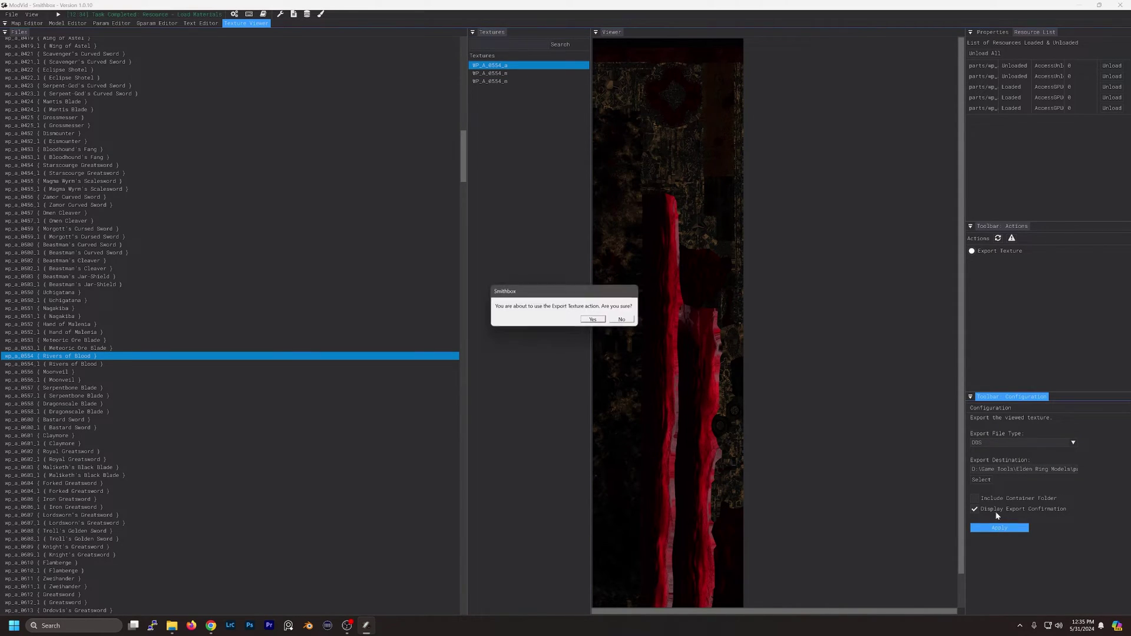
pyautogui.click(595, 320)
pyautogui.click(592, 321)
# Export the WP_A_0554_n texture as DDS to the same destination folder.
pyautogui.click(492, 80)
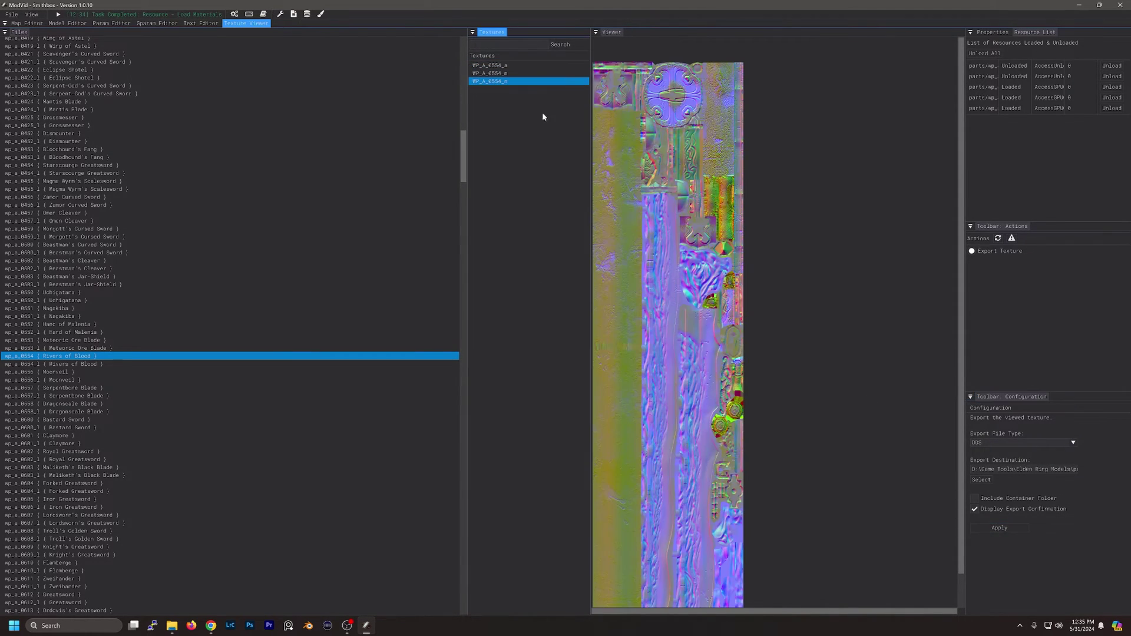
pyautogui.click(1012, 526)
pyautogui.click(595, 320)
pyautogui.click(593, 321)
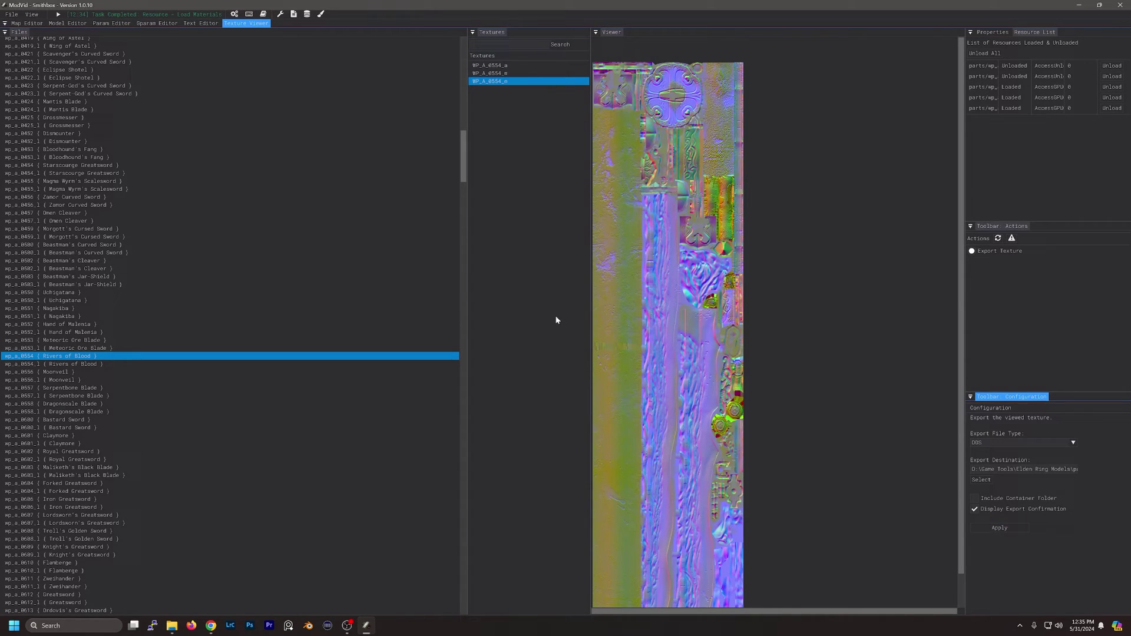
pyautogui.click(494, 64)
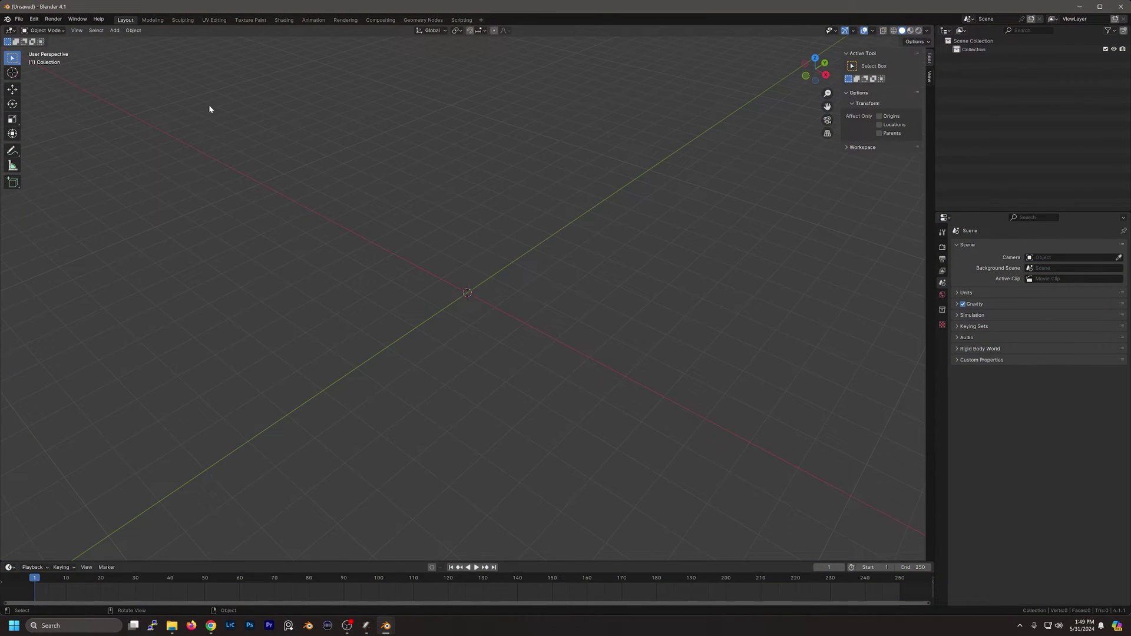
# Switch to Blender, start an FBX import and browse to D:\Game Tools\Elden Ring Models\parts.
pyautogui.click(19, 19)
pyautogui.moveTo(41, 128)
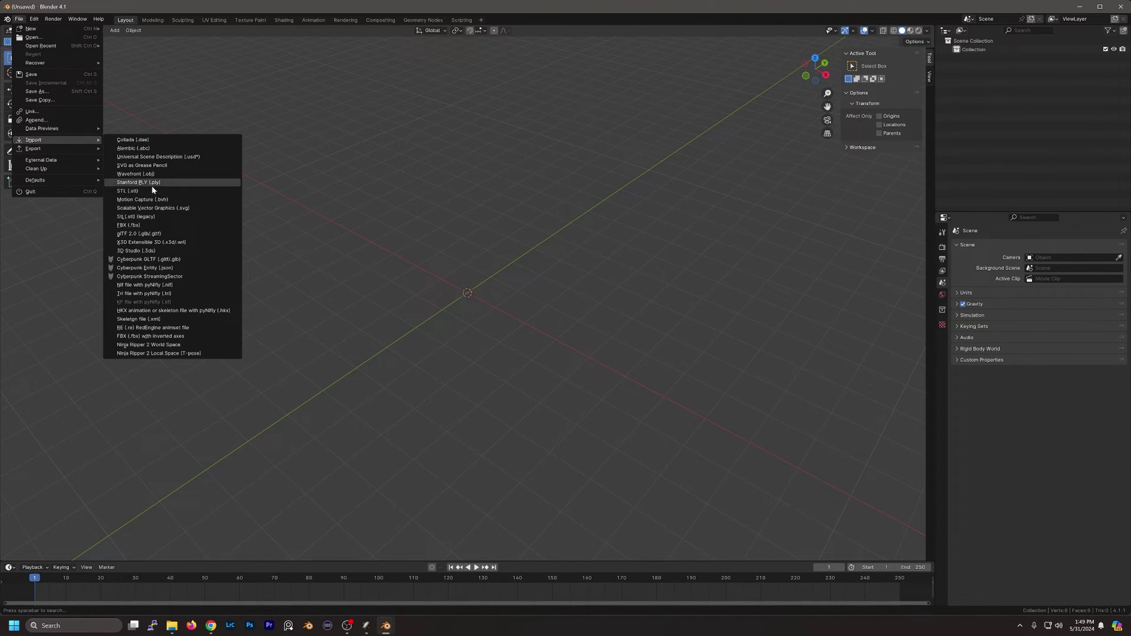
pyautogui.click(150, 226)
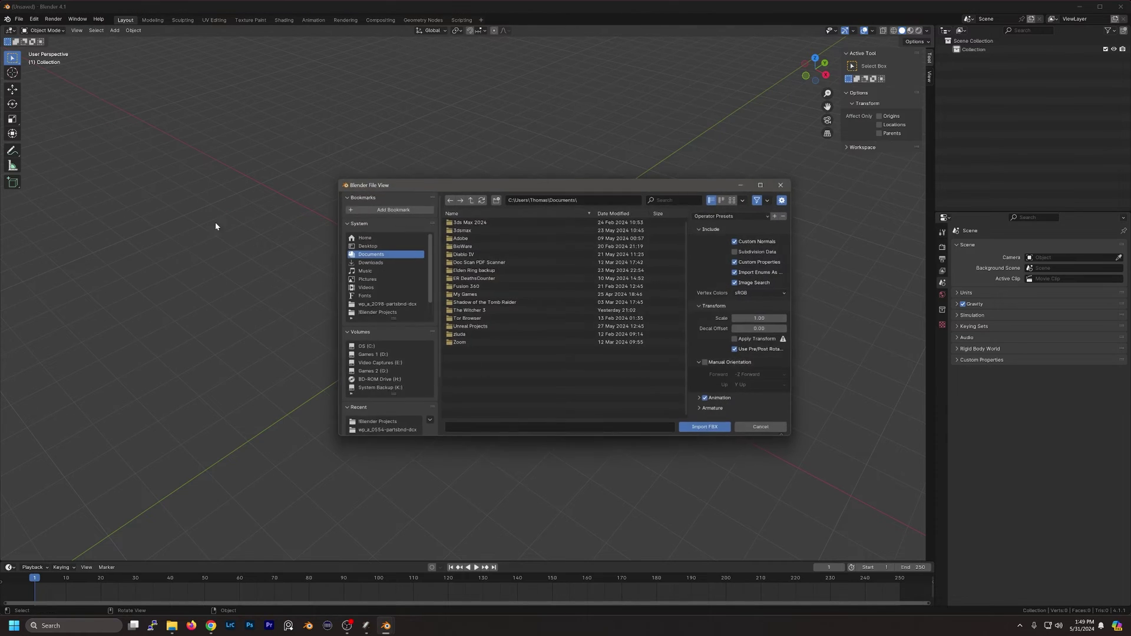
pyautogui.click(375, 357)
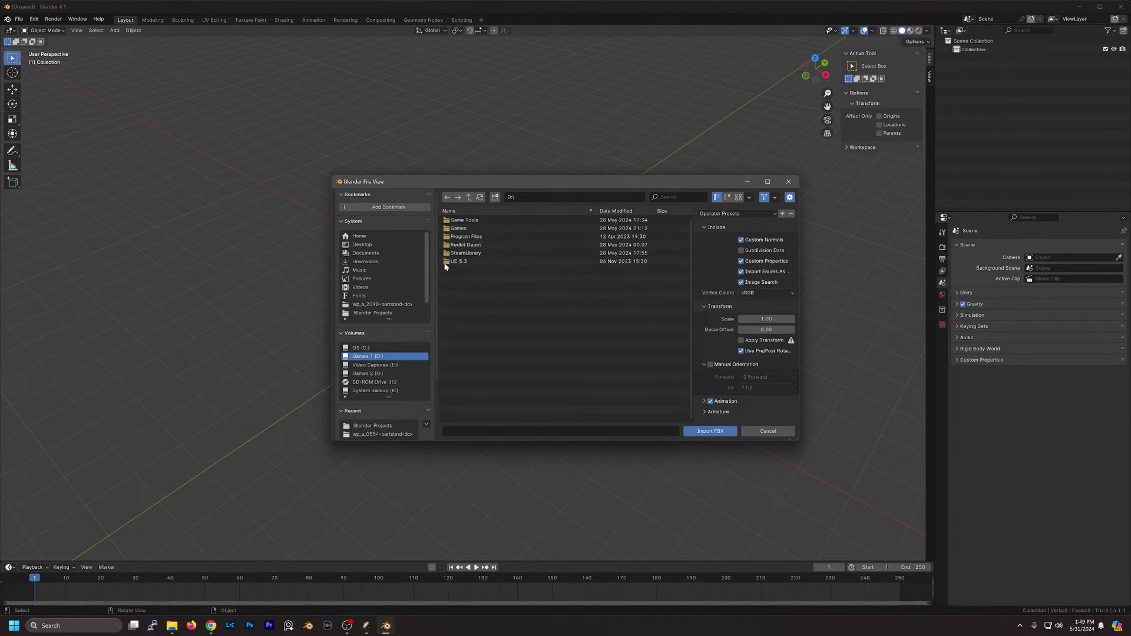
pyautogui.doubleClick(472, 220)
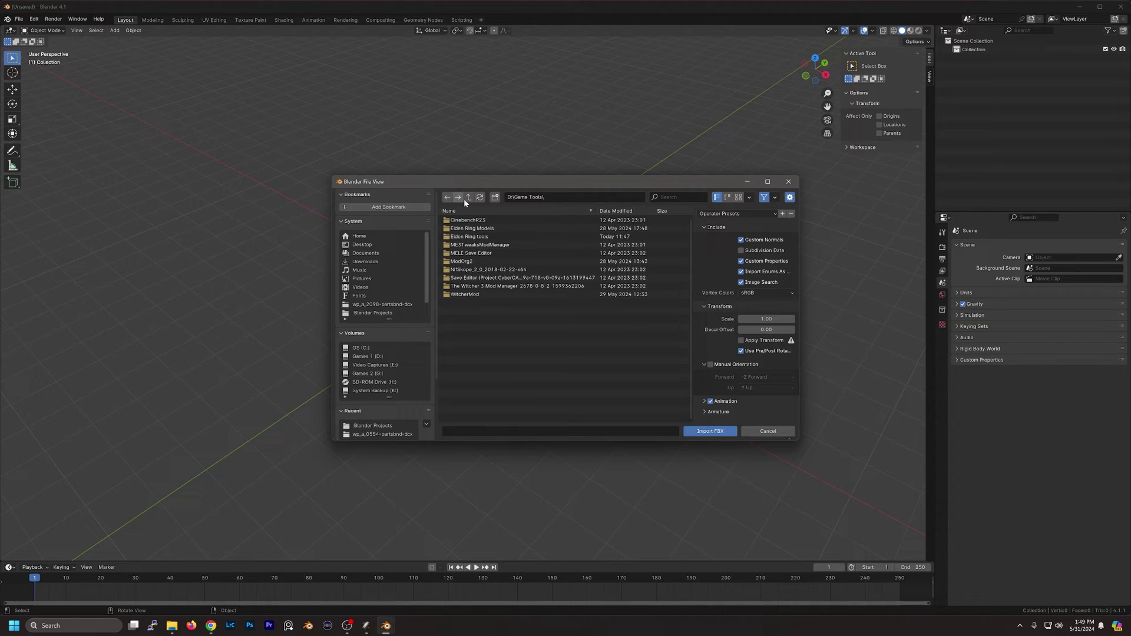
pyautogui.click(466, 199)
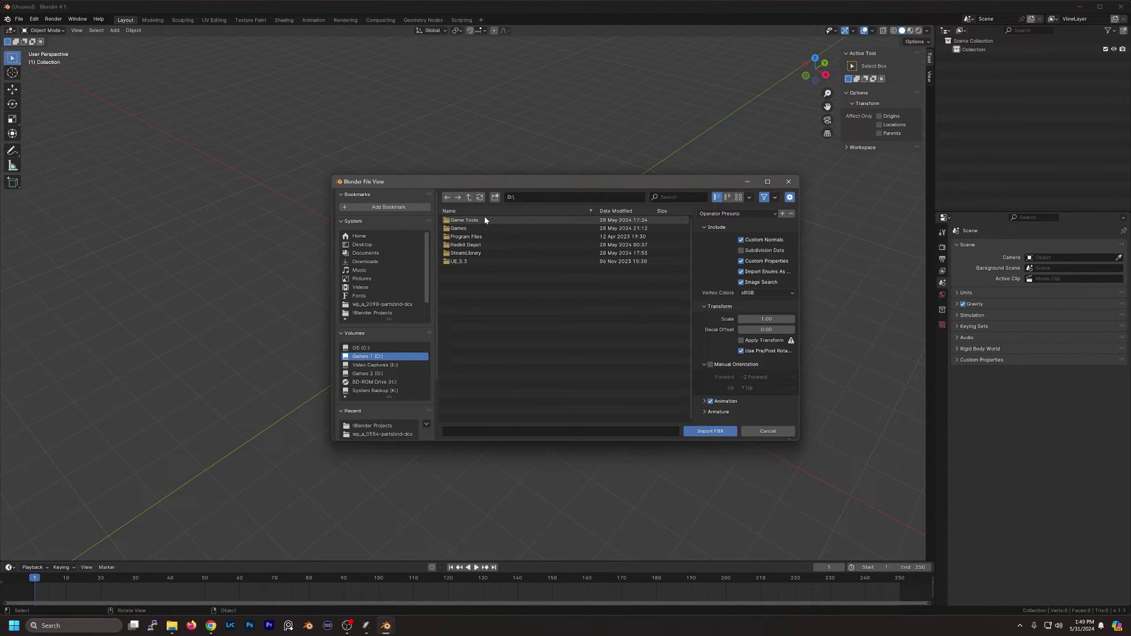
pyautogui.doubleClick(485, 221)
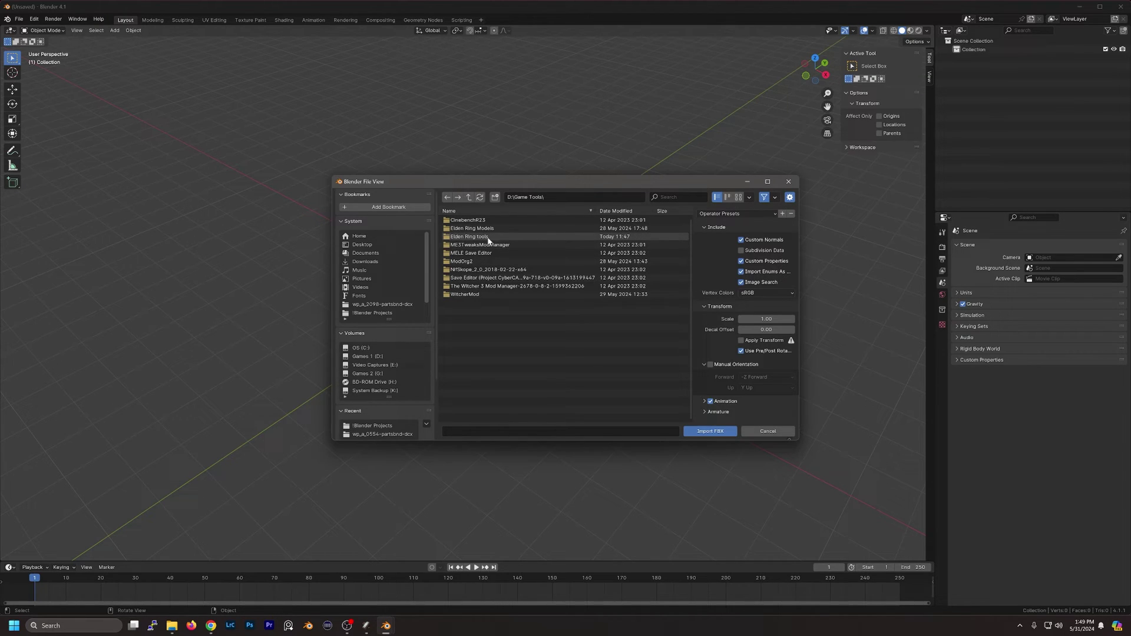
pyautogui.doubleClick(485, 229)
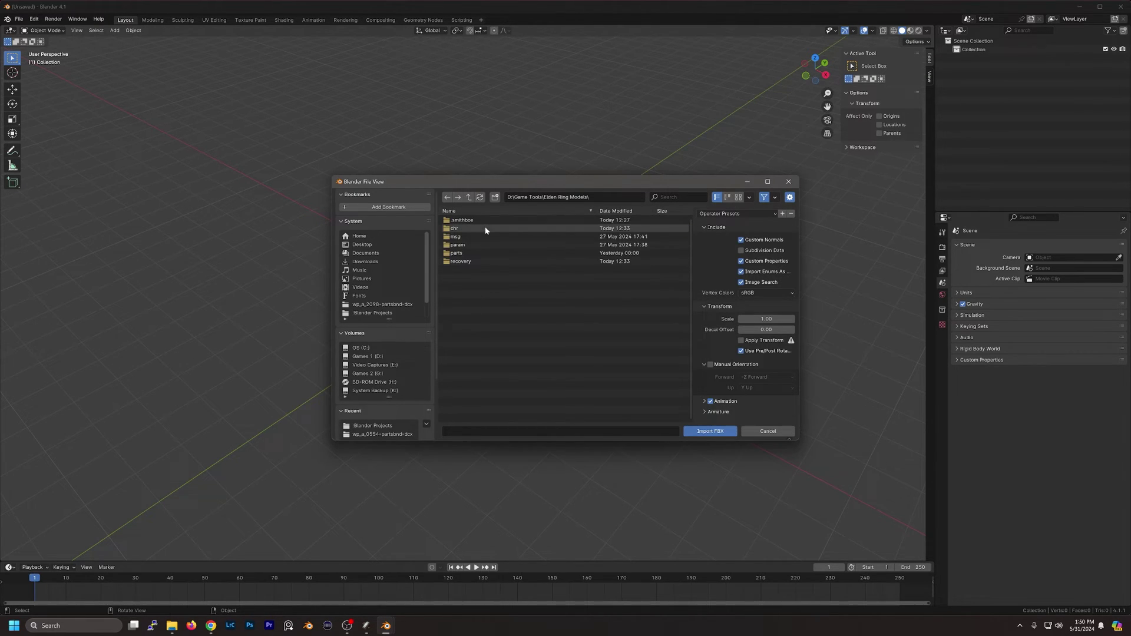
pyautogui.doubleClick(457, 252)
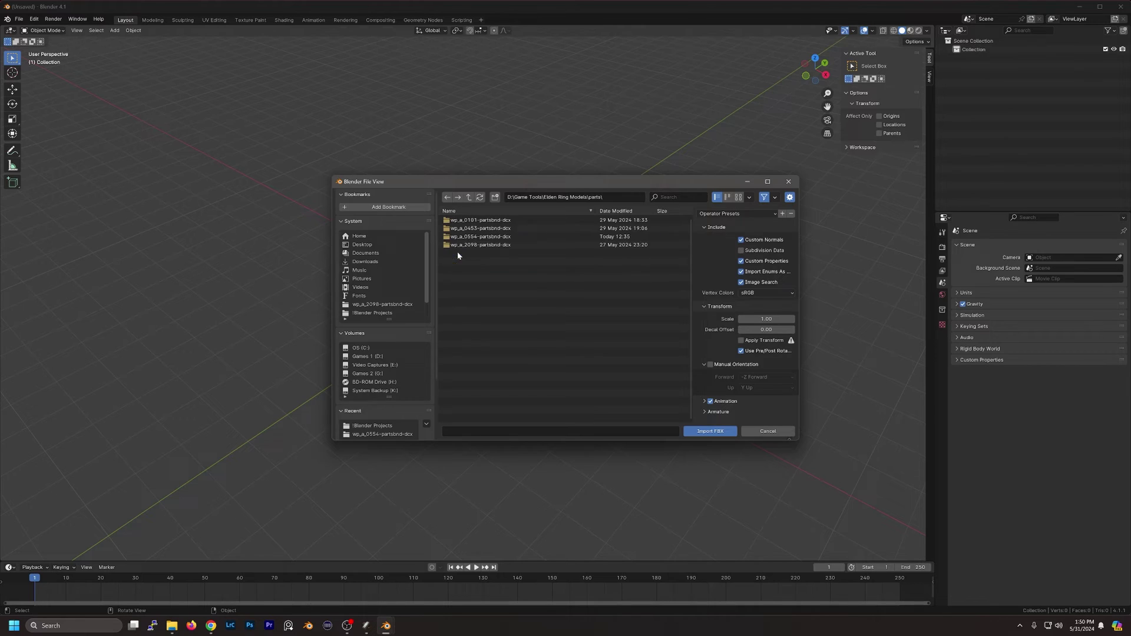
# Import the WP_A_0554.fbx model from the wp_a_0554-partsbnd-dcx folder.
pyautogui.click(496, 238)
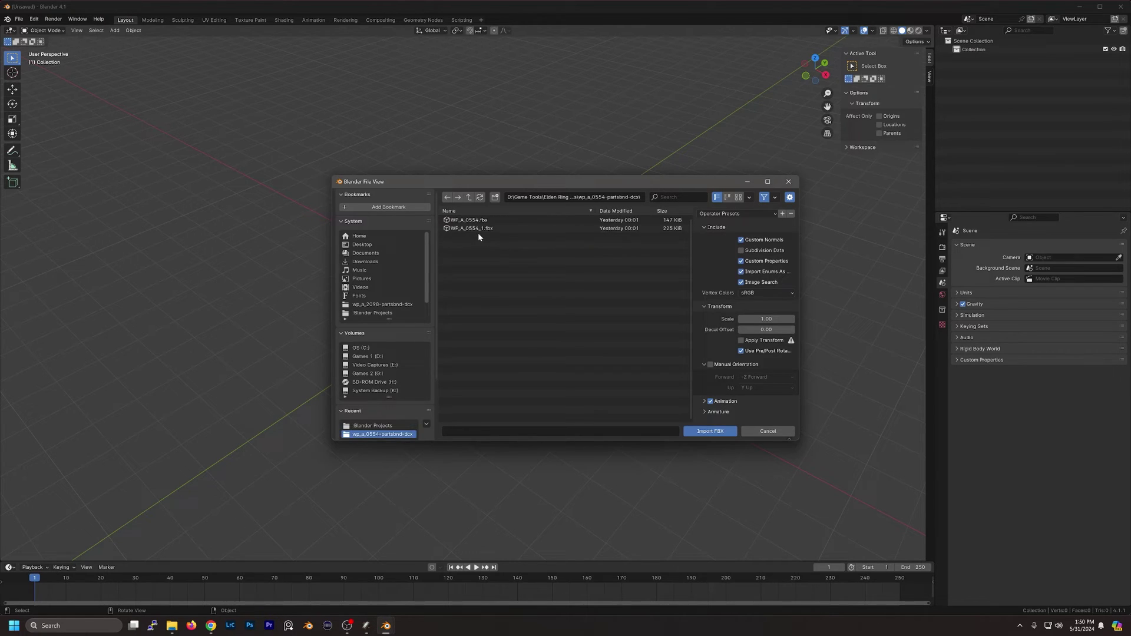
pyautogui.doubleClick(478, 234)
pyautogui.click(483, 221)
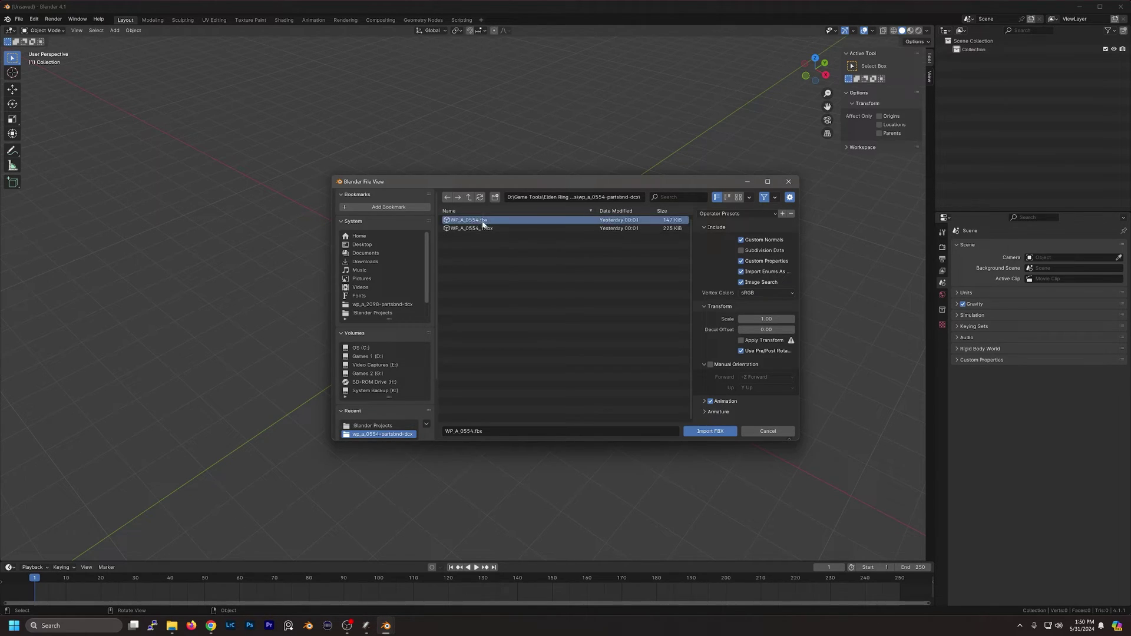
pyautogui.click(713, 431)
pyautogui.moveTo(712, 436); pyautogui.dragTo(559, 306, button='middle')
pyautogui.scroll(5, 559, 306)
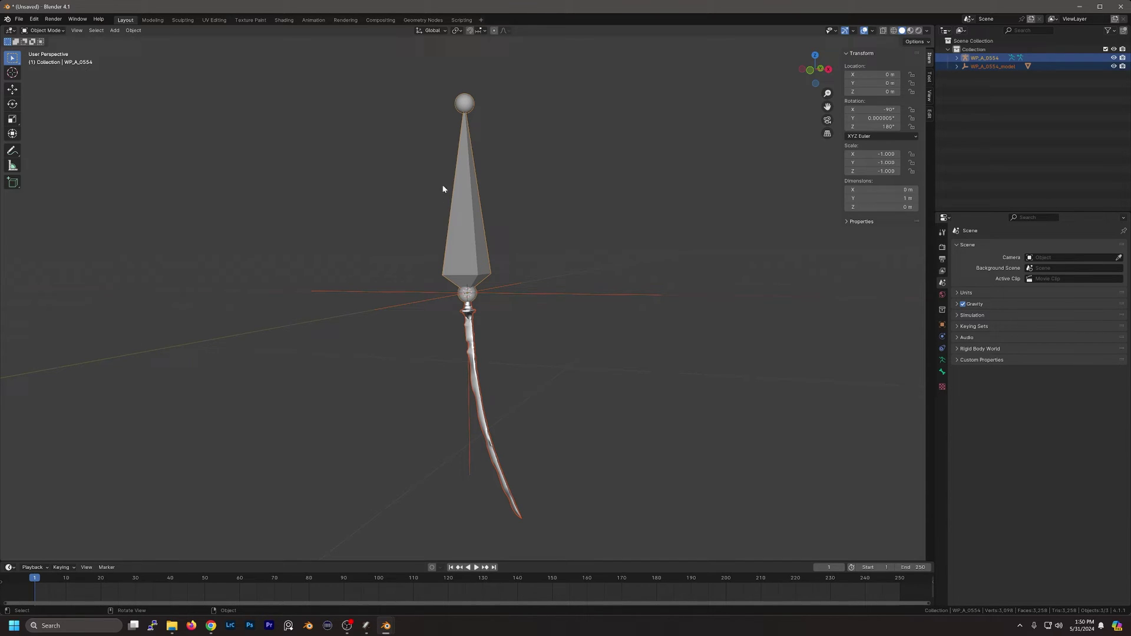
pyautogui.click(475, 232)
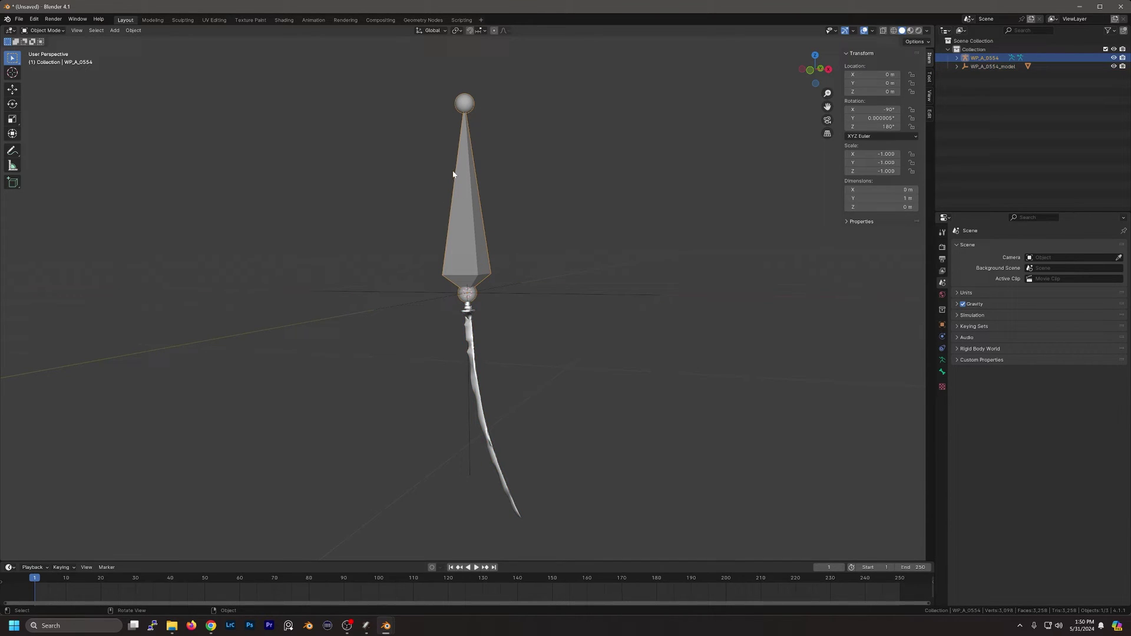
pyautogui.click(470, 336)
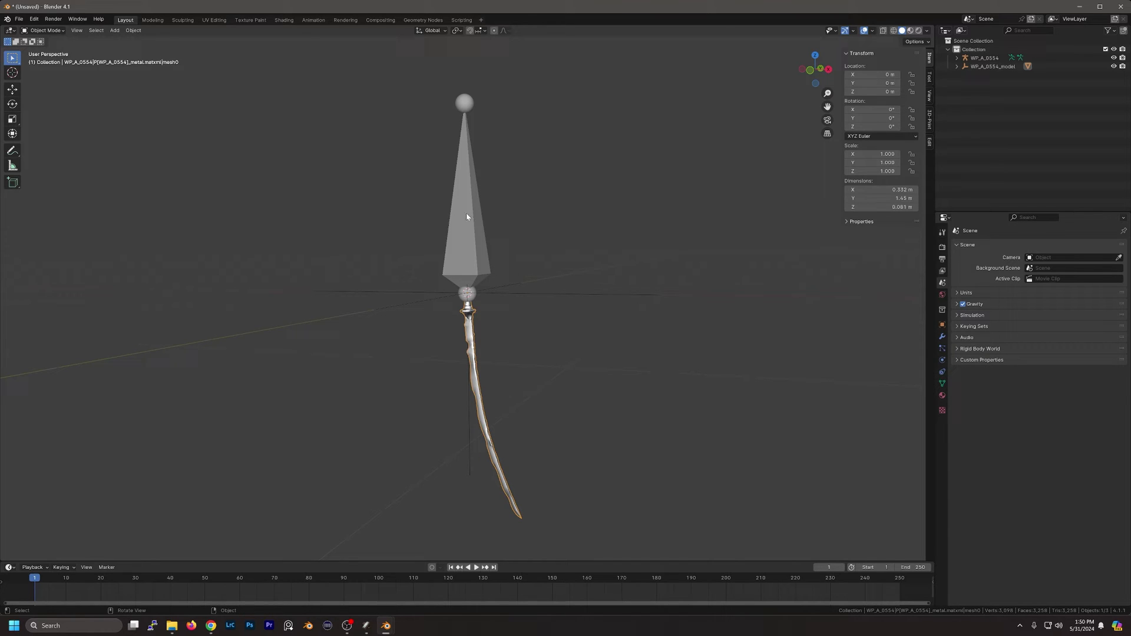
pyautogui.click(467, 258)
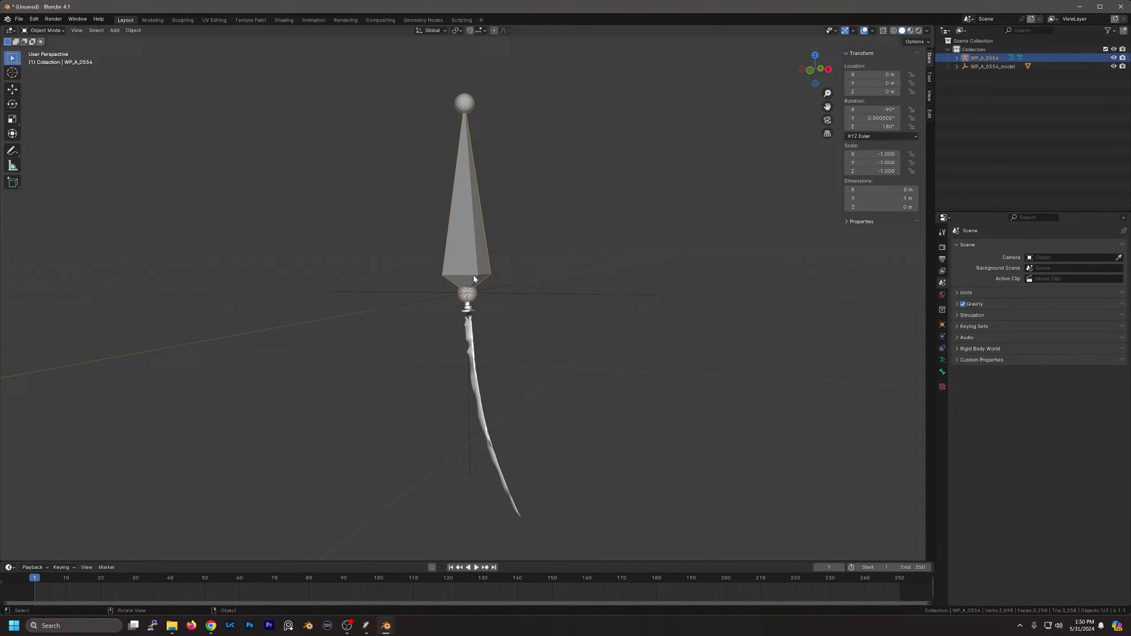
pyautogui.click(472, 336)
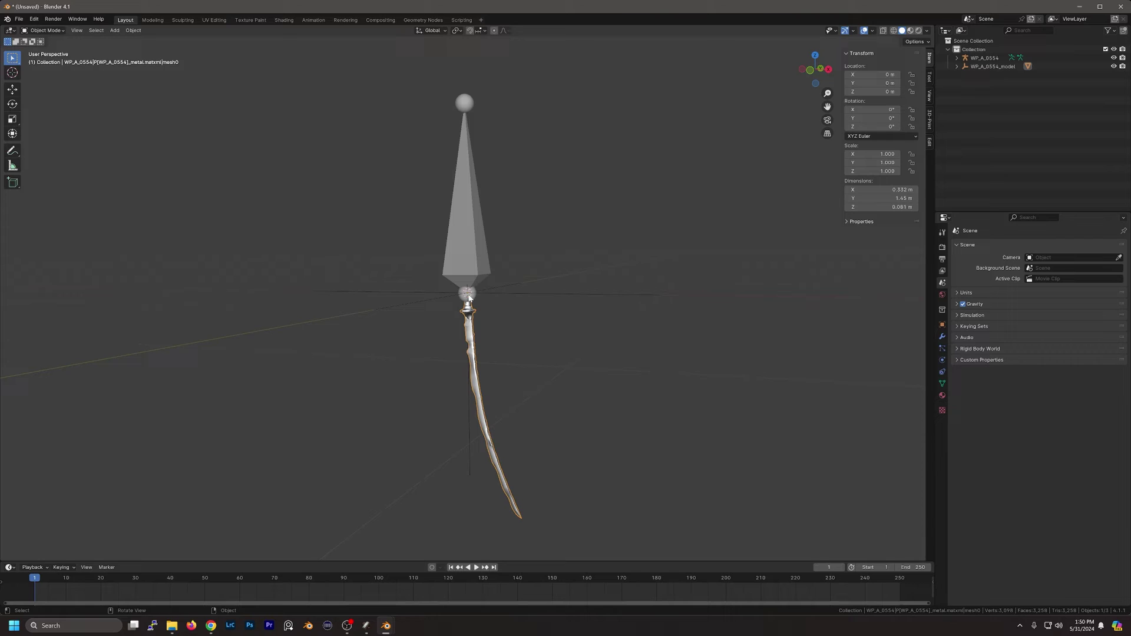
pyautogui.moveTo(406, 176); pyautogui.dragTo(489, 334)
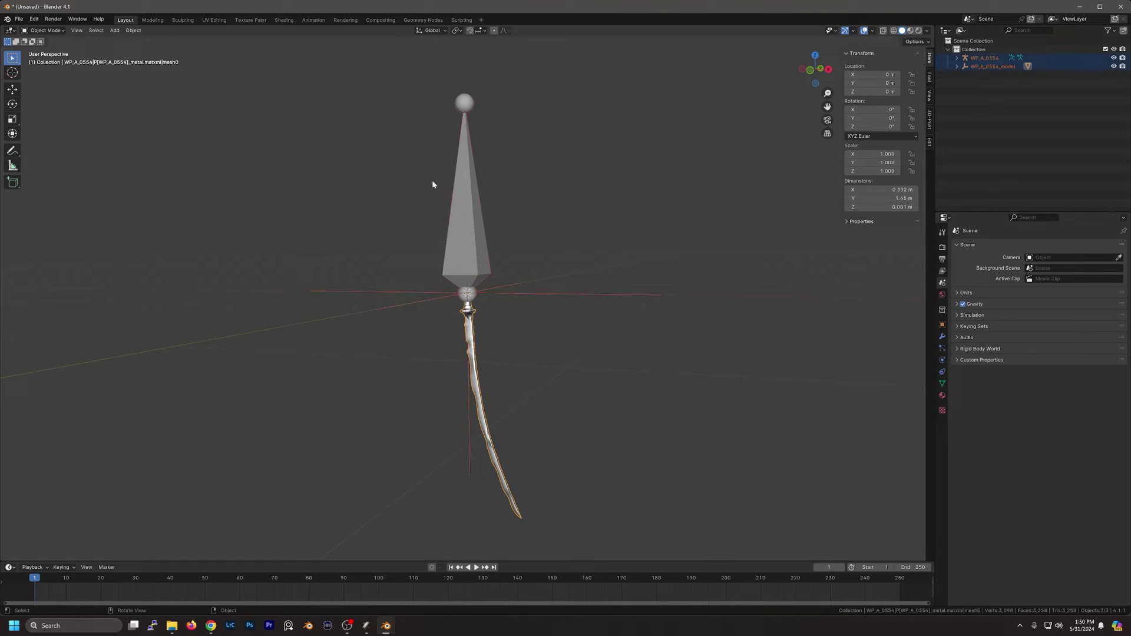
# Clear the sword mesh's parent while keeping its transformation.
pyautogui.click(478, 368)
pyautogui.rightClick(477, 383)
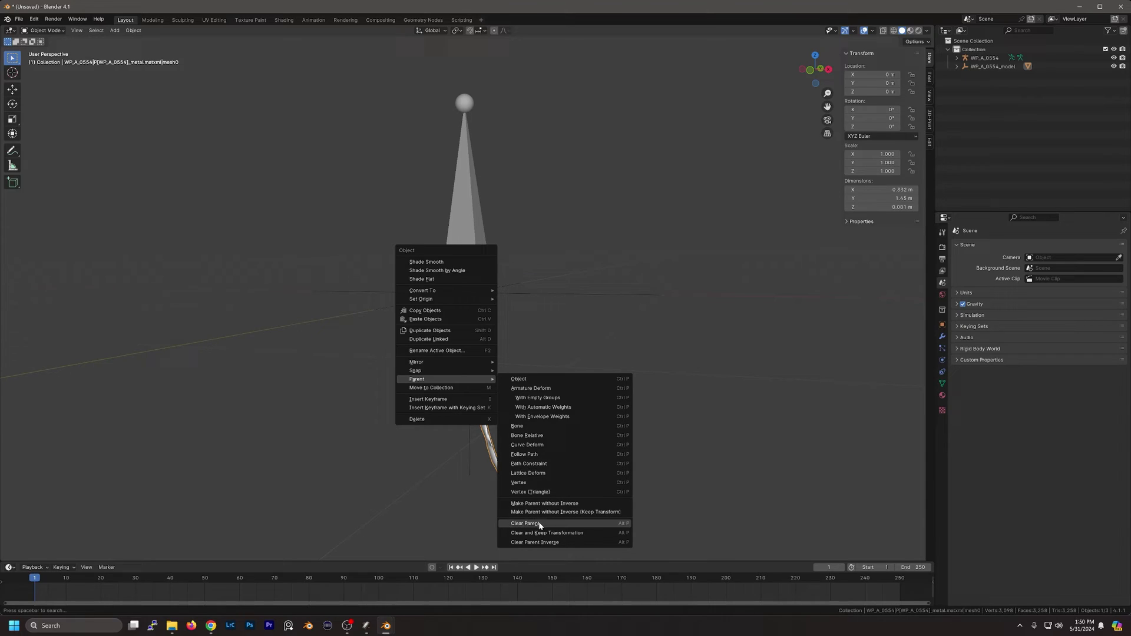
pyautogui.click(563, 534)
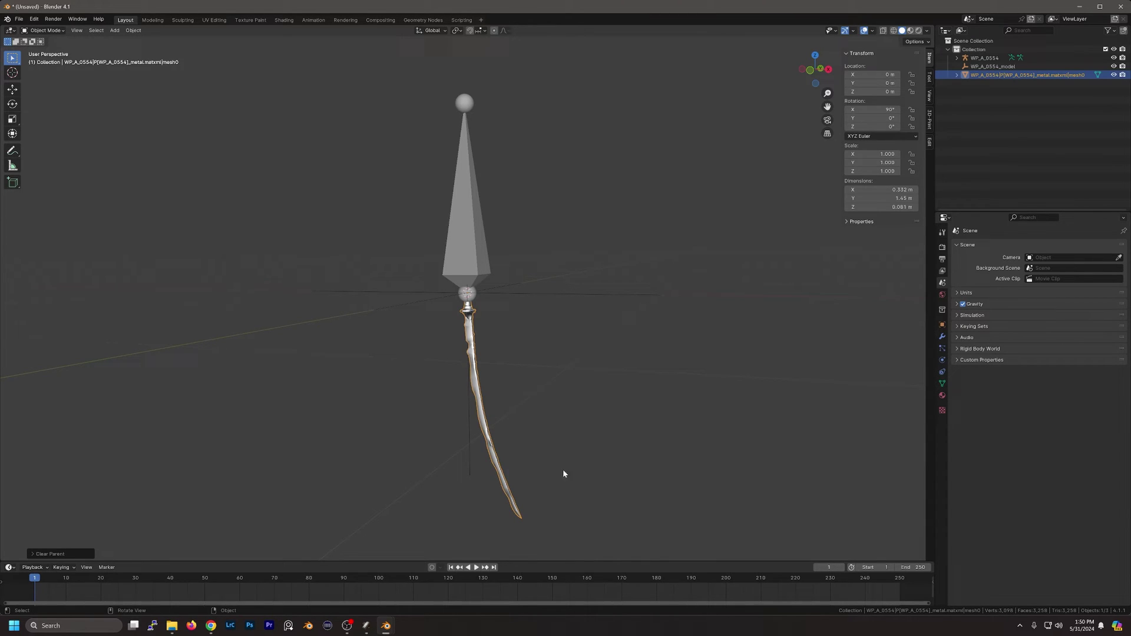
# Delete the WP_A_0554 armature and the WP_A_0554_model empty, leaving only the sword mesh.
pyautogui.click(462, 227)
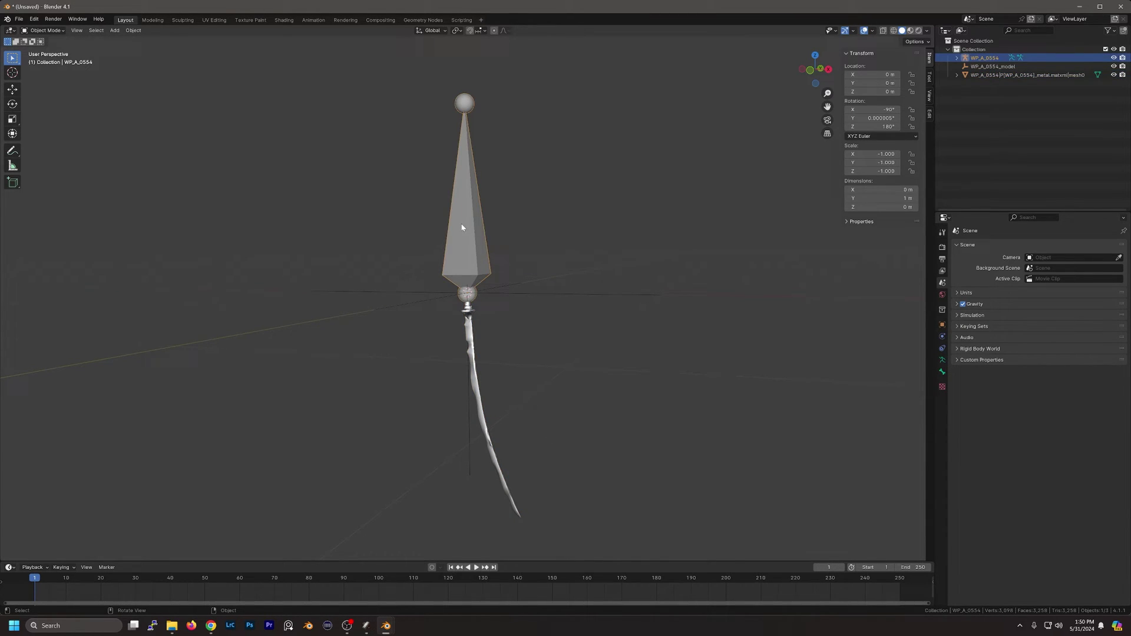
pyautogui.press('Delete')
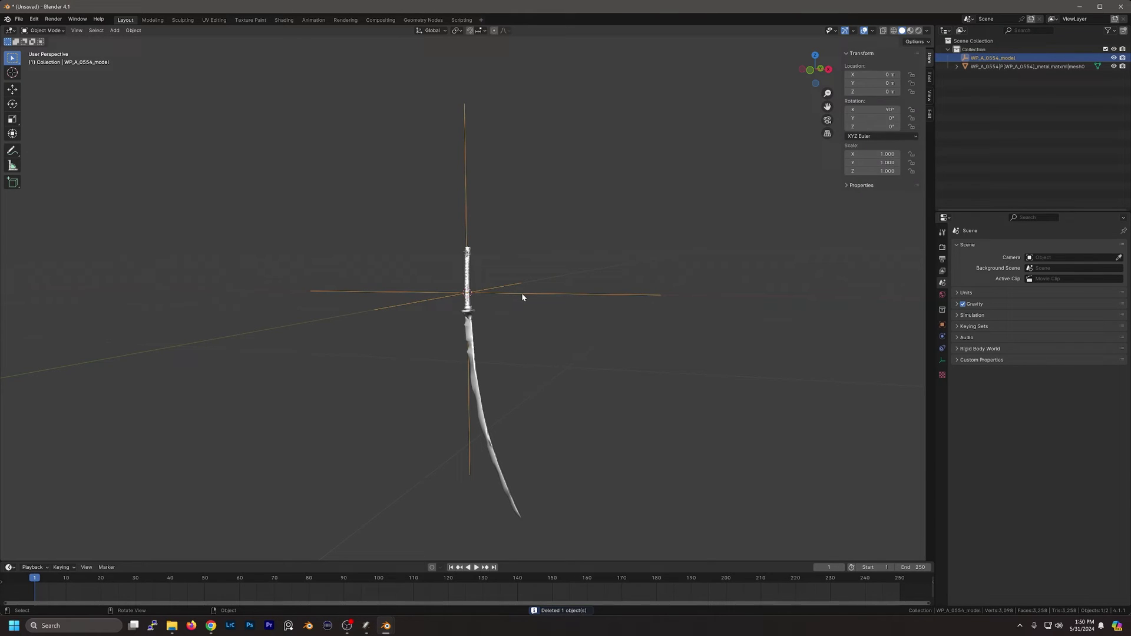
pyautogui.press('Delete')
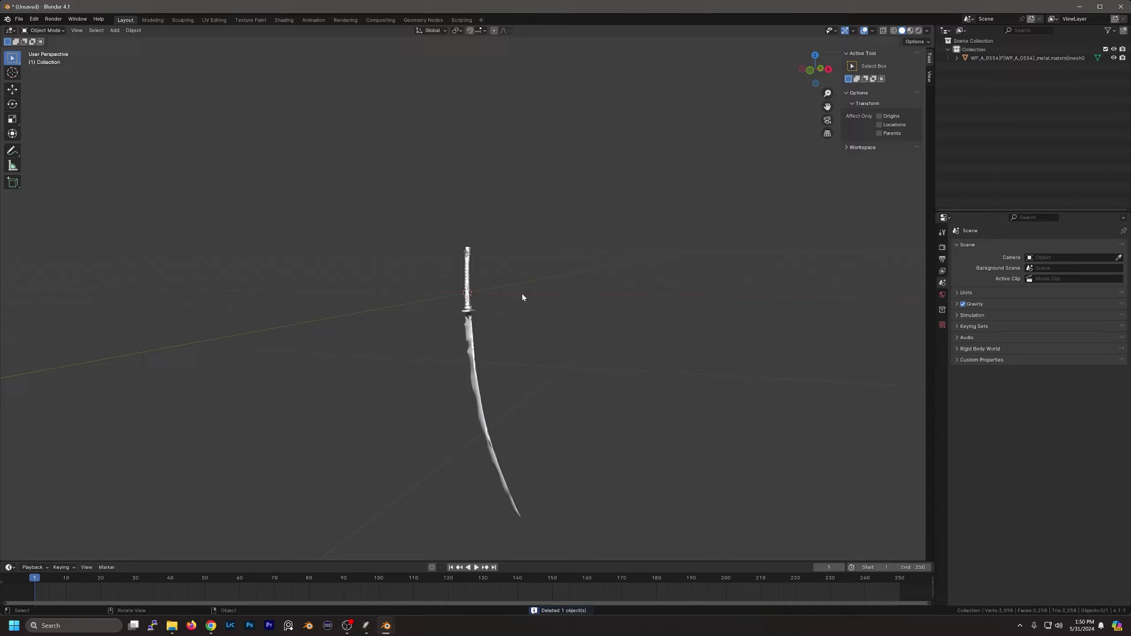
# Select the sword mesh and show its material nodes in the Shading workspace.
pyautogui.moveTo(523, 298); pyautogui.dragTo(529, 380, button='middle')
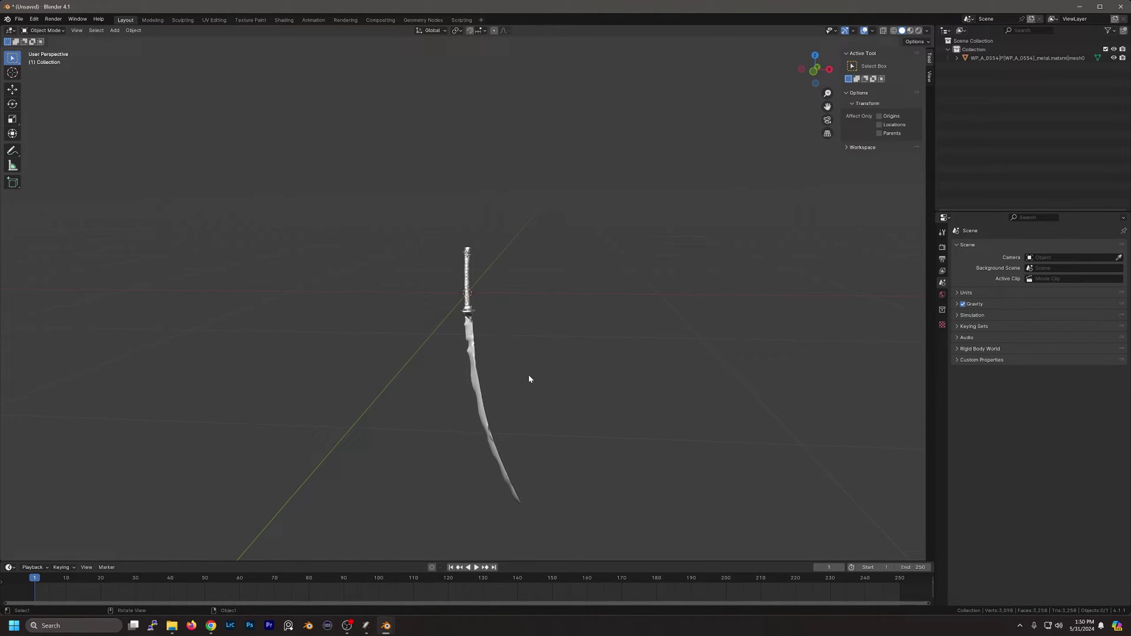
pyautogui.click(498, 348)
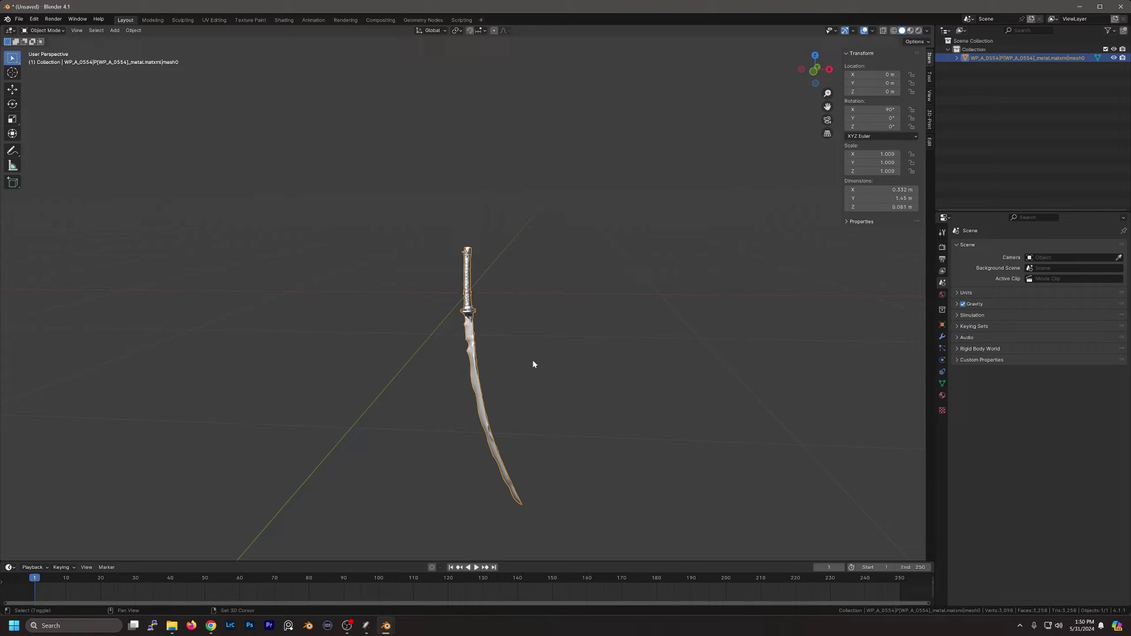
pyautogui.moveTo(532, 361); pyautogui.dragTo(389, 121, button='middle')
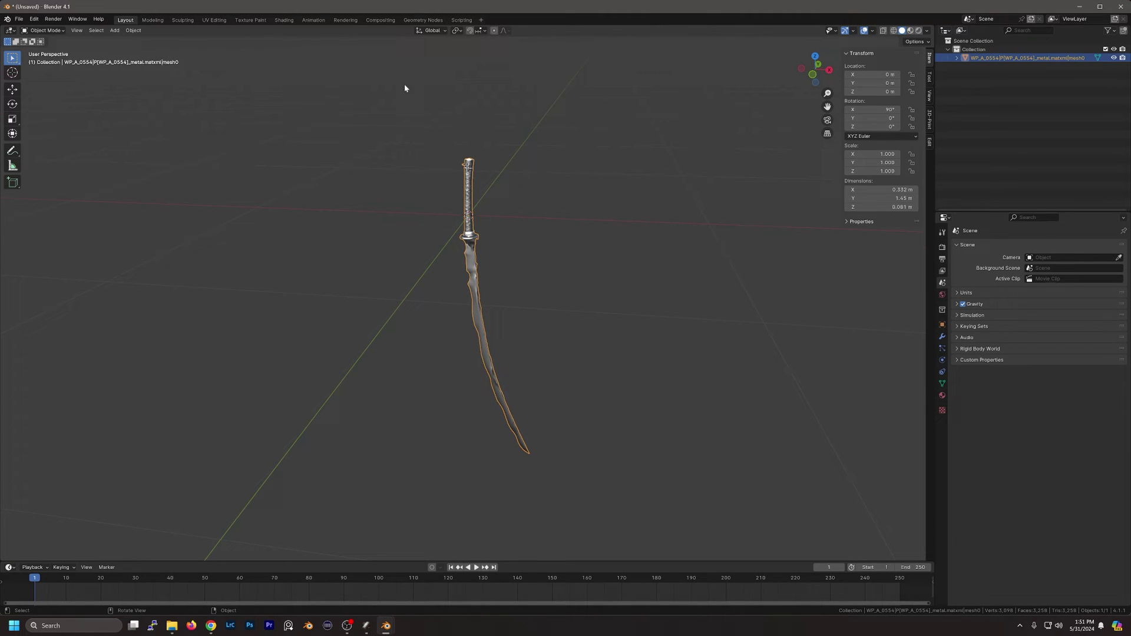
pyautogui.click(285, 20)
pyautogui.moveTo(553, 253)
pyautogui.mouseDown(button='middle')
pyautogui.moveTo(560, 215)
pyautogui.moveTo(598, 192)
pyautogui.moveTo(525, 189)
pyautogui.moveTo(630, 187)
pyautogui.moveTo(619, 163)
pyautogui.moveTo(555, 283)
pyautogui.moveTo(567, 218)
pyautogui.moveTo(551, 195)
pyautogui.moveTo(567, 260)
pyautogui.mouseUp(button='middle')
pyautogui.scroll(-6, 512, 496)
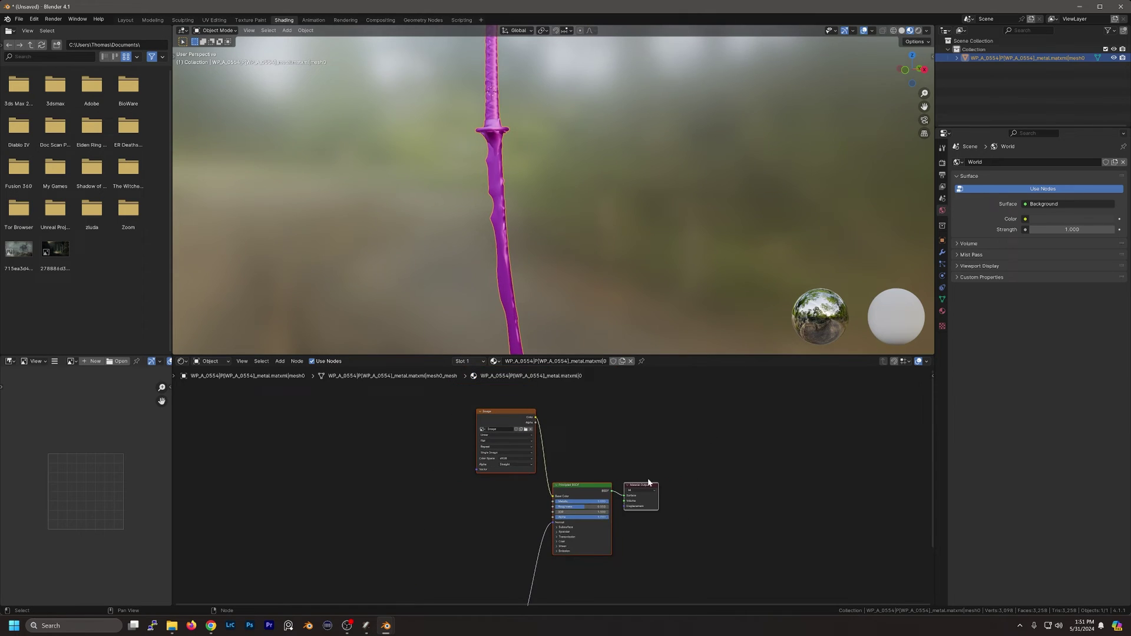
# Move the Normal Map node close to the Principled BSDF, and line the Principled BSDF up with the image texture node.
pyautogui.moveTo(504, 510); pyautogui.dragTo(599, 522, button='middle')
pyautogui.moveTo(521, 528); pyautogui.dragTo(538, 450)
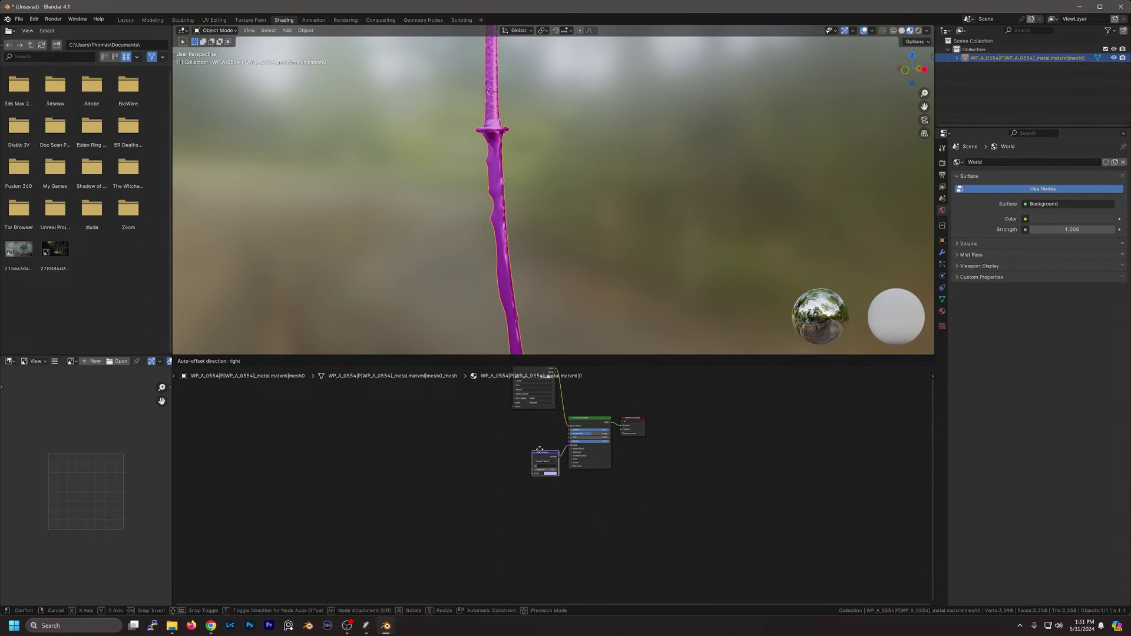
pyautogui.scroll(2, 637, 444)
pyautogui.moveTo(637, 442); pyautogui.dragTo(605, 543, button='middle')
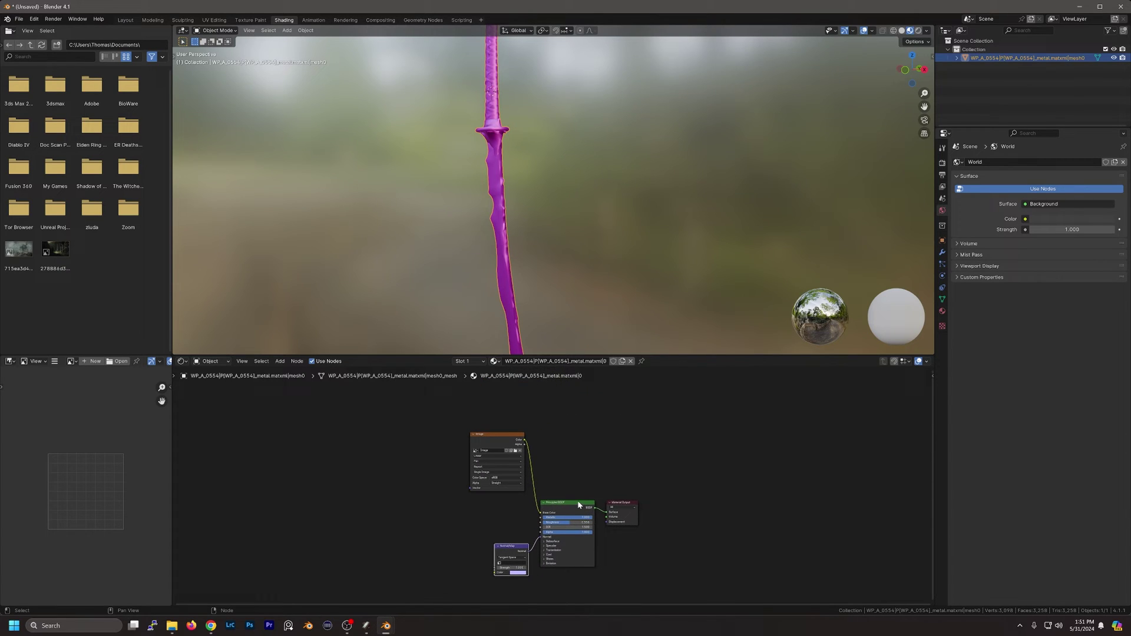
pyautogui.moveTo(577, 500); pyautogui.dragTo(584, 439)
pyautogui.scroll(2, 610, 474)
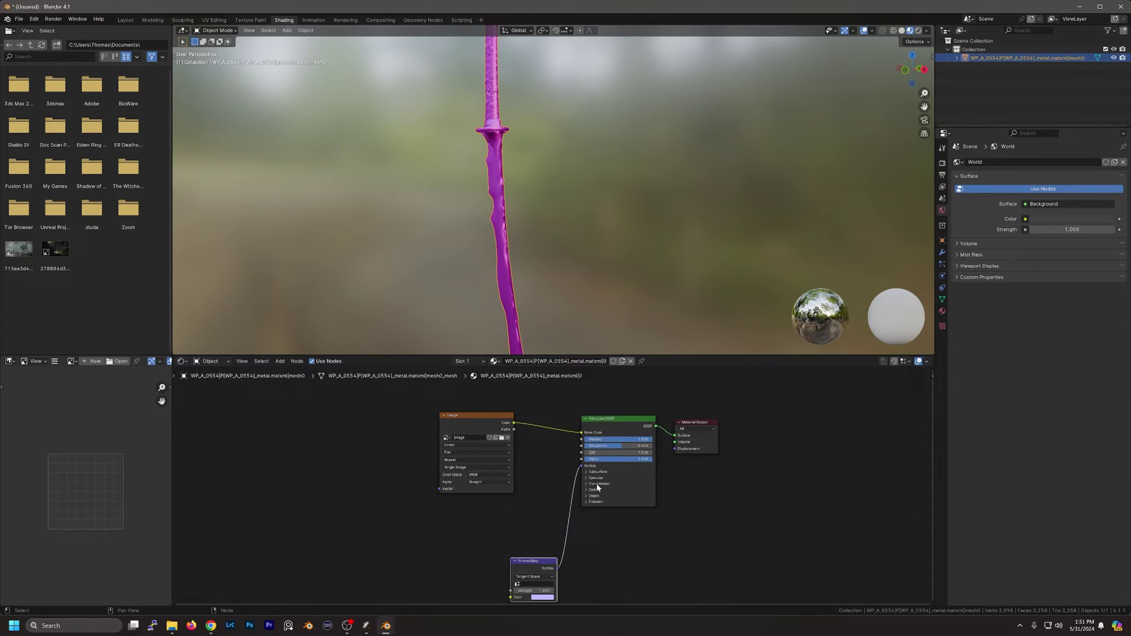
pyautogui.click(483, 426)
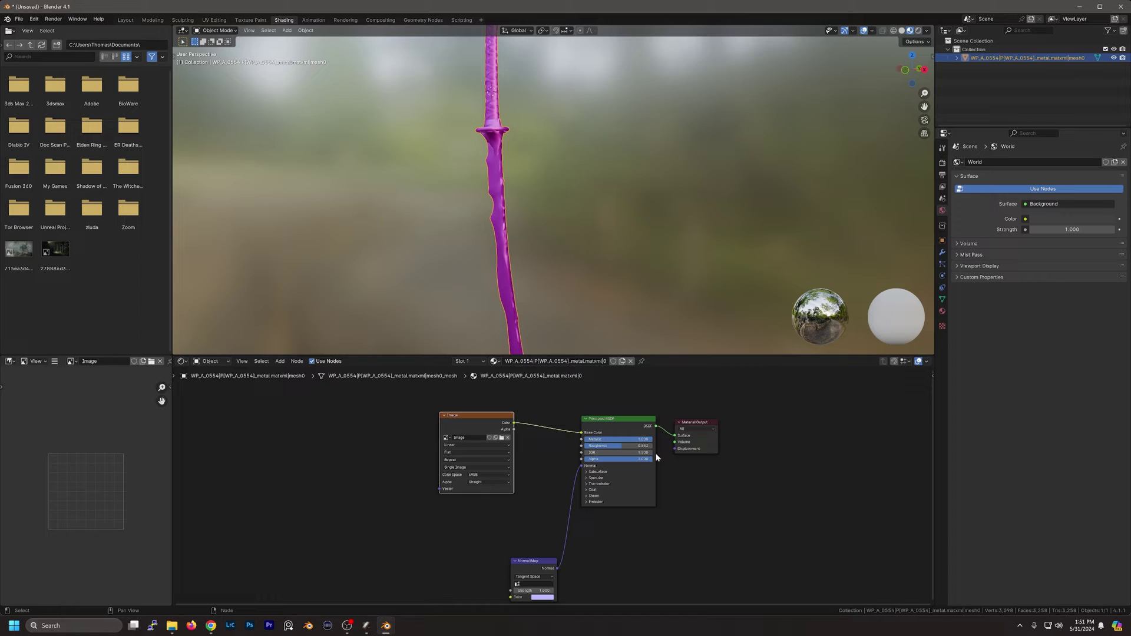
# Move the Material Output node farther from the Principled BSDF and raise the image texture node slightly.
pyautogui.moveTo(596, 557); pyautogui.dragTo(583, 479, button='middle')
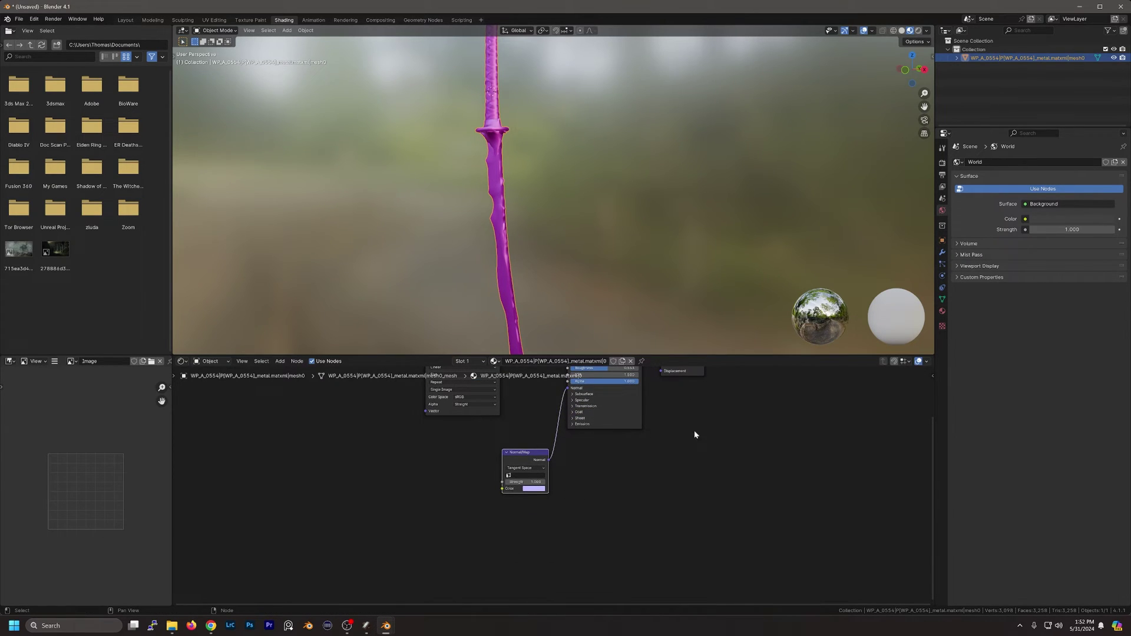
pyautogui.moveTo(695, 435); pyautogui.dragTo(721, 505, button='middle')
pyautogui.moveTo(708, 457); pyautogui.dragTo(738, 451)
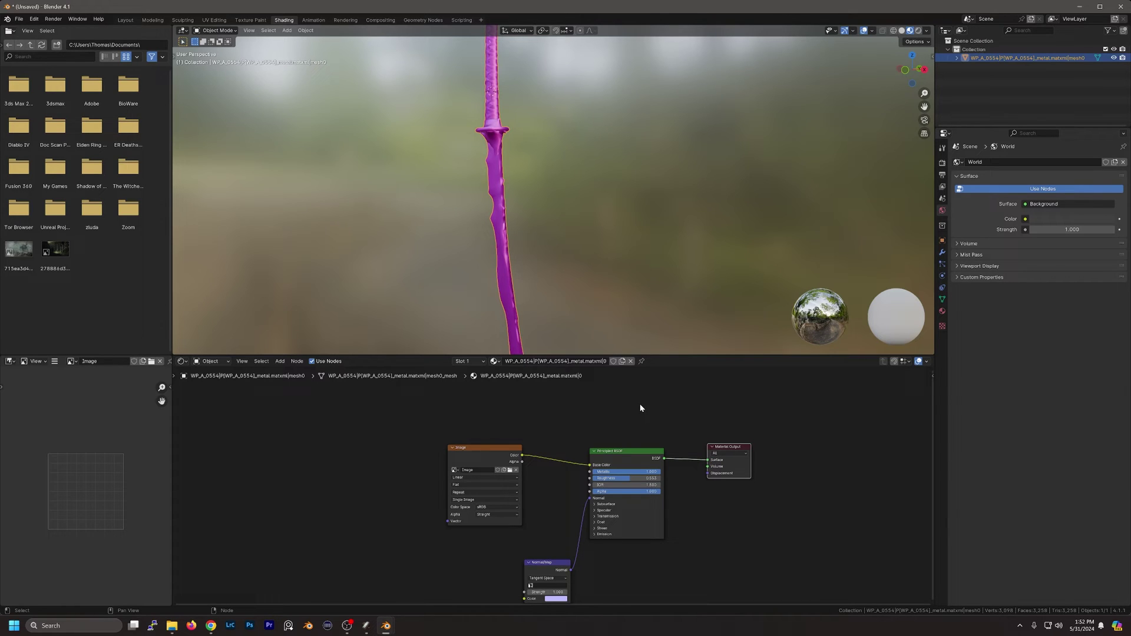
pyautogui.moveTo(517, 454); pyautogui.dragTo(517, 442)
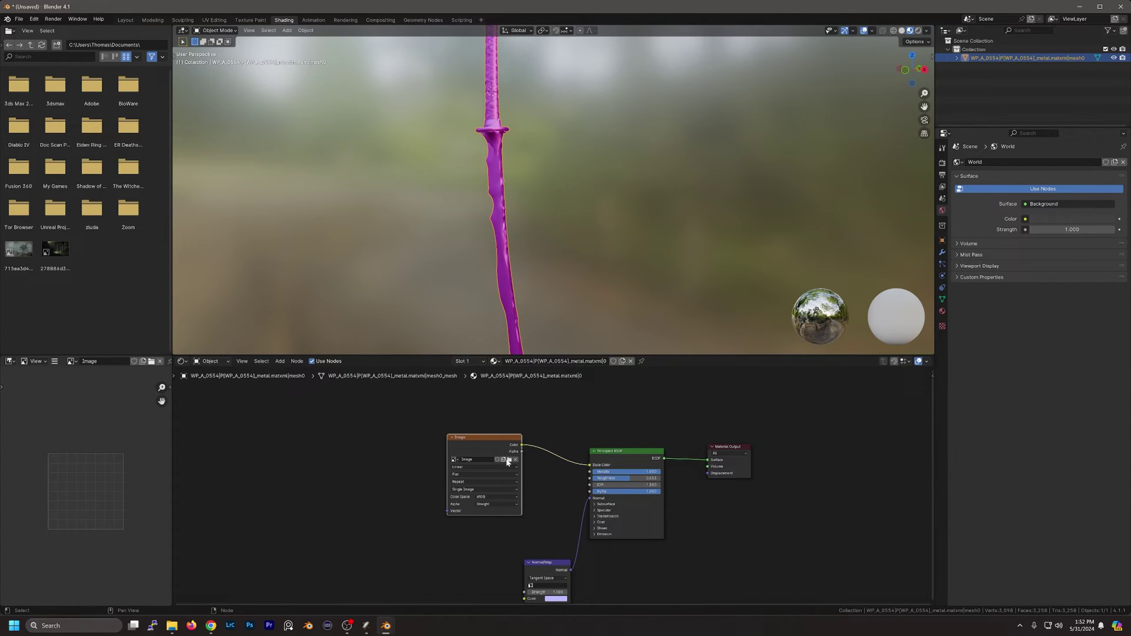
# Try to load WP_A_0554_a.dds from the wp_a_0554-partsbnd-dcx folder into the base color image texture node.
pyautogui.click(509, 459)
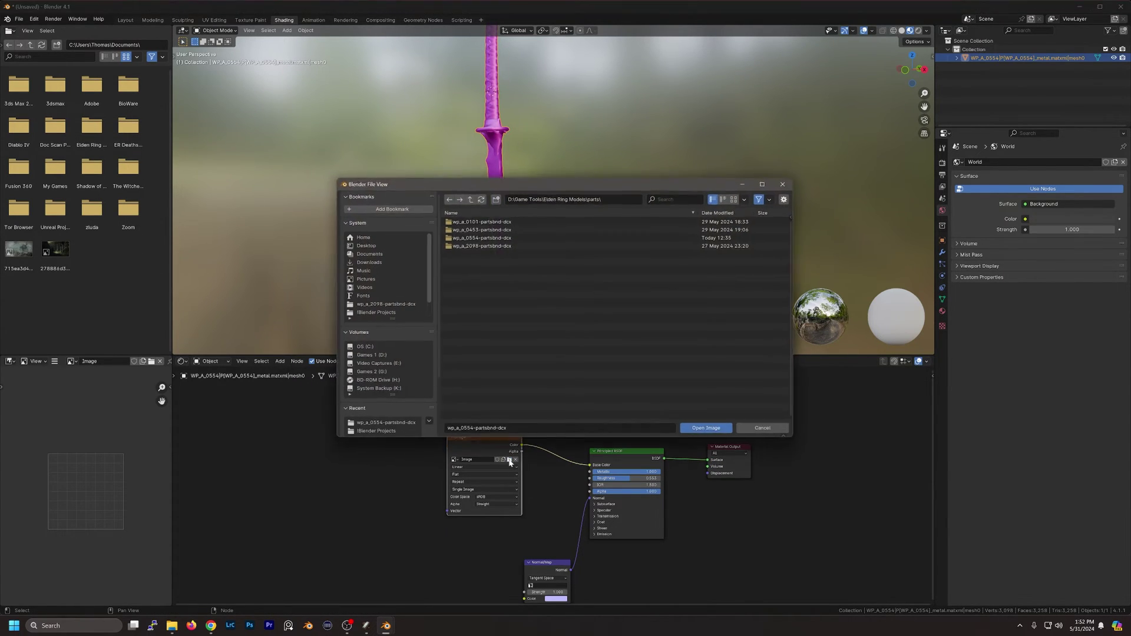
pyautogui.doubleClick(497, 236)
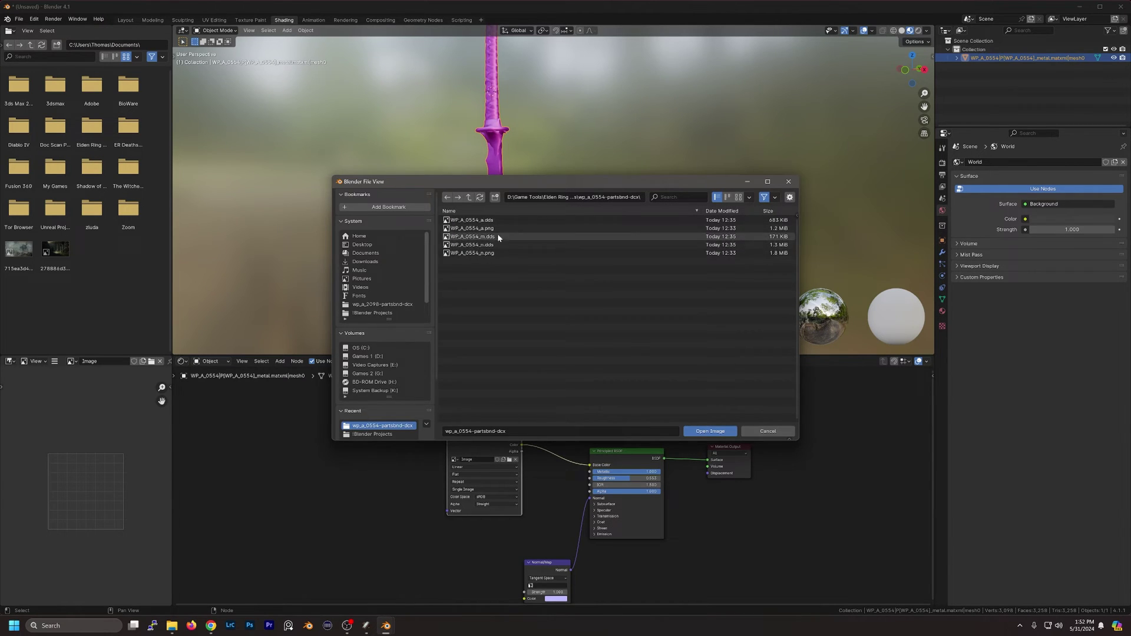
pyautogui.doubleClick(497, 233)
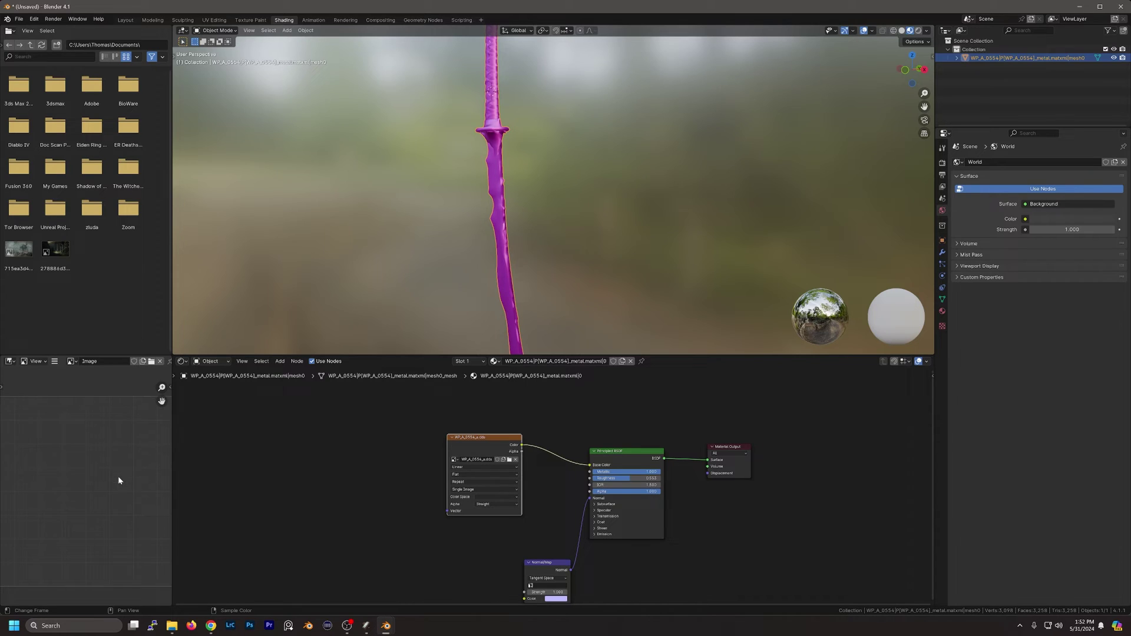
pyautogui.scroll(3, 117, 475)
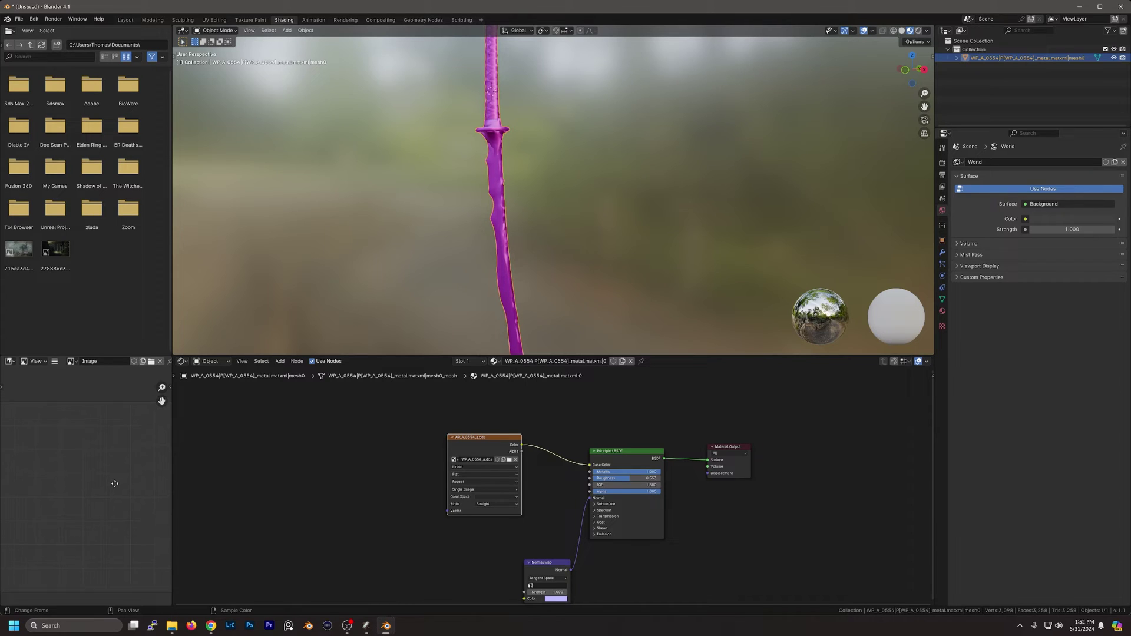
# Load WP_A_0554_a.png from the wp_a_0554-partsbnd-dcx folder into the base color image texture node.
pyautogui.click(510, 460)
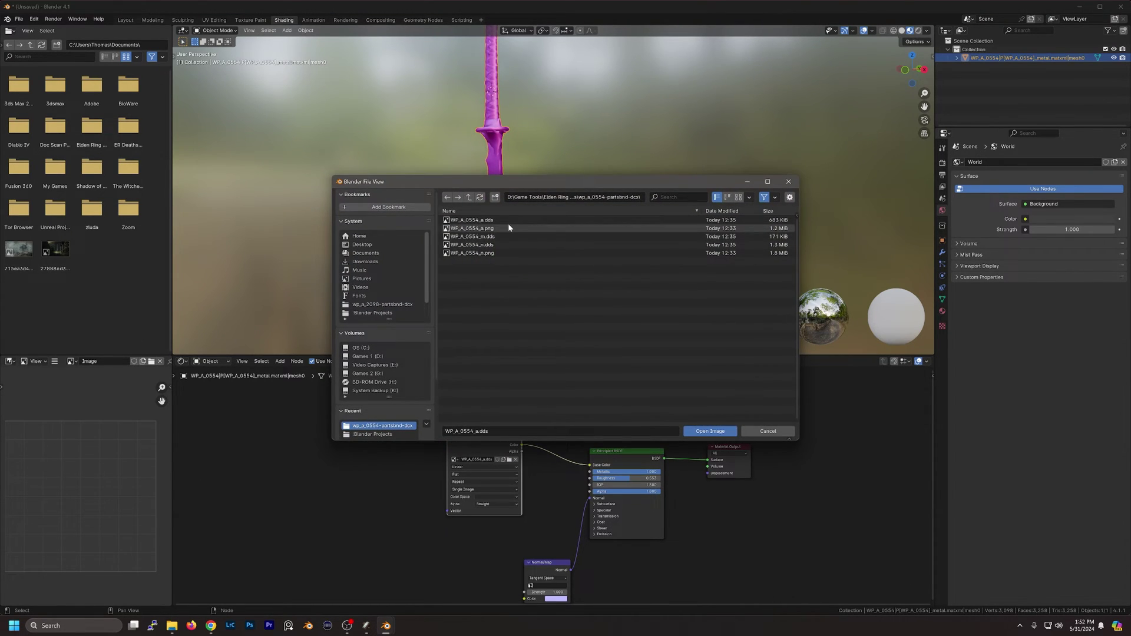
pyautogui.click(472, 228)
pyautogui.click(710, 430)
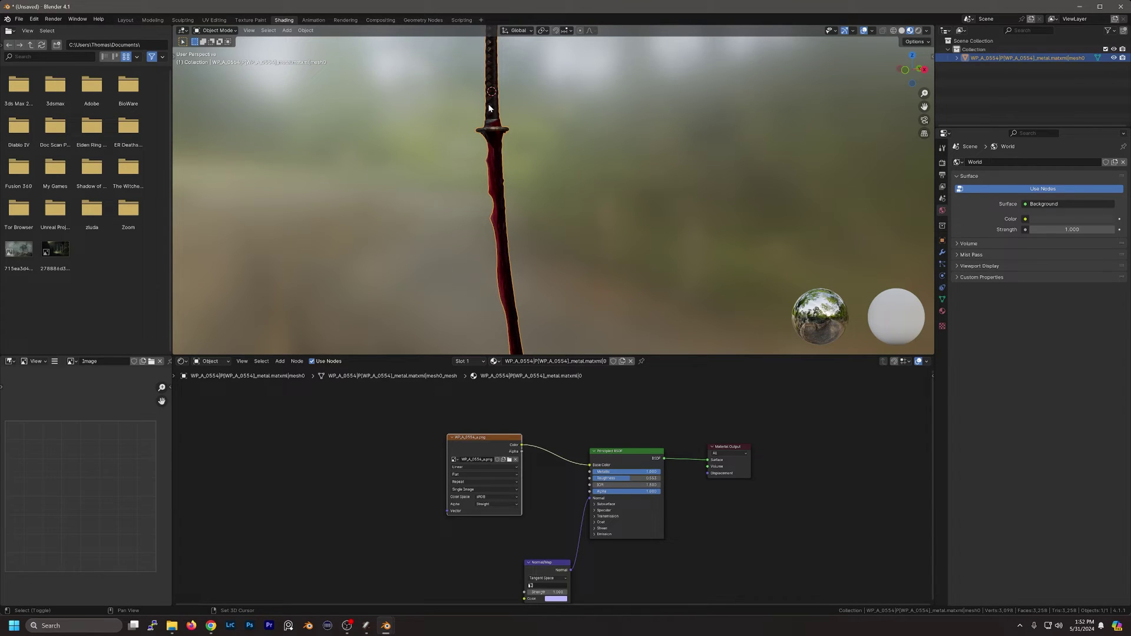
pyautogui.moveTo(503, 170); pyautogui.dragTo(505, 216, button='middle')
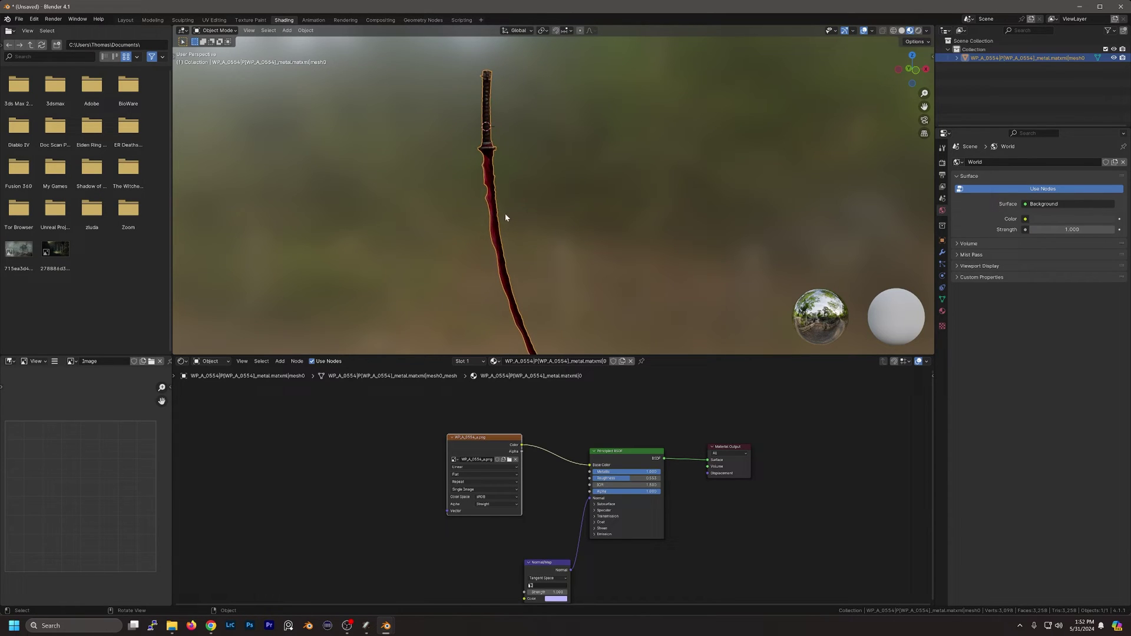
pyautogui.scroll(2, 503, 218)
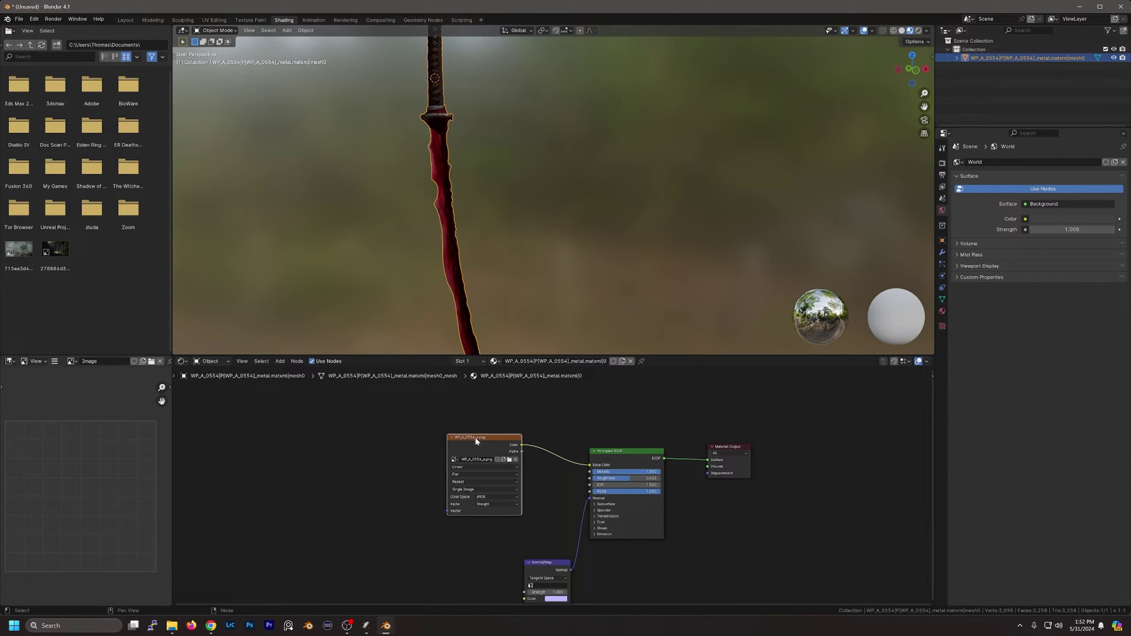
# Make two copies of the WP_A_0554_a.png image texture node and place one beside the Normal Map node.
pyautogui.moveTo(475, 437); pyautogui.dragTo(477, 424)
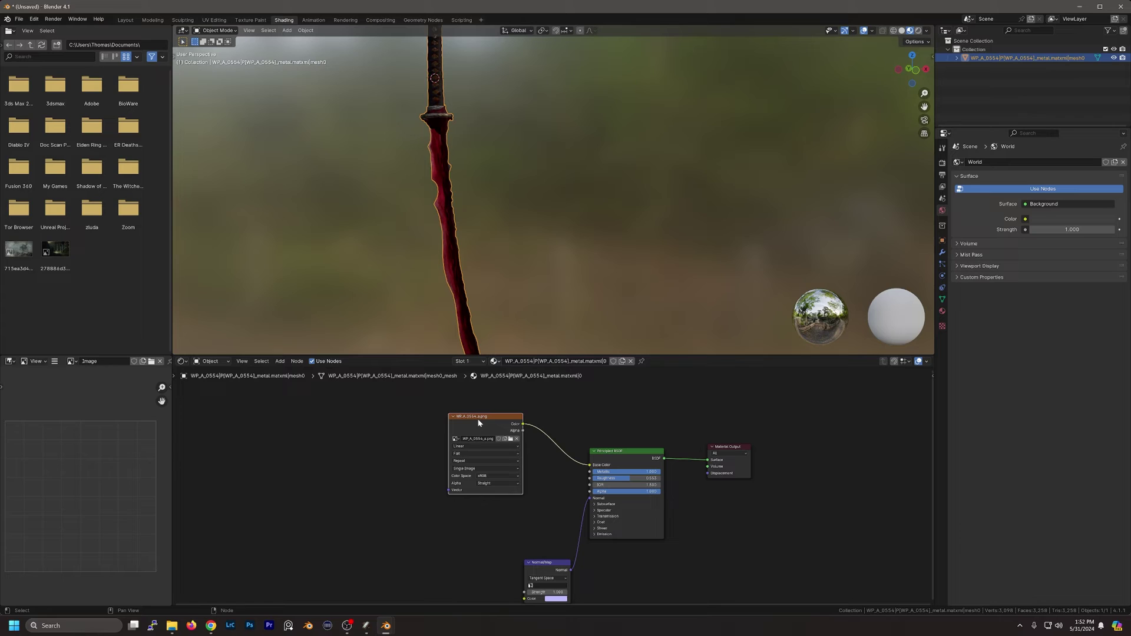
pyautogui.hotkey('ctrl', 'c')
pyautogui.click(379, 462)
pyautogui.hotkey('ctrl', 'v')
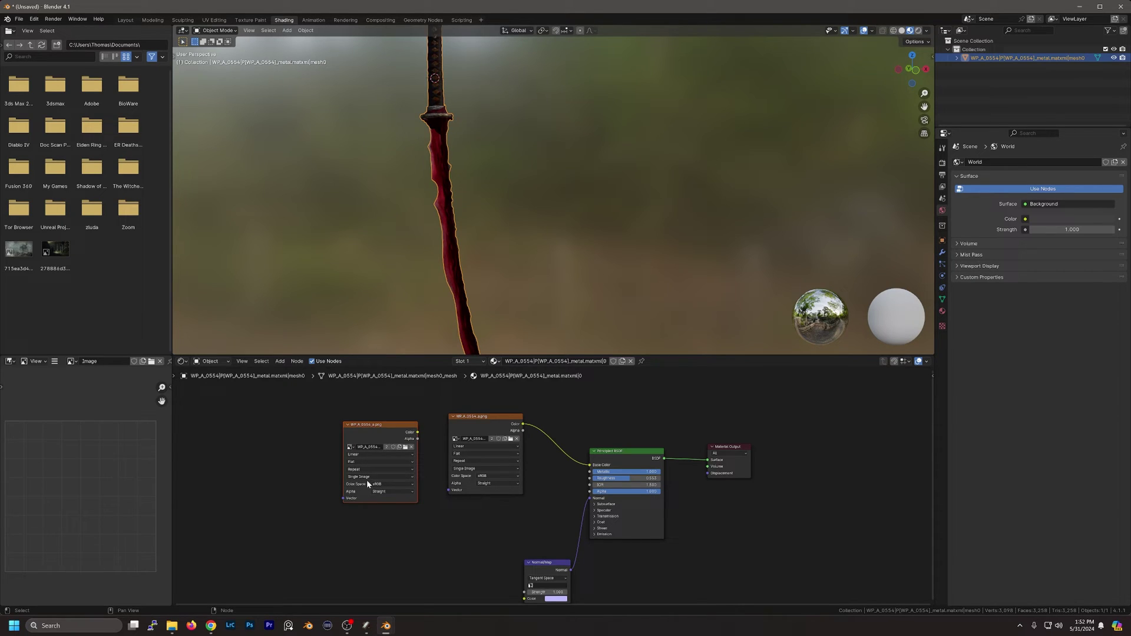
pyautogui.hotkey('ctrl', 'v')
pyautogui.moveTo(396, 476); pyautogui.dragTo(471, 543)
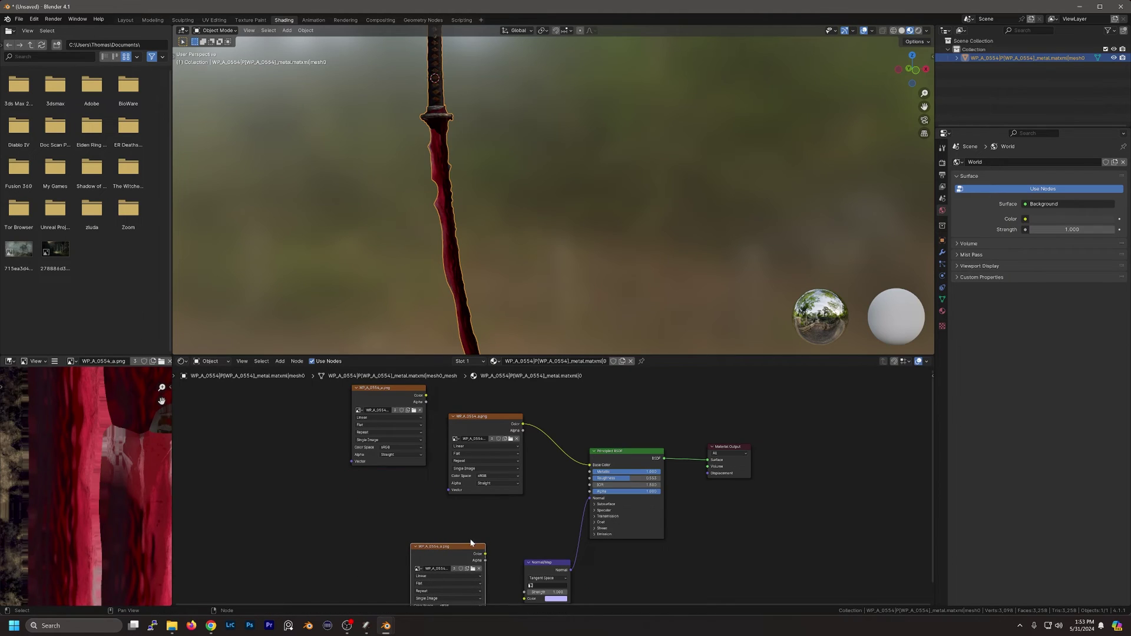
# Move the spare WP_A_0554_a.png texture node beside the base color texture, and raise the Normal Map node and its neighbouring image texture slightly.
pyautogui.moveTo(403, 402); pyautogui.dragTo(415, 428)
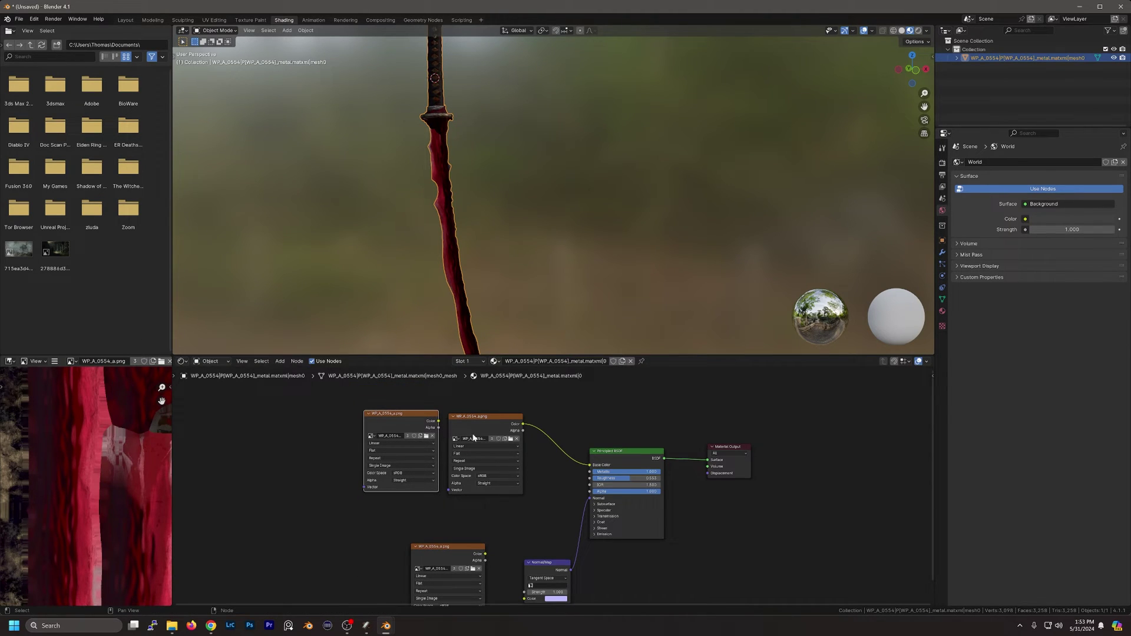
pyautogui.scroll(-1, 580, 480)
pyautogui.moveTo(572, 490); pyautogui.dragTo(623, 460, button='middle')
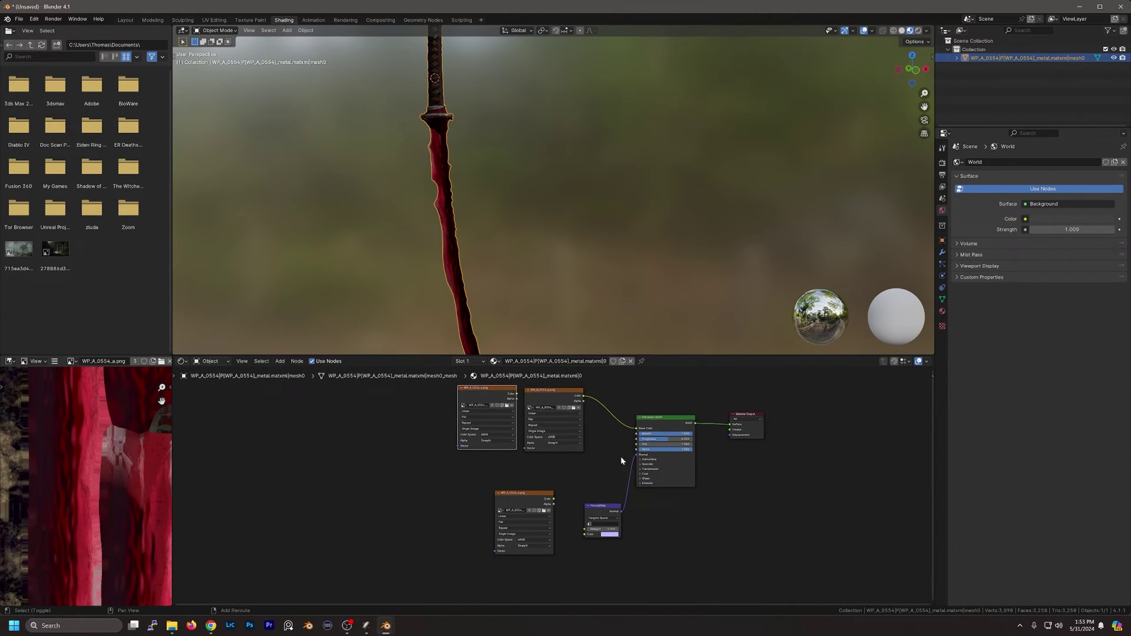
pyautogui.scroll(1, 565, 507)
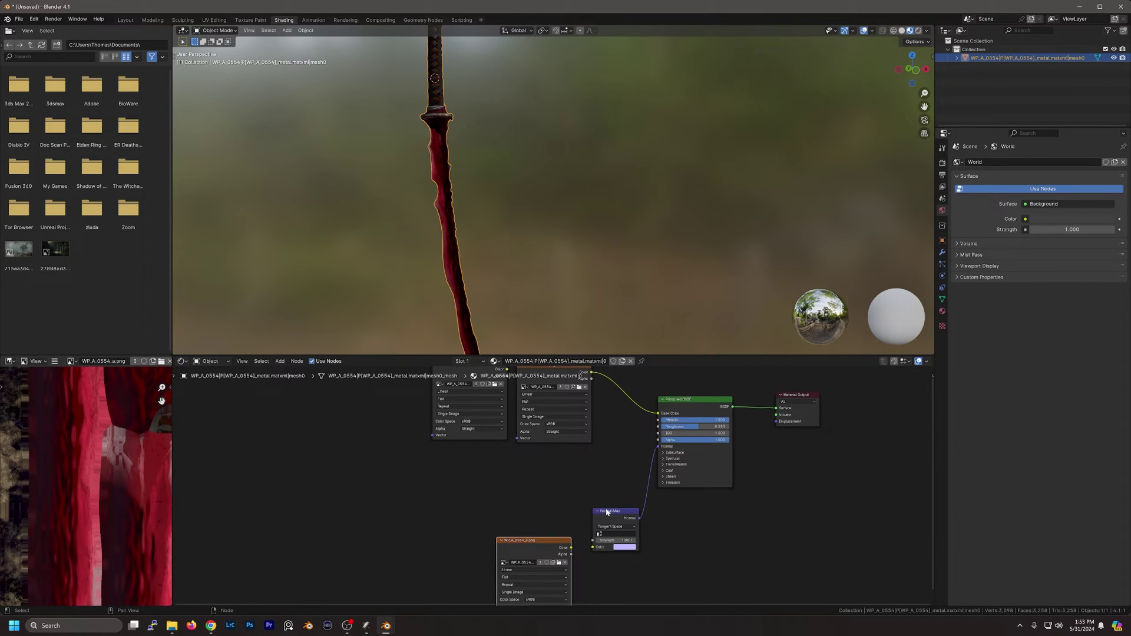
pyautogui.moveTo(607, 510)
pyautogui.mouseDown()
pyautogui.moveTo(618, 520)
pyautogui.moveTo(611, 506)
pyautogui.mouseUp()
pyautogui.moveTo(552, 539); pyautogui.dragTo(553, 525)
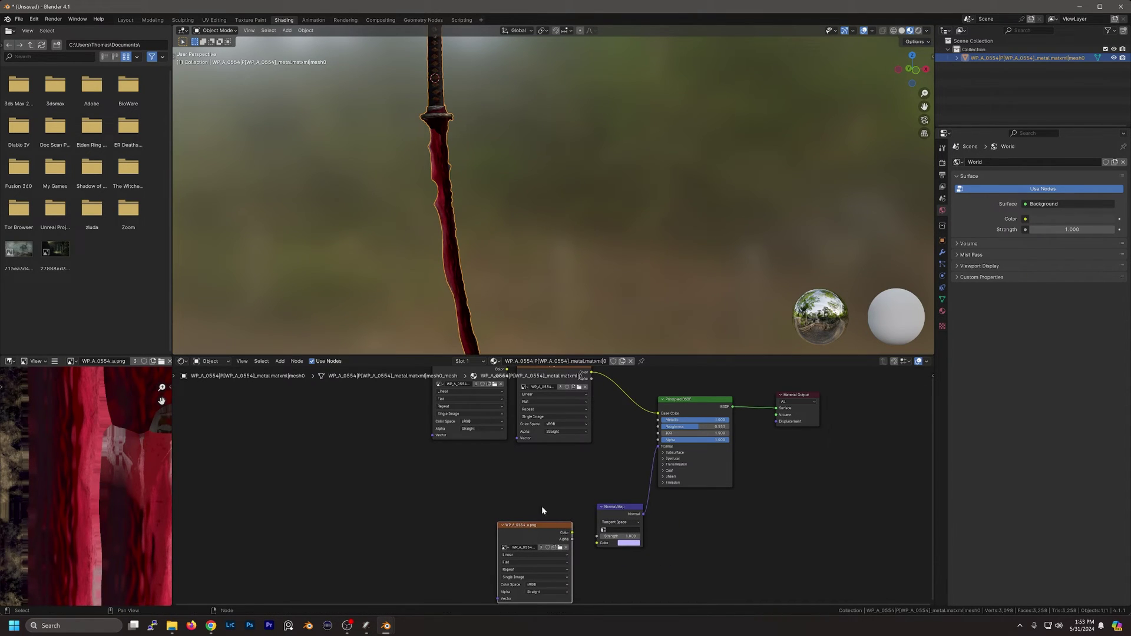
# Load WP_A_0554_n.png into the image texture beside the Normal Map node and connect its Color output to the Normal Map's Color input.
pyautogui.click(560, 548)
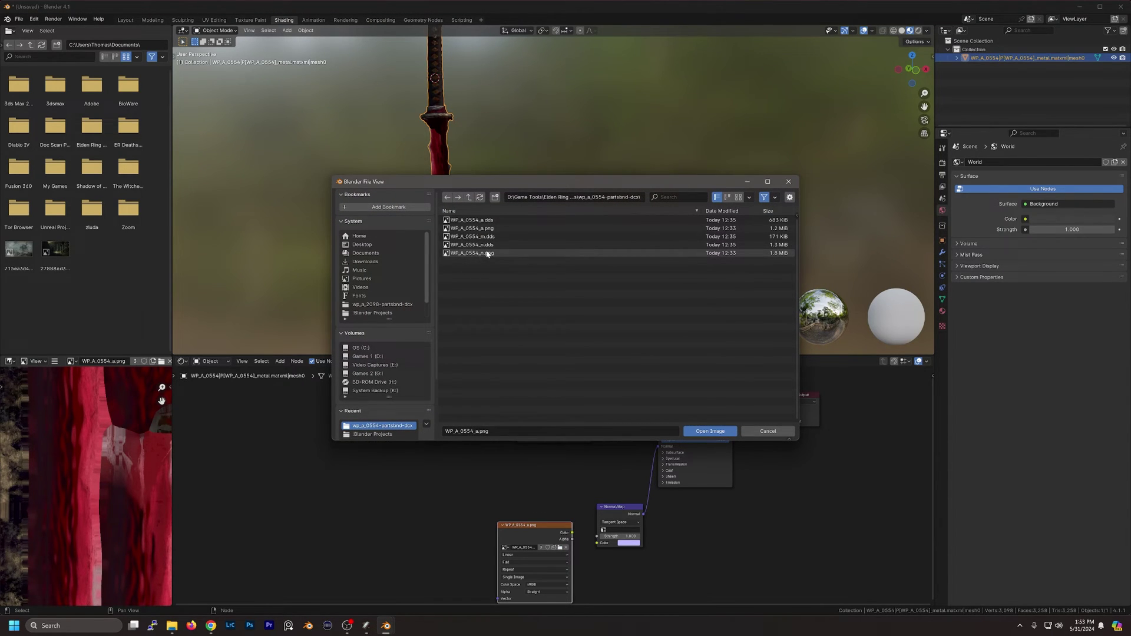
pyautogui.click(488, 254)
pyautogui.click(711, 431)
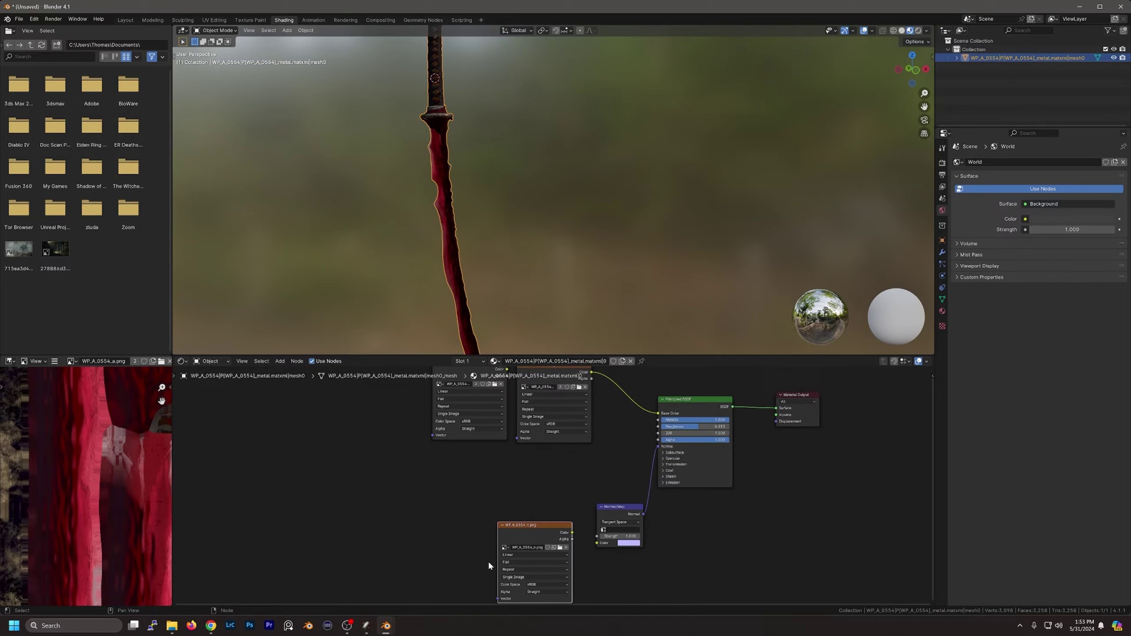
pyautogui.moveTo(573, 533); pyautogui.dragTo(597, 543)
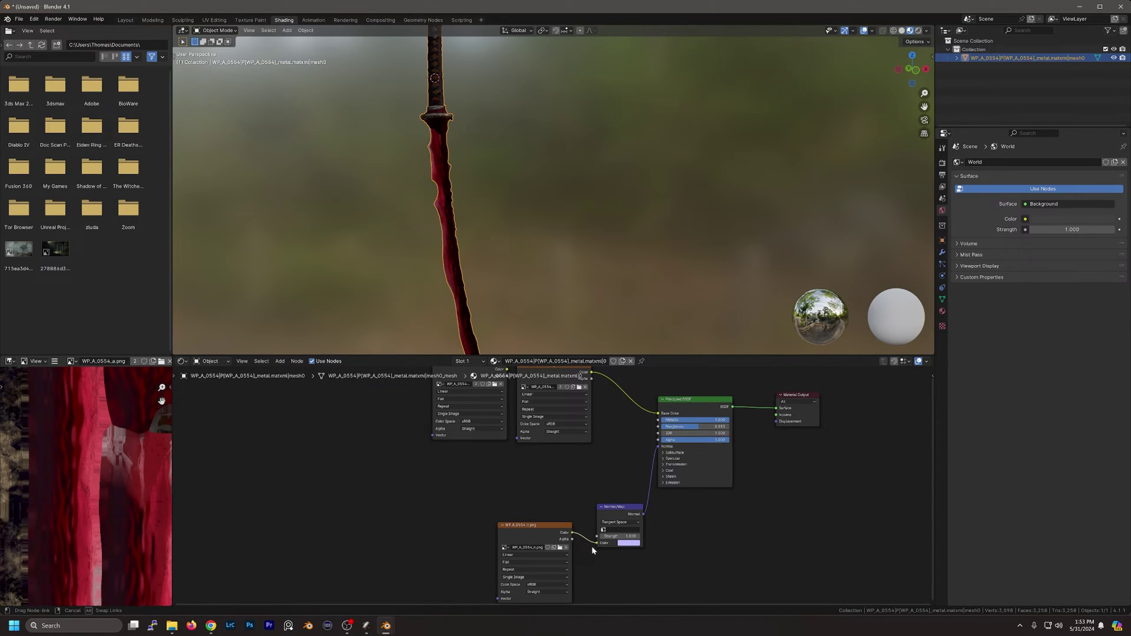
pyautogui.scroll(3, 444, 126)
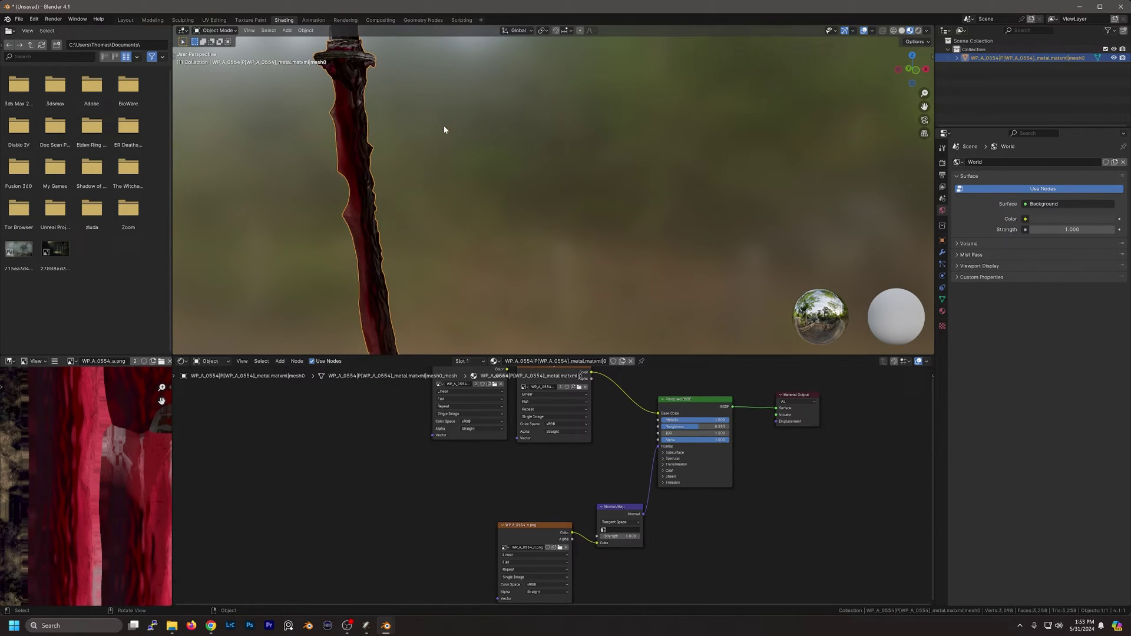
pyautogui.moveTo(404, 111); pyautogui.dragTo(471, 224, button='middle')
# Stack the three image texture nodes in one column, with base color uppermost, the spare copy in the middle and the normal texture lowest.
pyautogui.scroll(-1, 557, 479)
pyautogui.moveTo(538, 526)
pyautogui.mouseDown()
pyautogui.moveTo(554, 534)
pyautogui.moveTo(540, 534)
pyautogui.mouseUp()
pyautogui.moveTo(512, 483); pyautogui.dragTo(546, 511, button='middle')
pyautogui.moveTo(515, 403); pyautogui.dragTo(519, 454)
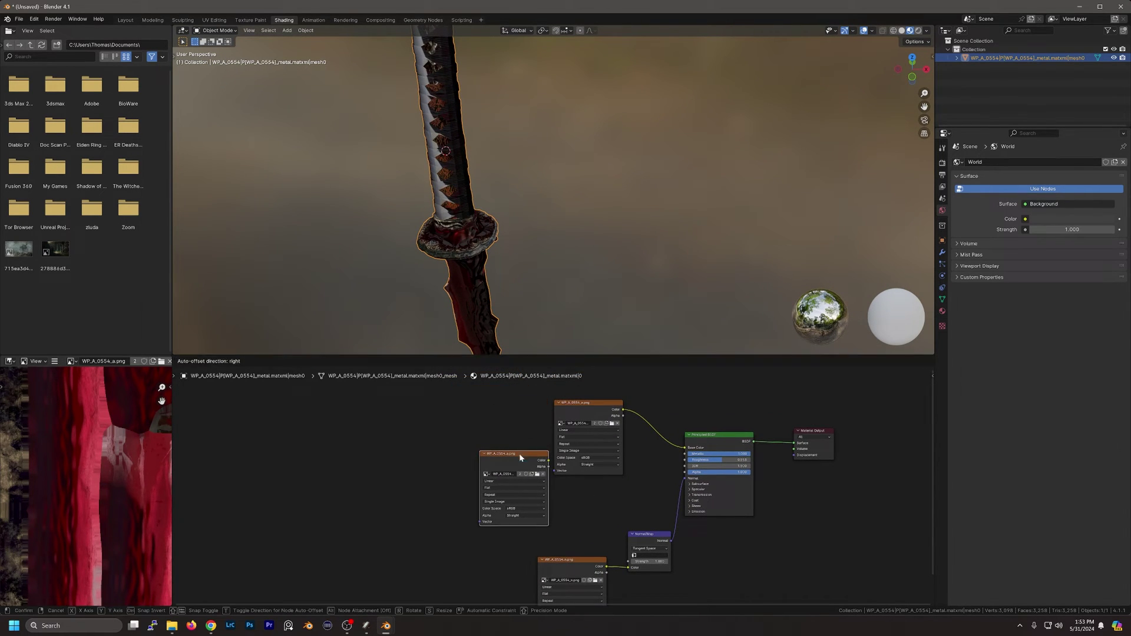
pyautogui.moveTo(579, 408); pyautogui.dragTo(542, 388)
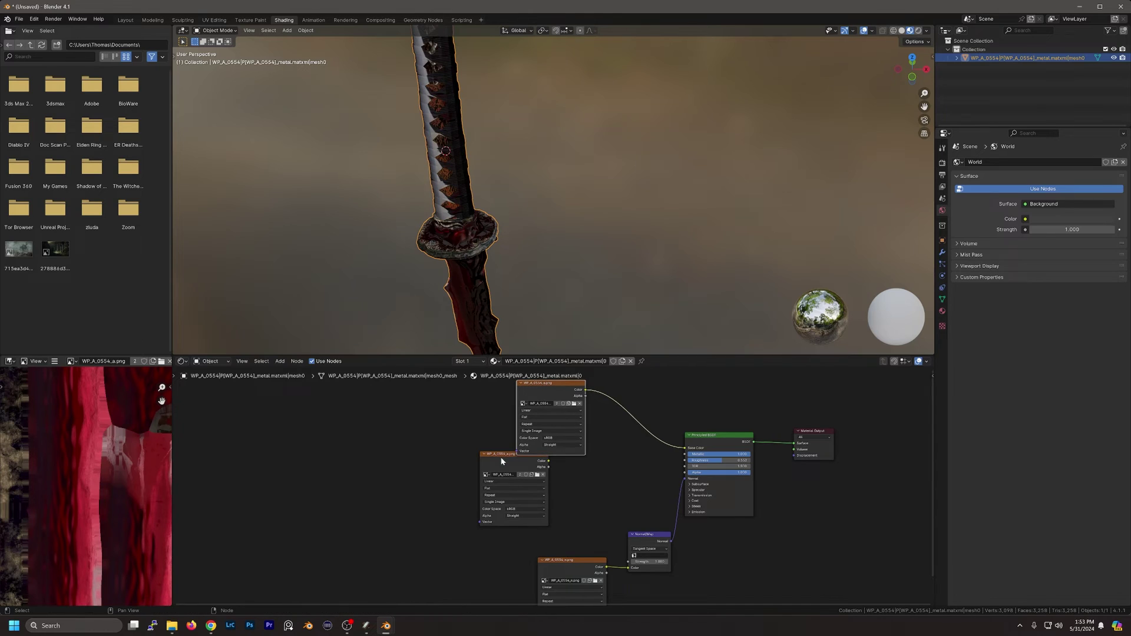
pyautogui.moveTo(501, 461); pyautogui.dragTo(538, 473)
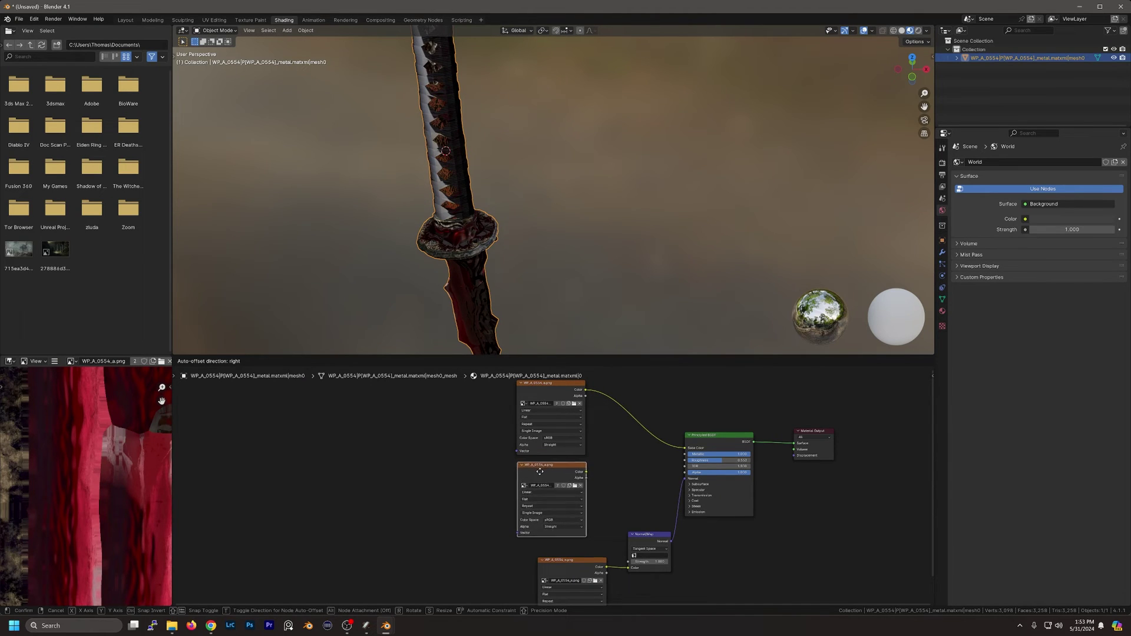
pyautogui.click(581, 567)
pyautogui.moveTo(581, 566); pyautogui.dragTo(560, 553)
pyautogui.keyDown('shift'); pyautogui.scroll(1, 592, 453); pyautogui.keyUp('shift')
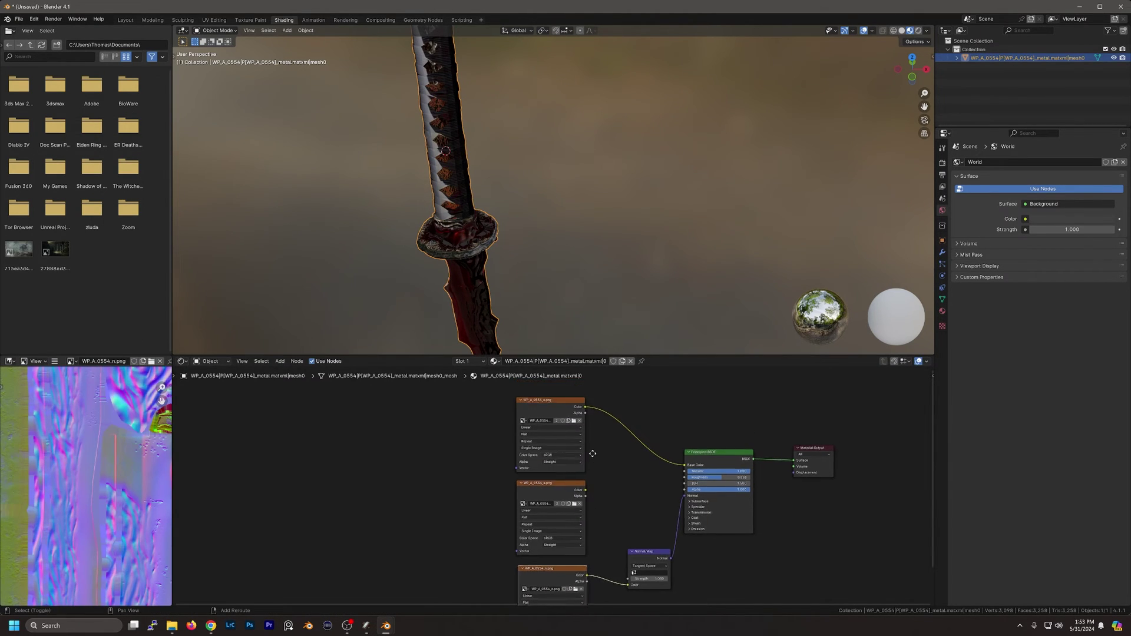
pyautogui.moveTo(593, 453); pyautogui.dragTo(564, 420, button='middle')
# Add a Clamp node between the middle image texture node and the Principled BSDF.
pyautogui.scroll(3, 571, 447)
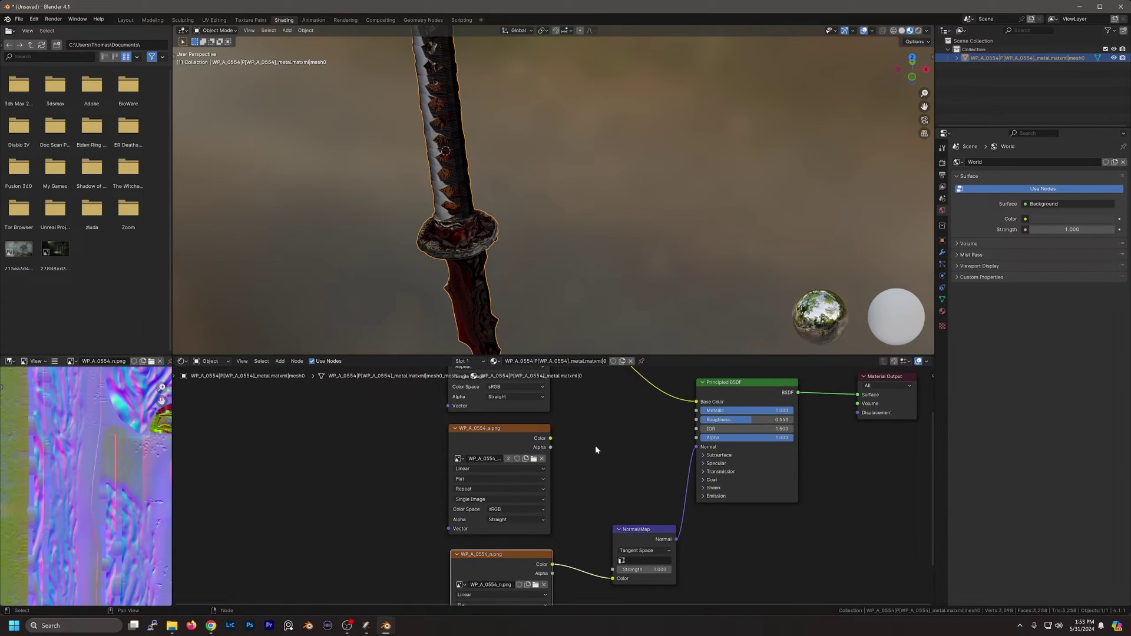
pyautogui.scroll(-1, 595, 445)
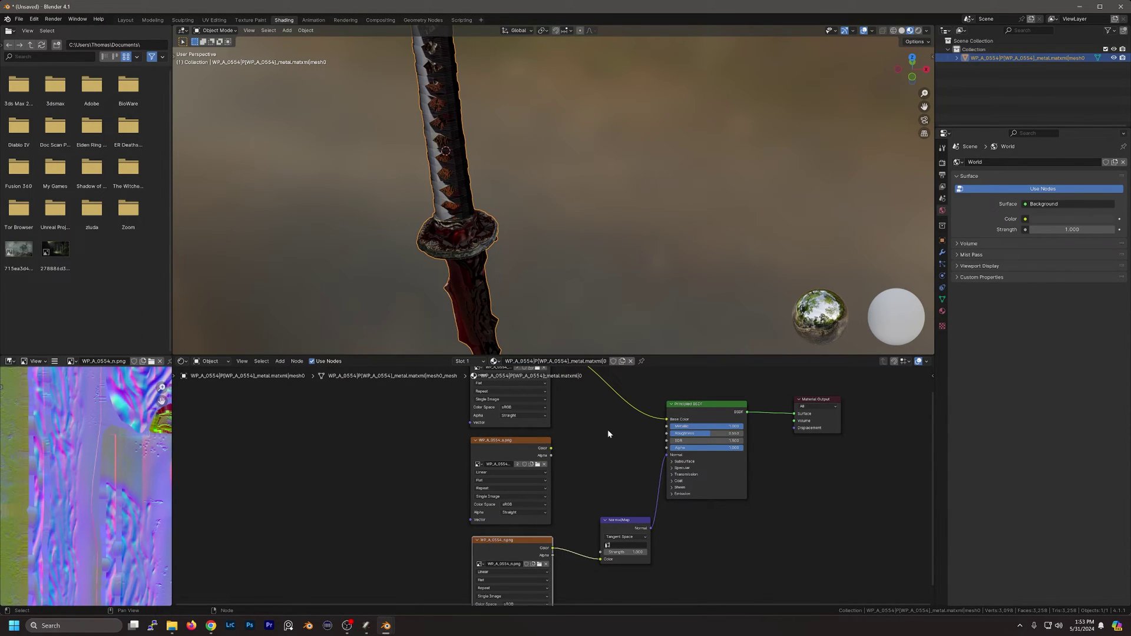
pyautogui.hotkey('shift', 'a')
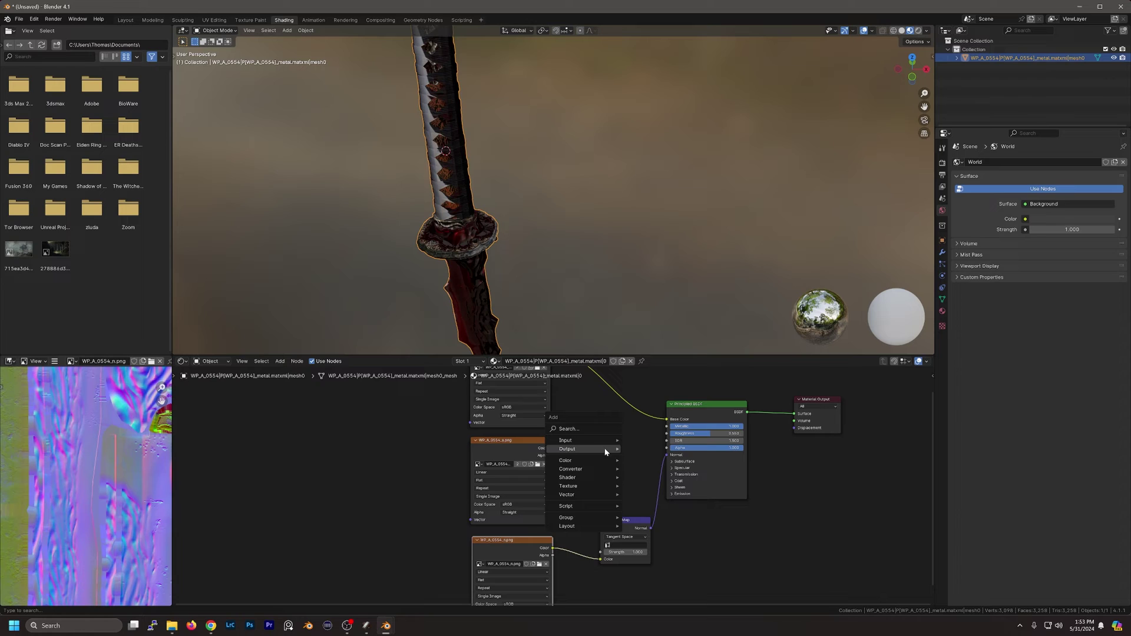
pyautogui.moveTo(570, 468)
pyautogui.click(656, 477)
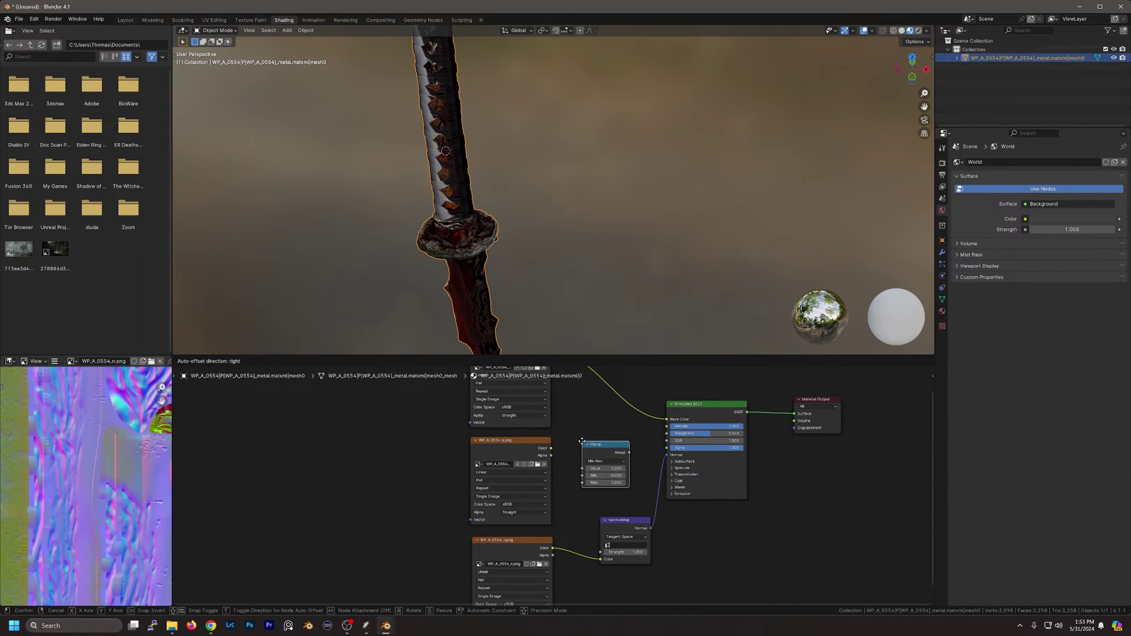
pyautogui.click(603, 455)
pyautogui.scroll(1, 603, 456)
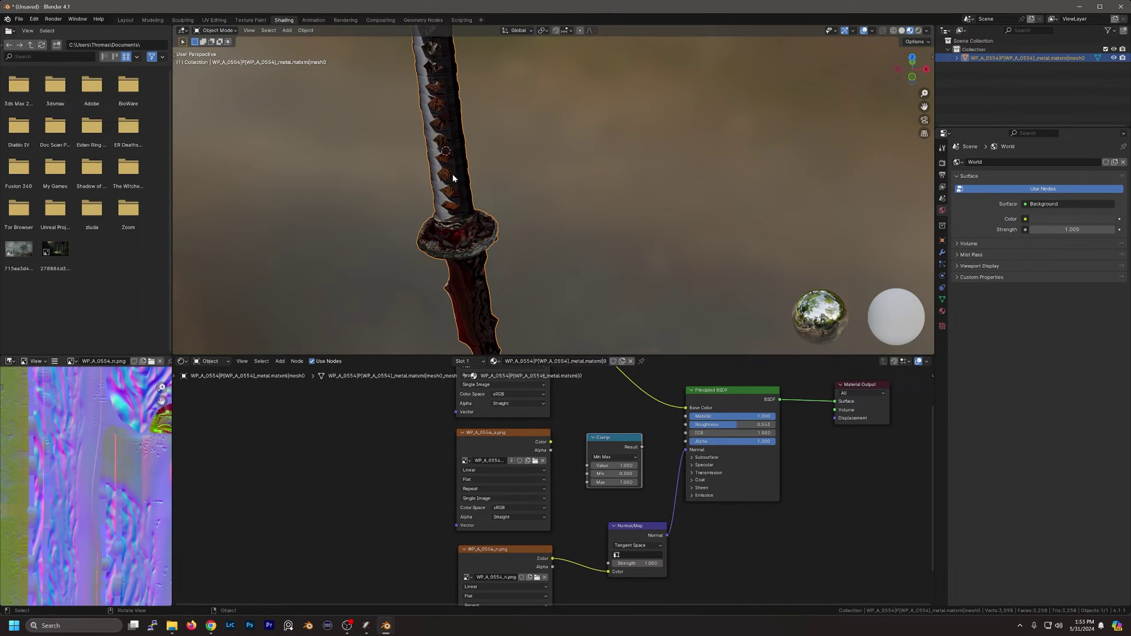
# Load WP_A_0554_m.dds into the middle image texture and route its Color output through the Clamp node to the Principled BSDF's Metallic input.
pyautogui.moveTo(453, 178); pyautogui.dragTo(513, 212, button='middle')
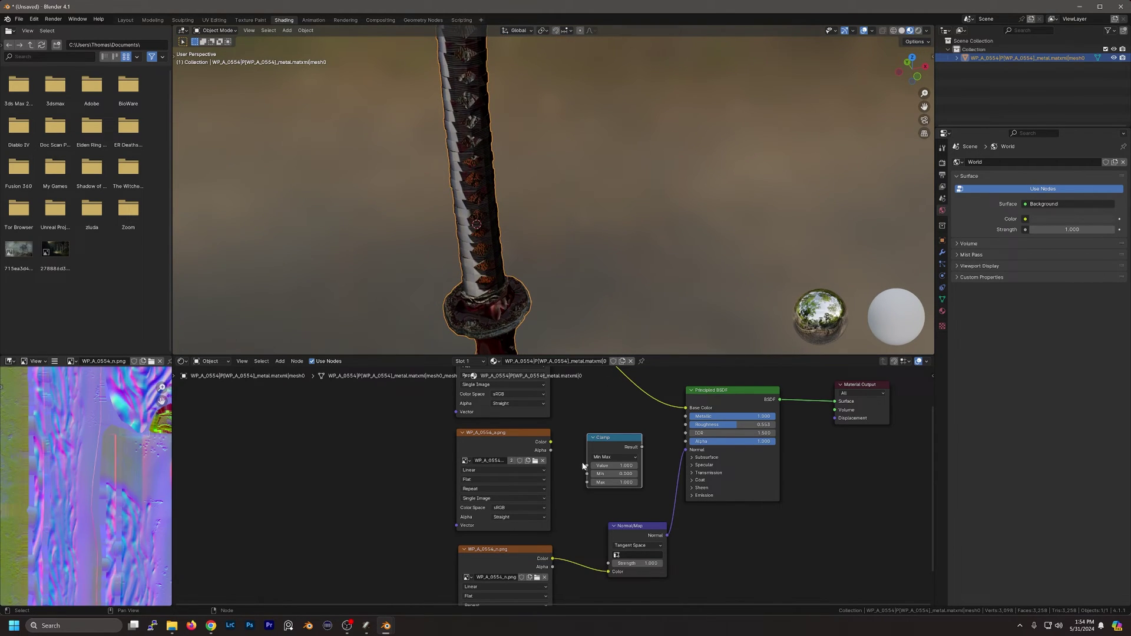
pyautogui.click(534, 461)
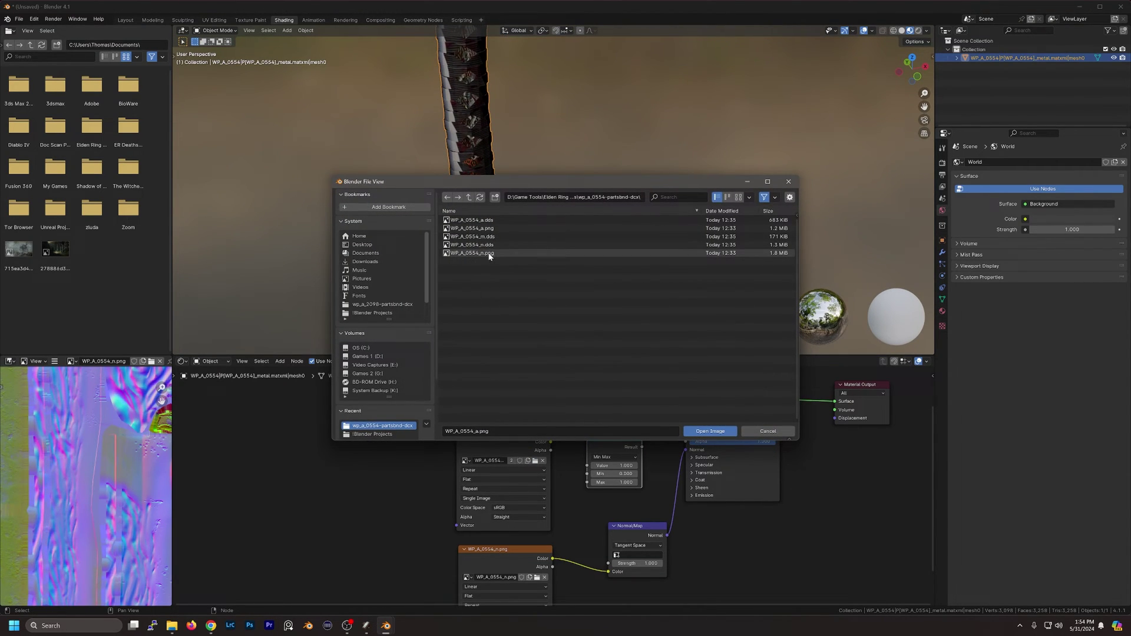
pyautogui.click(502, 236)
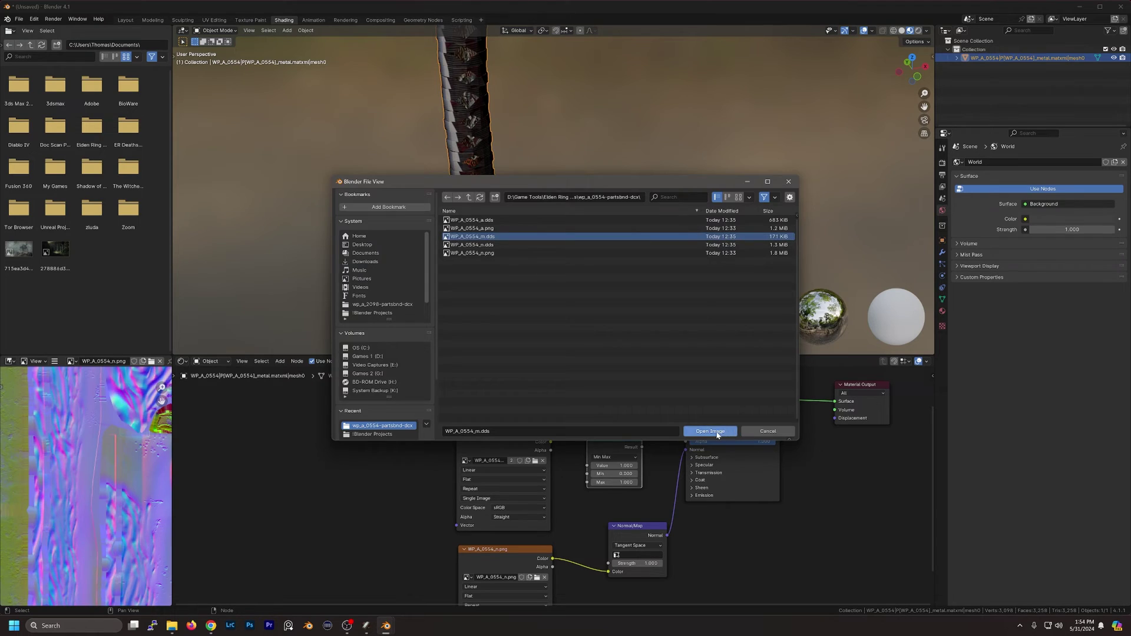
pyautogui.click(710, 431)
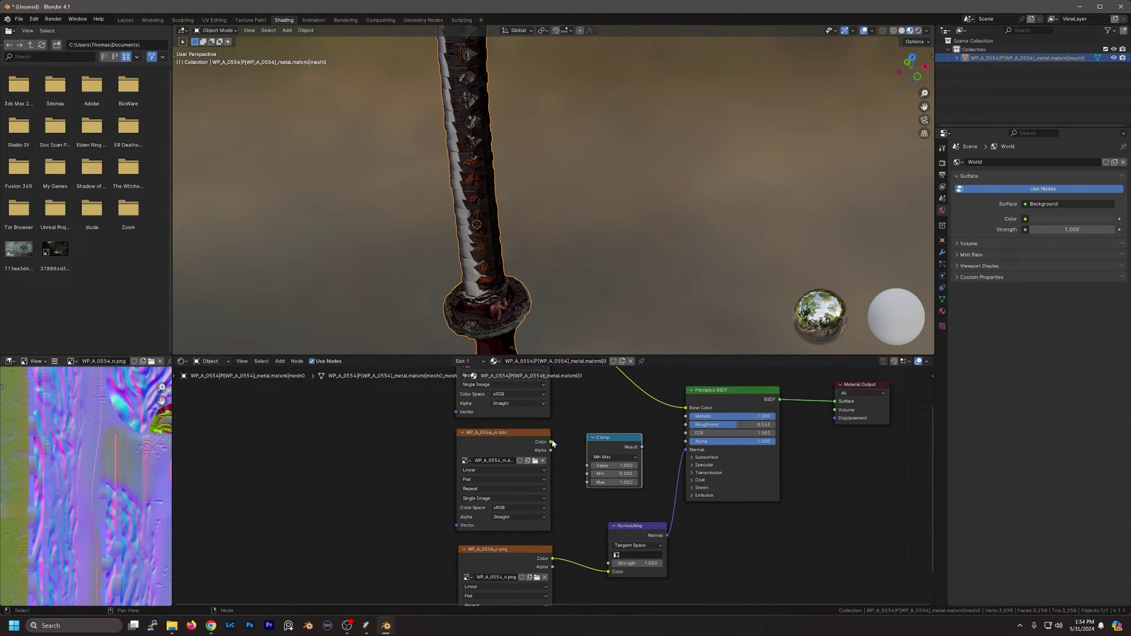
pyautogui.moveTo(552, 443); pyautogui.dragTo(681, 416)
pyautogui.moveTo(589, 298); pyautogui.dragTo(557, 259, button='middle')
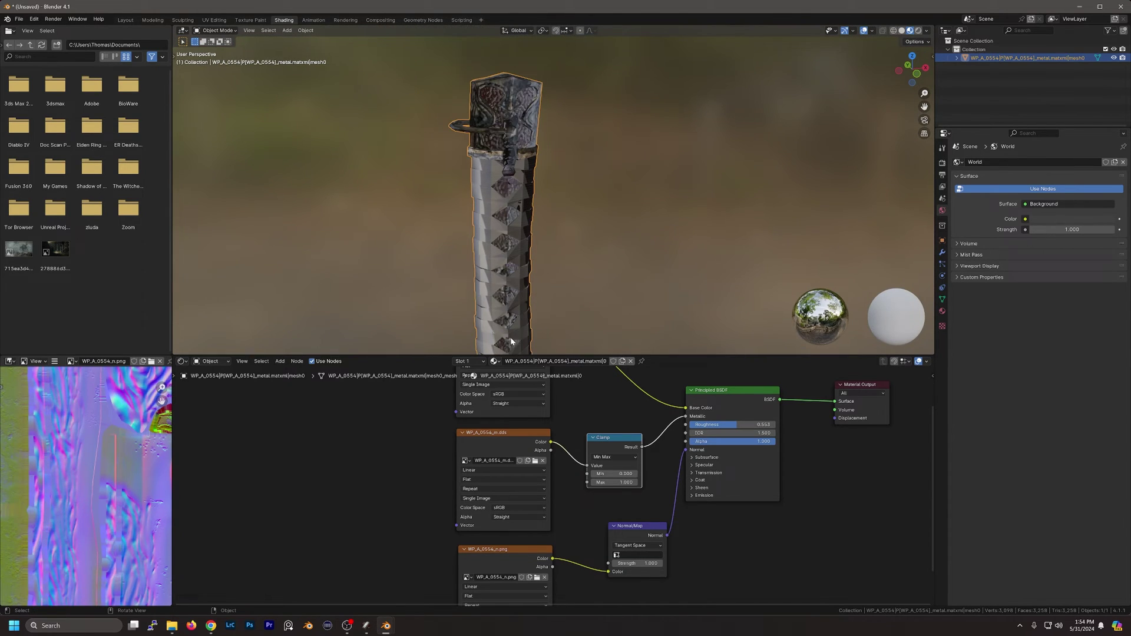
# Set the Clamp node's Min to 1 and Max to 2.
pyautogui.doubleClick(612, 473)
pyautogui.write('1')
pyautogui.press('Tab')
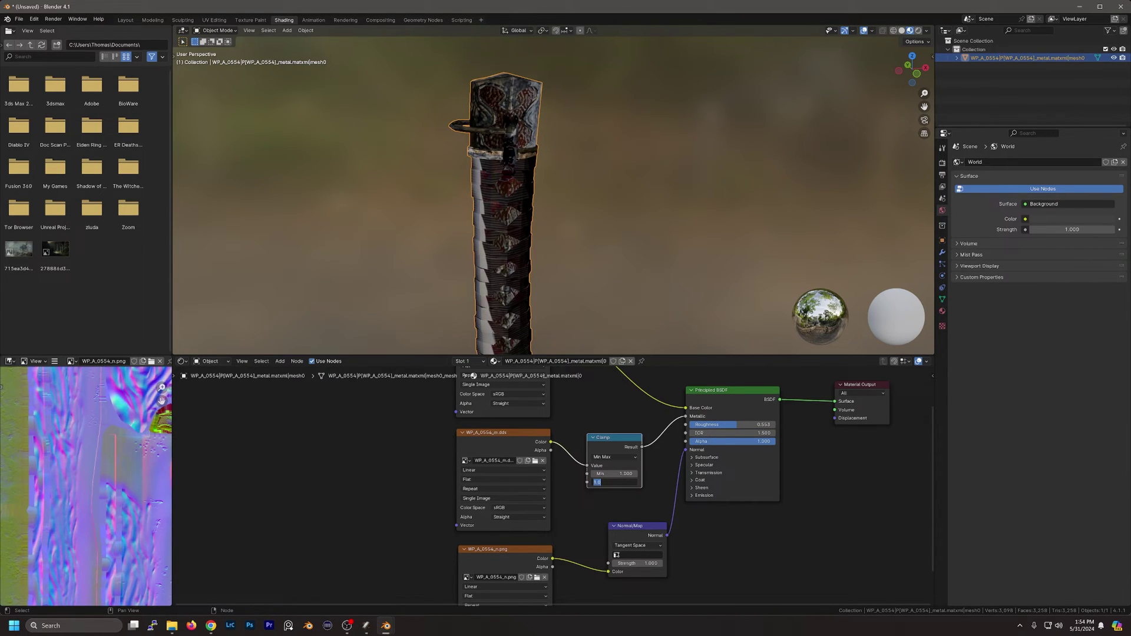
pyautogui.write('2')
pyautogui.press('Tab')
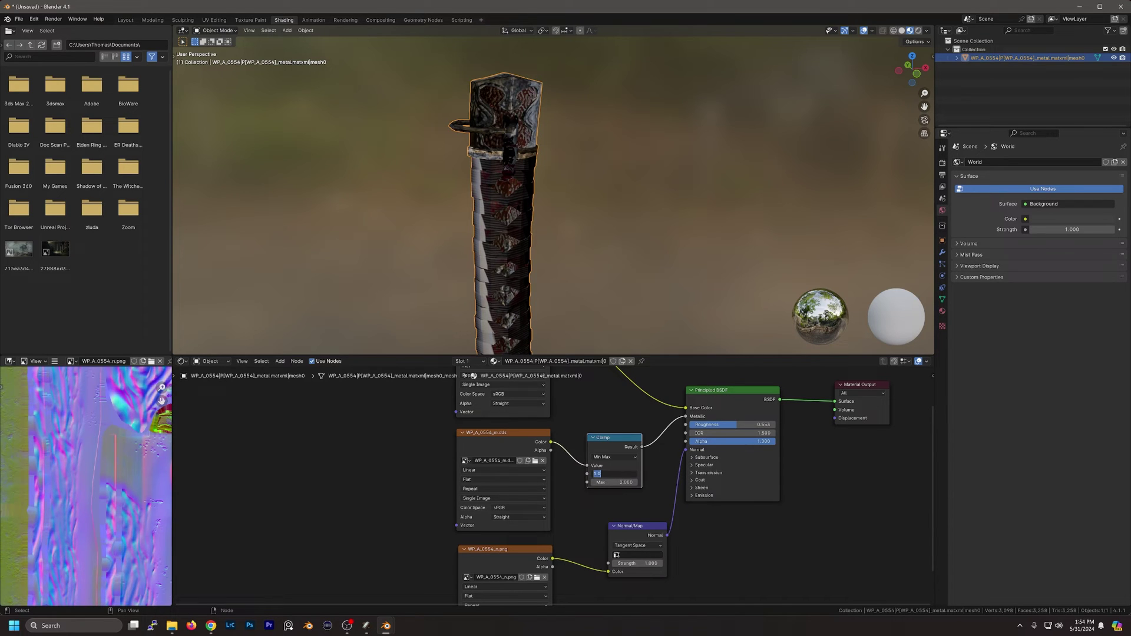
pyautogui.press('Return')
pyautogui.moveTo(589, 336); pyautogui.dragTo(595, 306, button='middle')
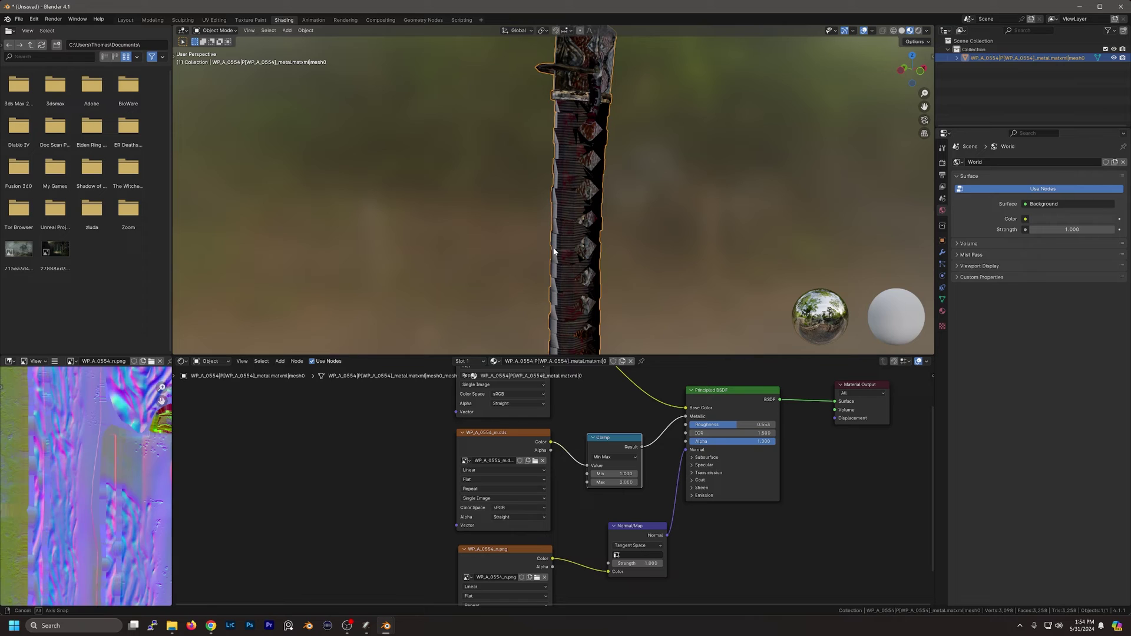
# Set the Normal Map node's space to Object Space and check the sword's handle in the viewport.
pyautogui.moveTo(672, 571); pyautogui.dragTo(676, 496, button='middle')
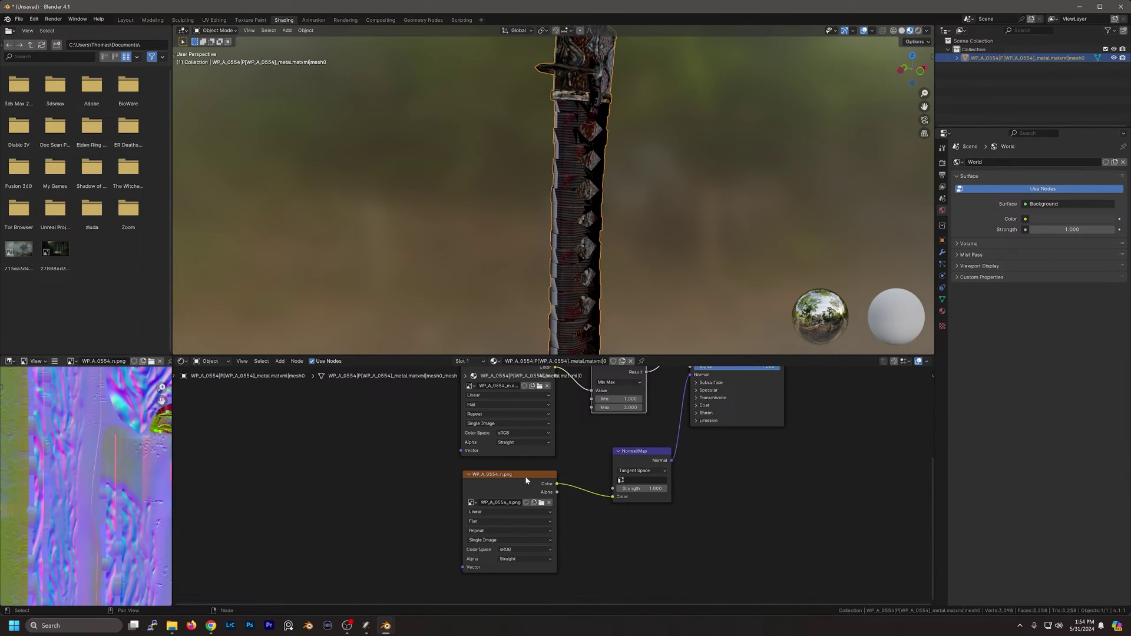
pyautogui.click(655, 471)
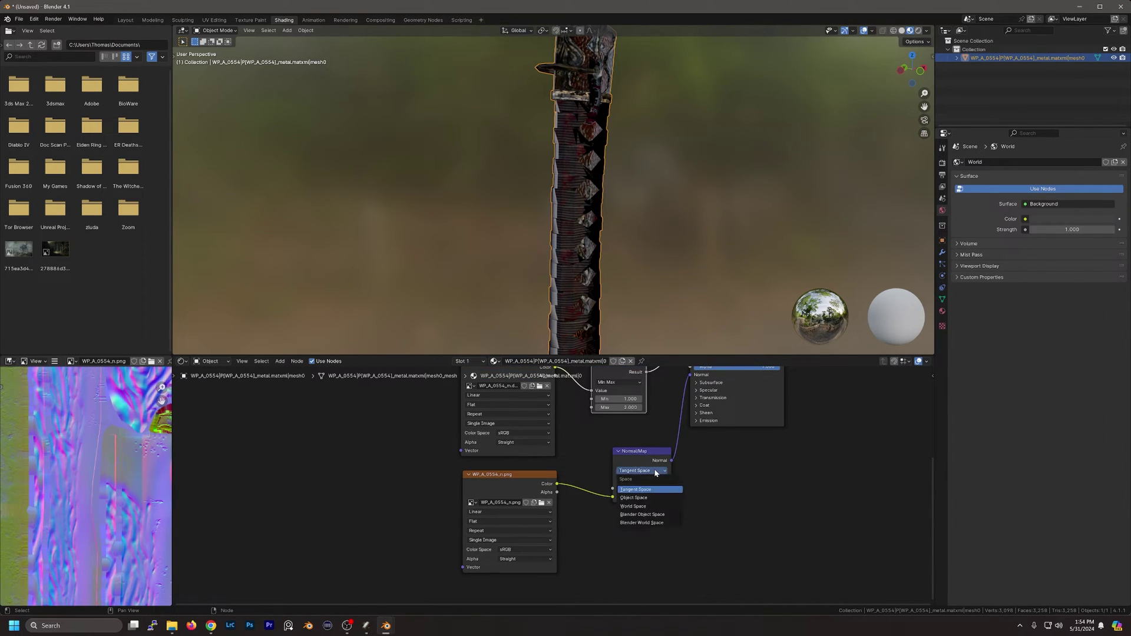
pyautogui.click(637, 498)
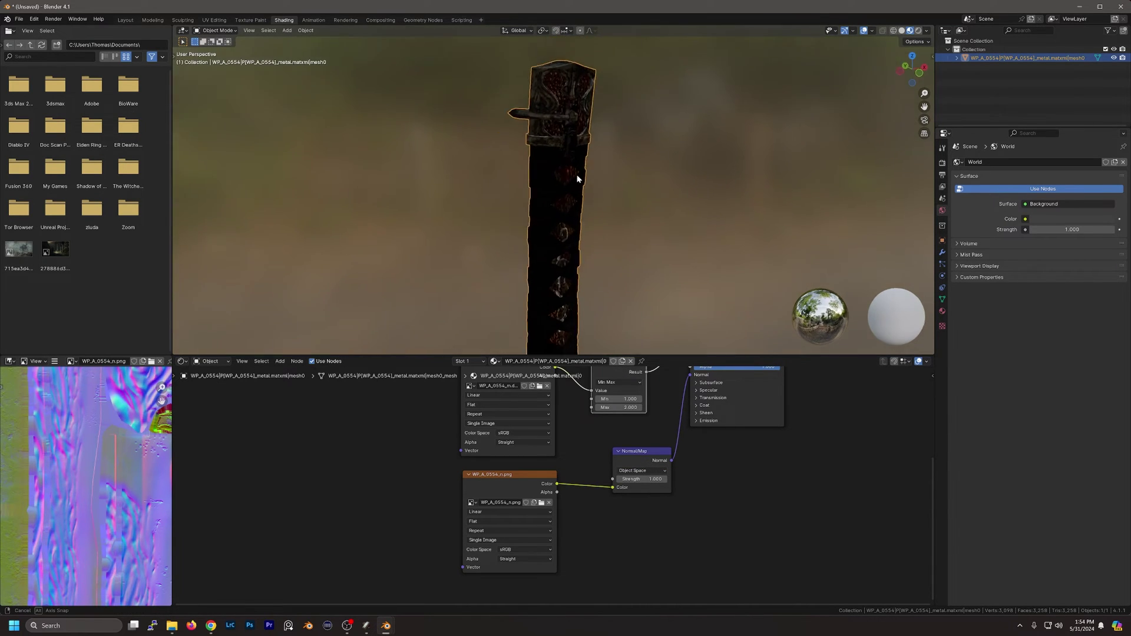
pyautogui.moveTo(577, 178)
pyautogui.mouseDown(button='middle')
pyautogui.moveTo(547, 169)
pyautogui.moveTo(702, 166)
pyautogui.moveTo(563, 165)
pyautogui.moveTo(576, 172)
pyautogui.mouseUp(button='middle')
# Try another strength on the Normal Map node and inspect the sword's handle and guard from several angles.
pyautogui.doubleClick(642, 479)
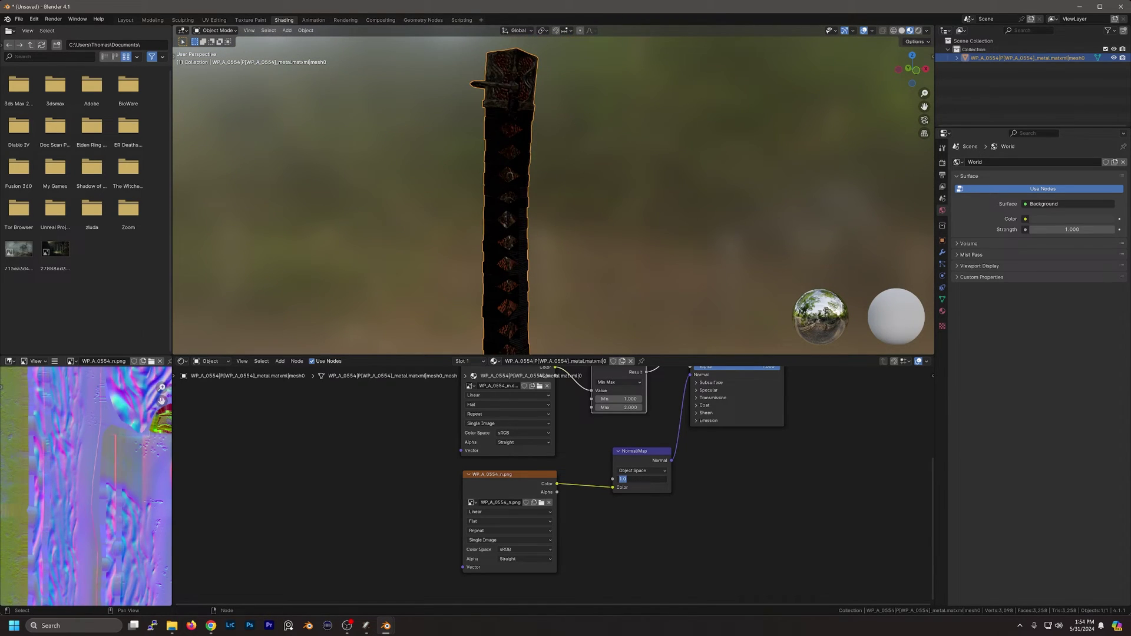
pyautogui.press('Return')
pyautogui.moveTo(565, 265); pyautogui.dragTo(675, 166, button='middle')
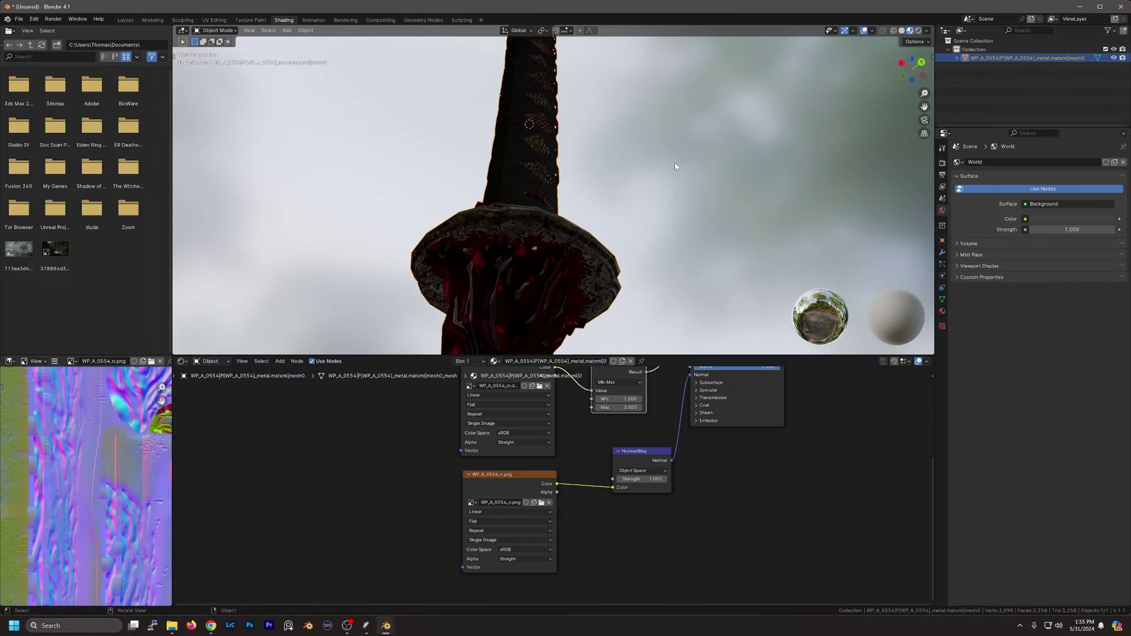
pyautogui.click(632, 480)
pyautogui.press('Return')
pyautogui.moveTo(664, 273); pyautogui.dragTo(576, 331, button='middle')
pyautogui.scroll(4, 583, 290)
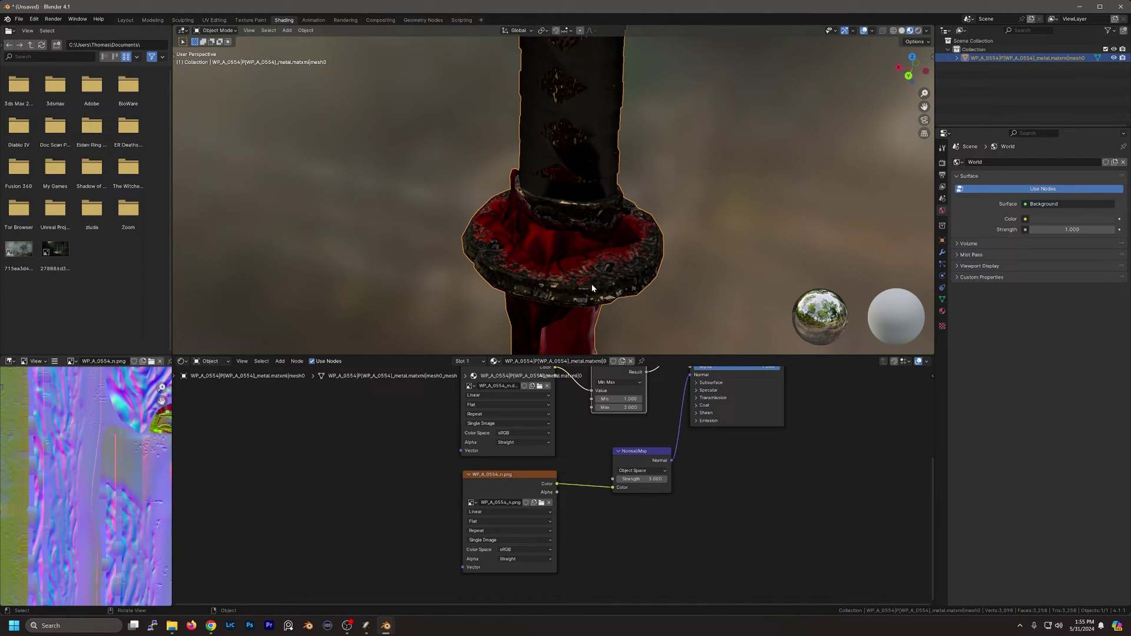
# Set the Normal Map node's strength to 3 and check the result on the sword.
pyautogui.doubleClick(641, 479)
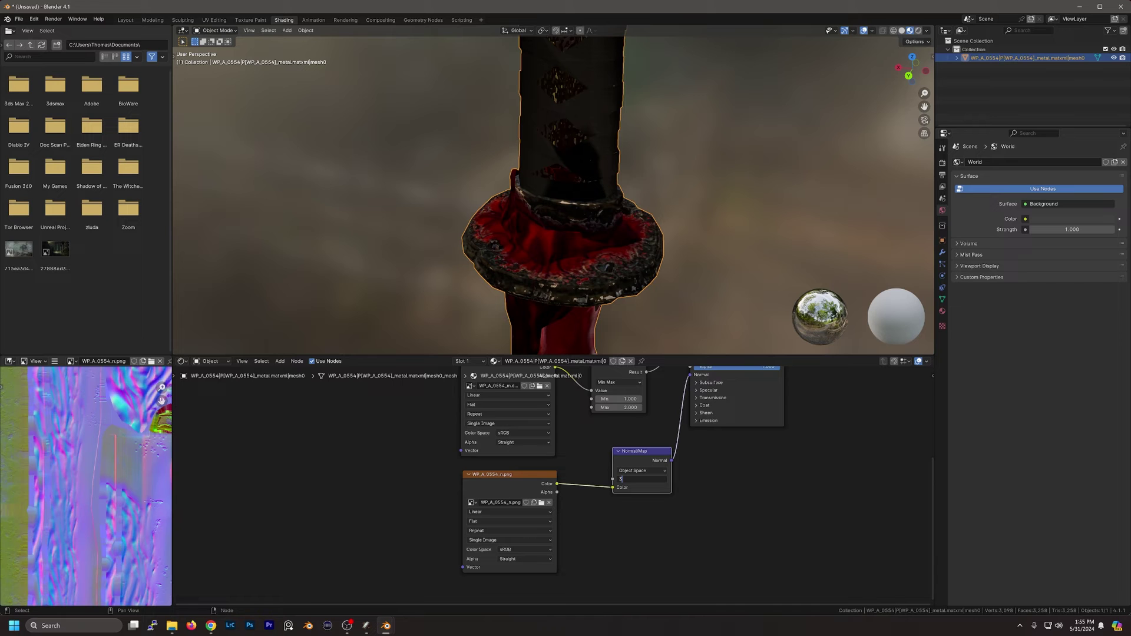
pyautogui.press('Return')
pyautogui.moveTo(593, 259); pyautogui.dragTo(588, 202, button='middle')
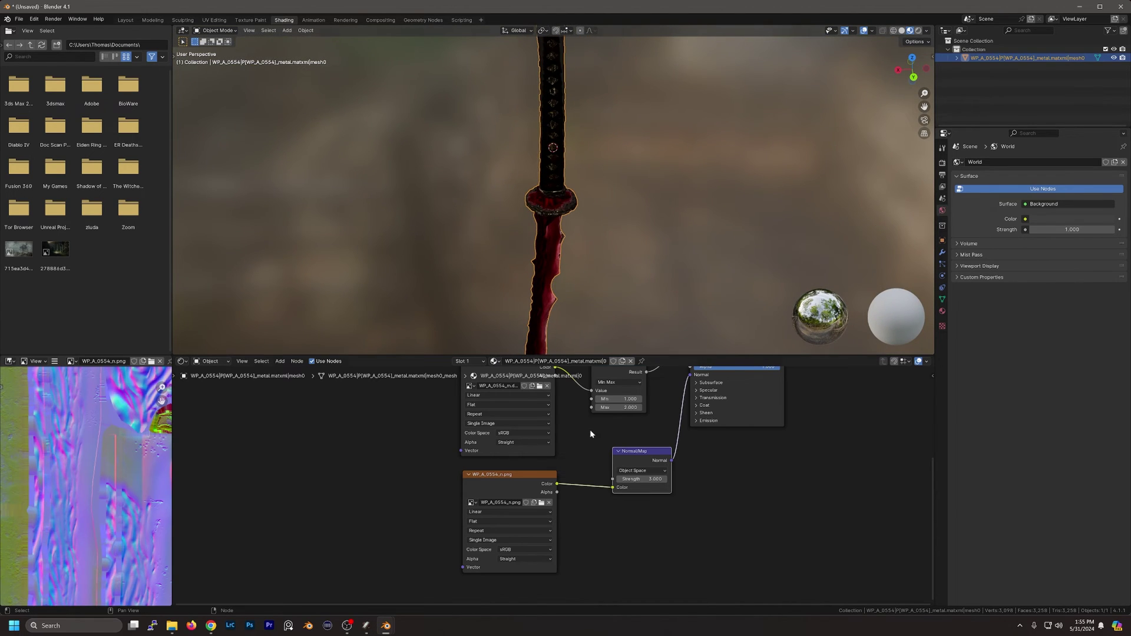
# Raise the Clamp node slightly between the WP_A_0554_m.dds texture and the Principled BSDF, and view the sword from above.
pyautogui.moveTo(585, 450); pyautogui.dragTo(552, 539, button='middle')
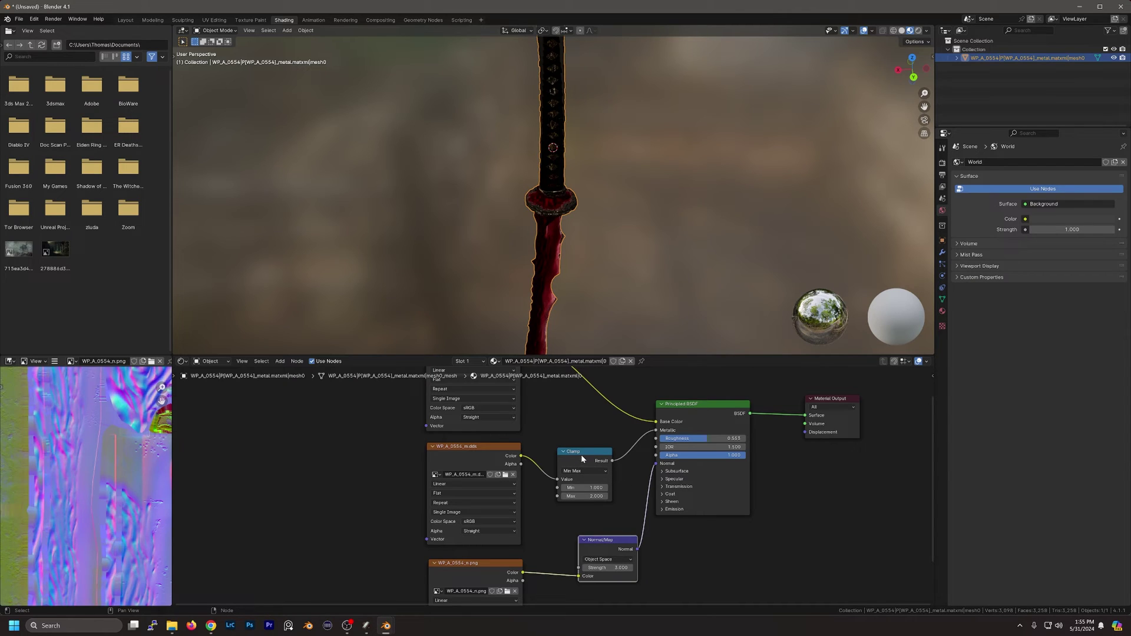
pyautogui.moveTo(582, 458); pyautogui.dragTo(581, 452)
pyautogui.moveTo(586, 184); pyautogui.dragTo(553, 258, button='middle')
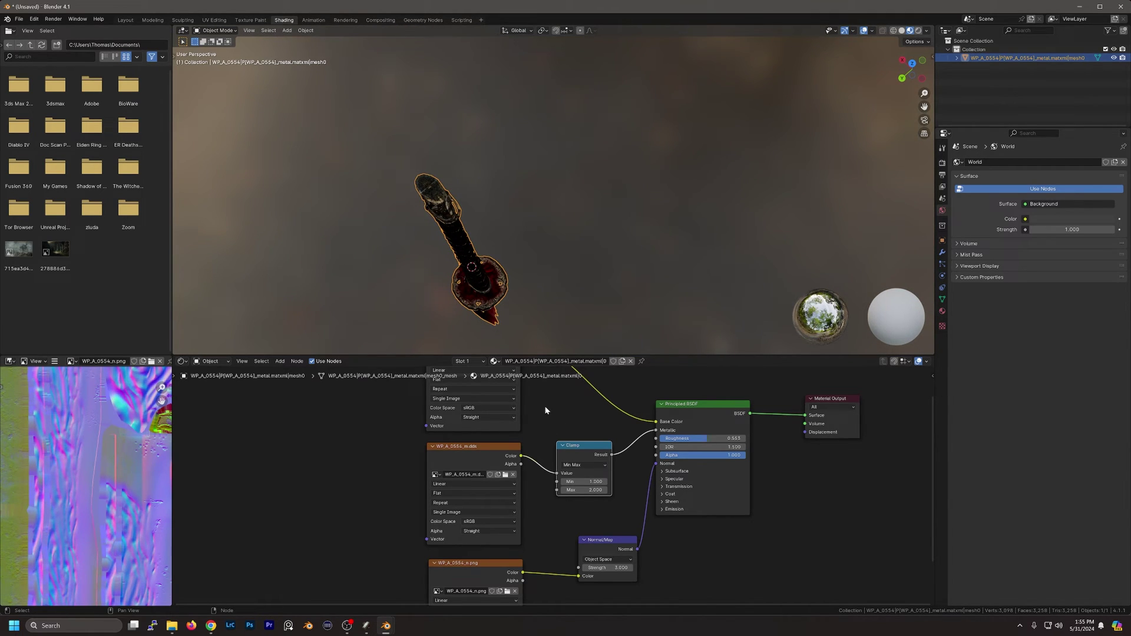
# Review the node layout and preview the WP_A_0554_a.png, WP_A_0554_m.dds and WP_A_0554_n.png textures one by one.
pyautogui.scroll(-3, 546, 411)
pyautogui.moveTo(548, 407); pyautogui.dragTo(596, 443, button='middle')
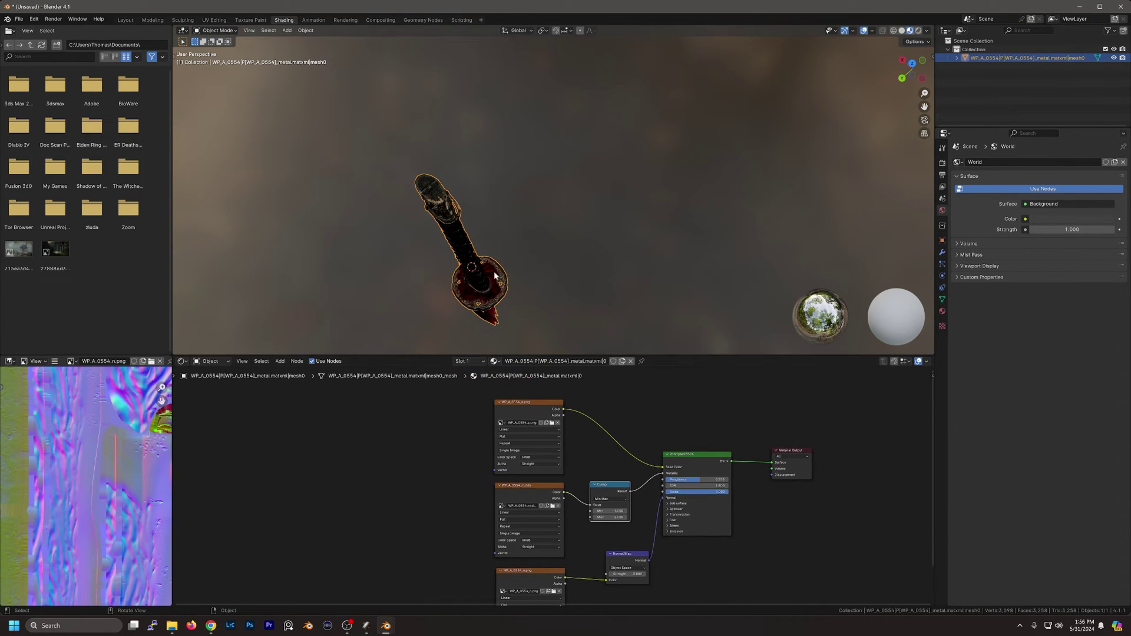
pyautogui.moveTo(493, 270); pyautogui.dragTo(492, 231, button='middle')
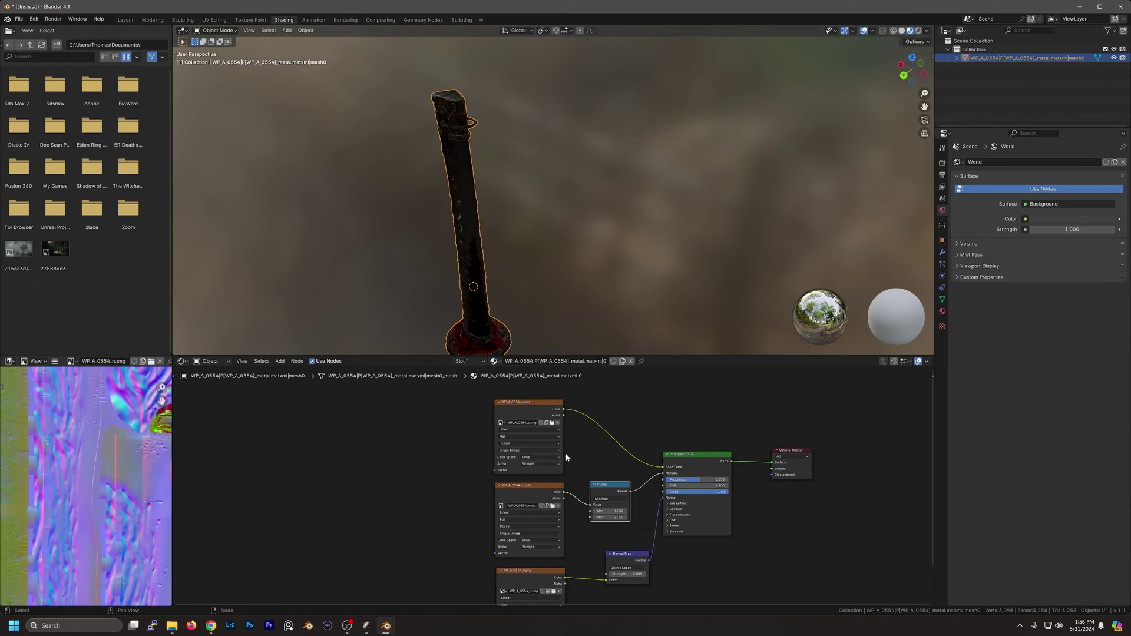
pyautogui.moveTo(566, 457); pyautogui.dragTo(545, 441, button='middle')
pyautogui.scroll(-1, 667, 545)
pyautogui.moveTo(666, 546); pyautogui.dragTo(694, 539, button='middle')
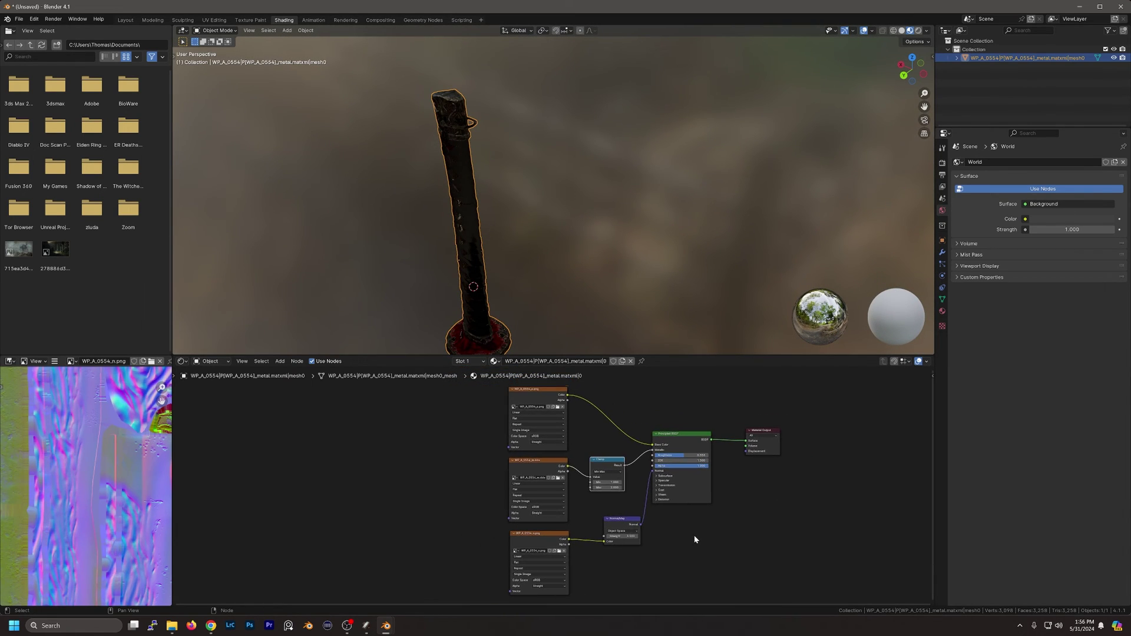
pyautogui.click(541, 393)
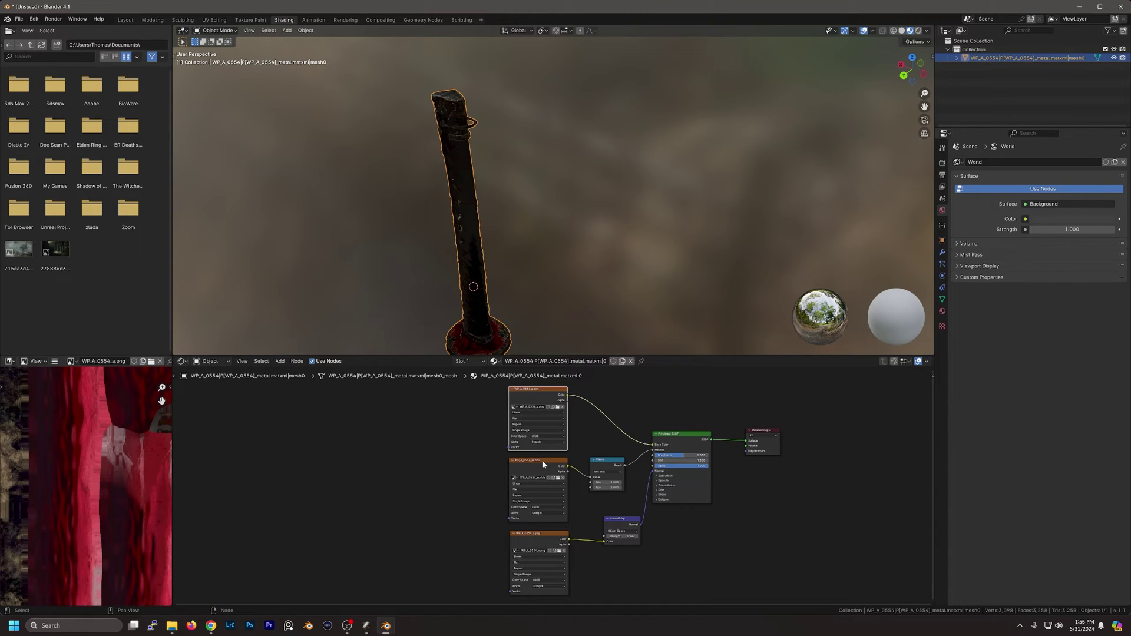
pyautogui.click(542, 461)
pyautogui.moveTo(106, 400); pyautogui.dragTo(110, 442, button='middle')
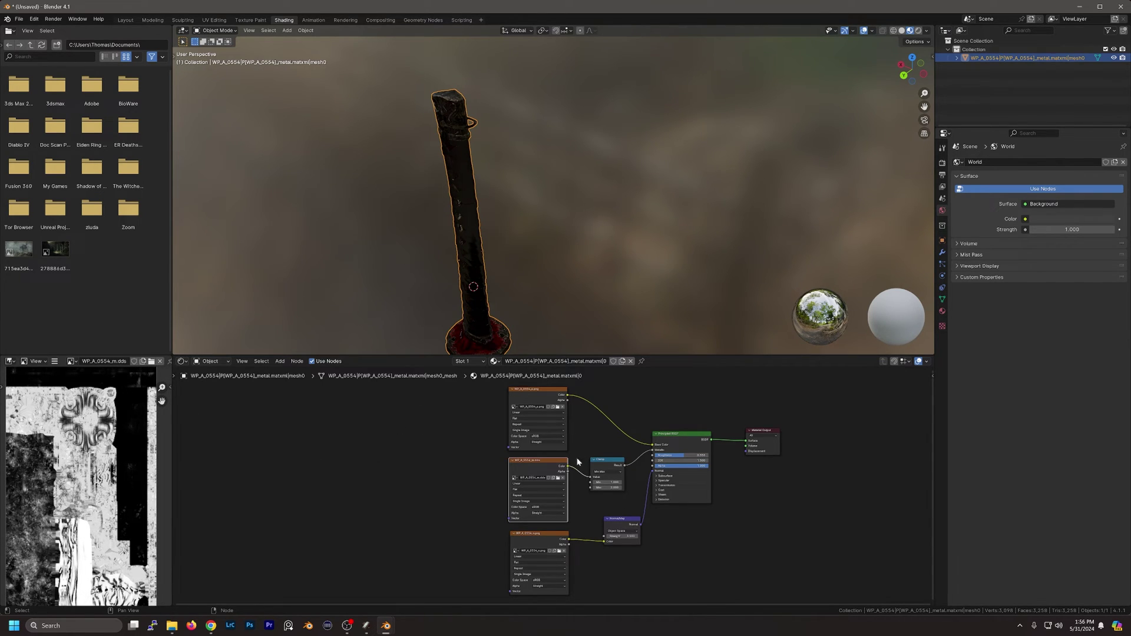
pyautogui.click(541, 536)
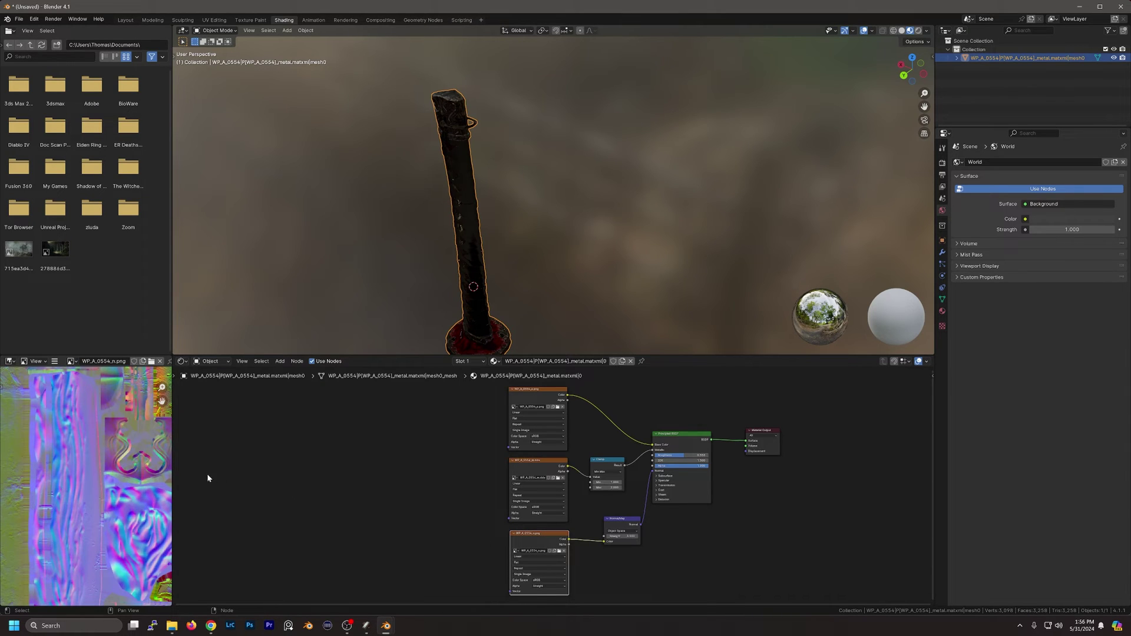
pyautogui.moveTo(89, 483)
pyautogui.mouseDown(button='middle')
pyautogui.moveTo(97, 471)
pyautogui.moveTo(80, 498)
pyautogui.mouseUp(button='middle')
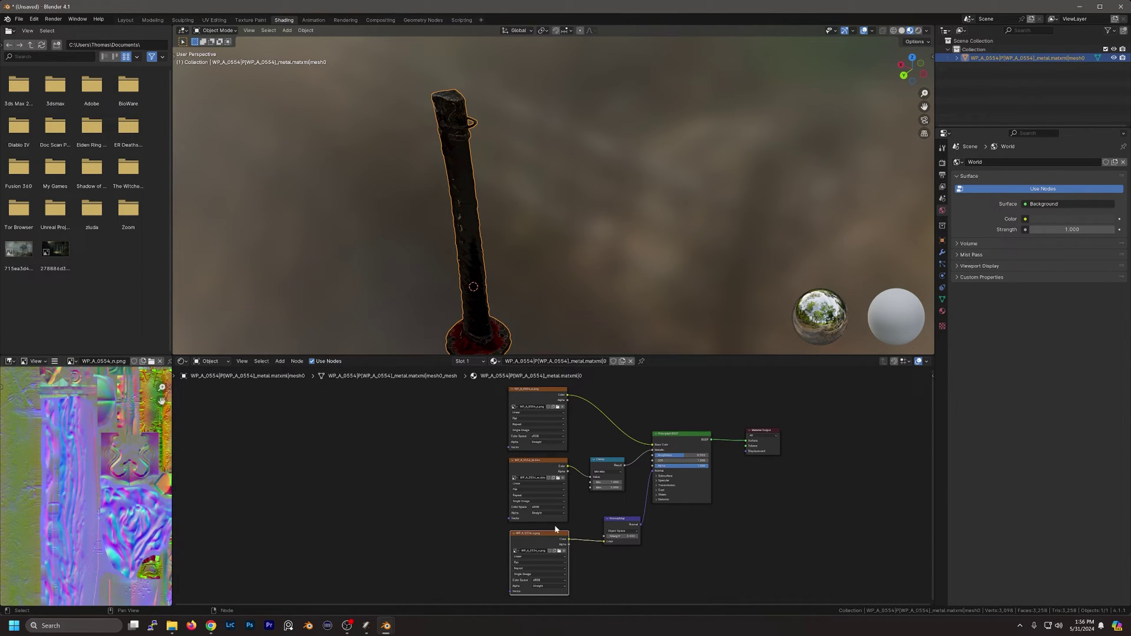
# Tidy the node graph by slightly repositioning the WP_A_0554_n.png texture, Normal Map and Clamp nodes.
pyautogui.moveTo(545, 535); pyautogui.dragTo(540, 537)
pyautogui.moveTo(623, 520); pyautogui.dragTo(608, 520)
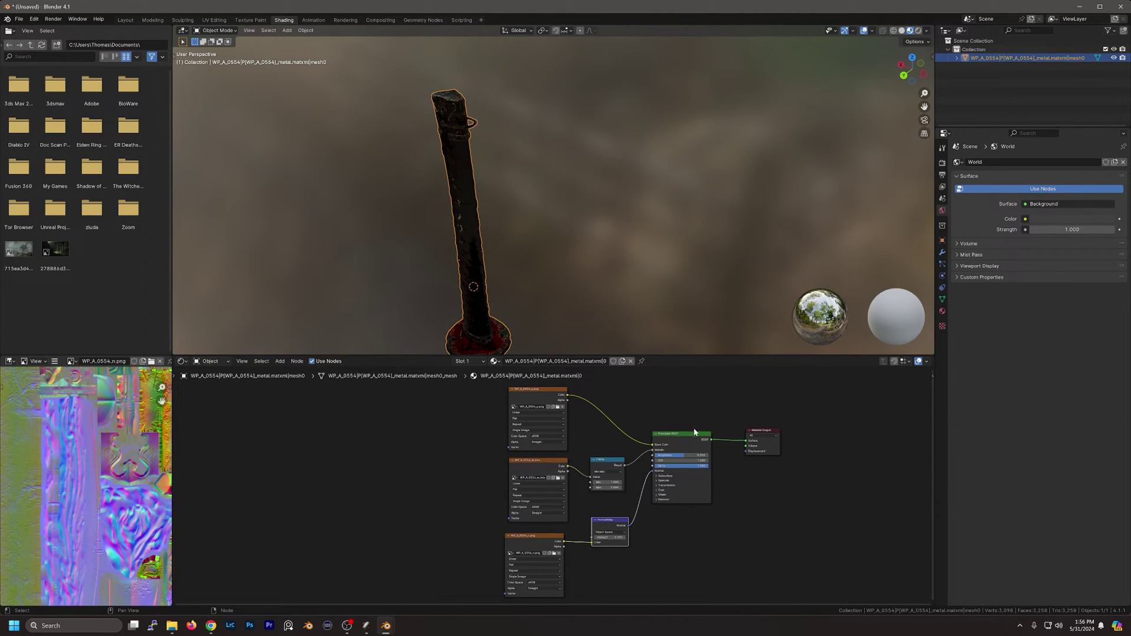
pyautogui.click(535, 461)
pyautogui.moveTo(609, 460); pyautogui.dragTo(608, 456)
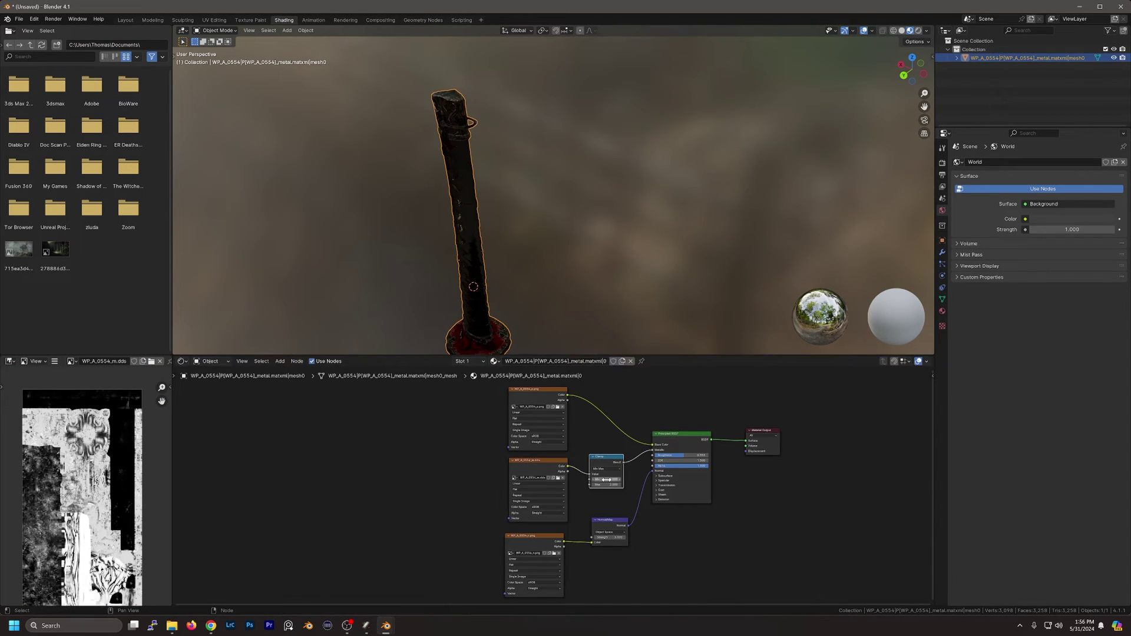
# Examine the Clamp node's settings and inspect the sword's handle from several angles and distances.
pyautogui.scroll(2, 606, 479)
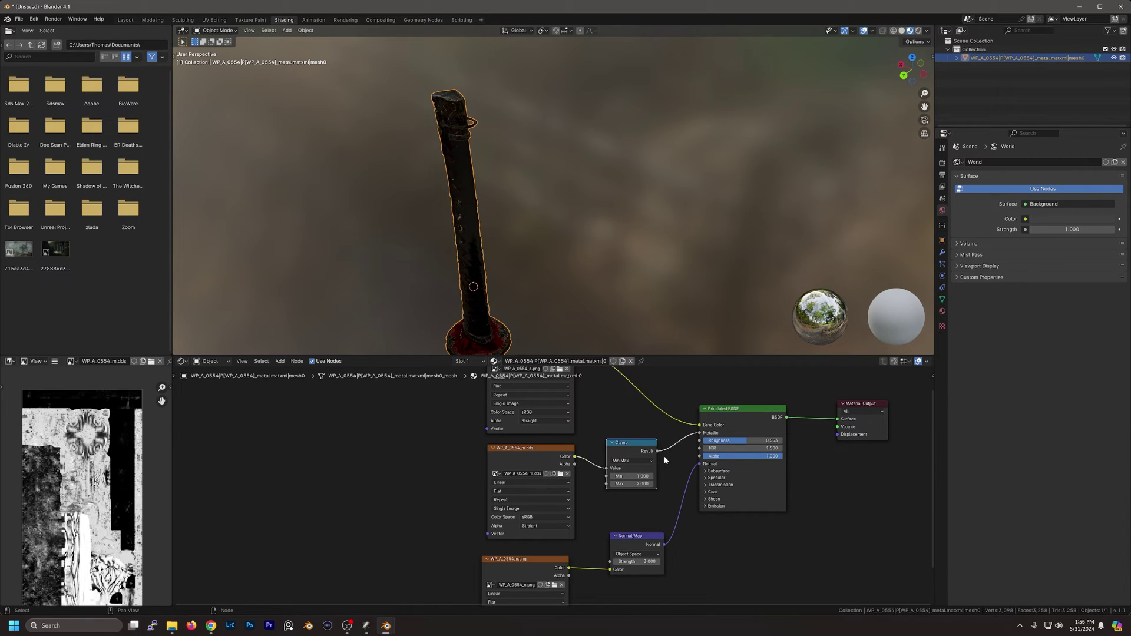
pyautogui.click(648, 461)
pyautogui.scroll(-2, 616, 416)
pyautogui.moveTo(616, 416); pyautogui.dragTo(527, 219, button='middle')
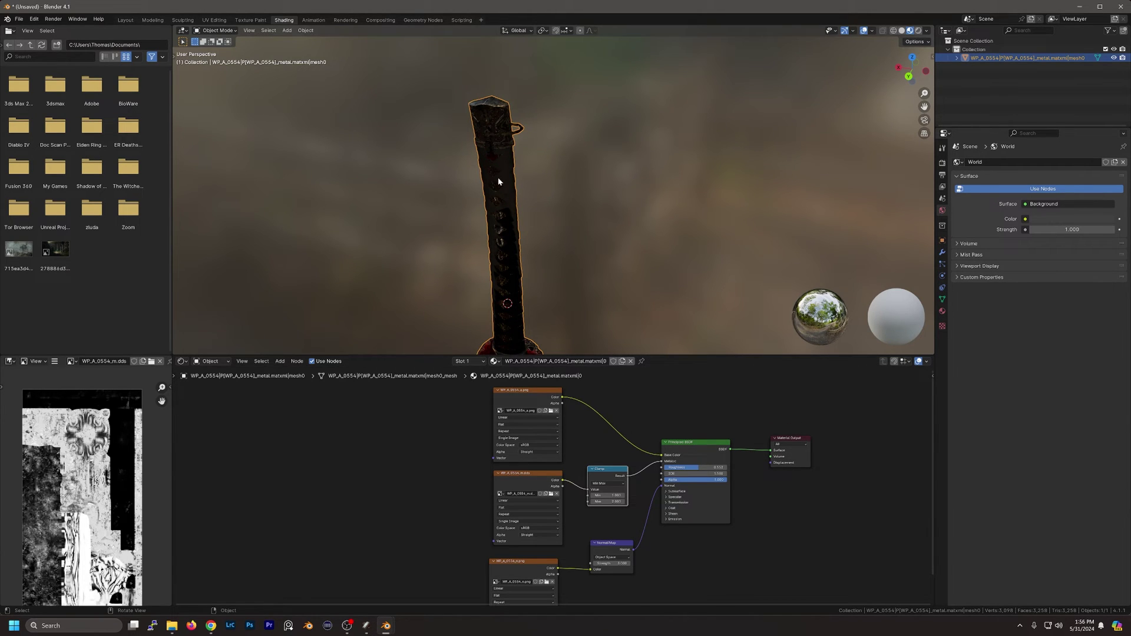
pyautogui.scroll(-3, 498, 178)
pyautogui.moveTo(511, 225)
pyautogui.mouseDown(button='middle')
pyautogui.moveTo(530, 182)
pyautogui.moveTo(546, 178)
pyautogui.moveTo(500, 227)
pyautogui.moveTo(529, 225)
pyautogui.mouseUp(button='middle')
pyautogui.scroll(3, 550, 195)
# Switch to the Layout workspace and, in front view, rotate the sword about -80.4° around the global Y axis so it lies nearly horizontal.
pyautogui.click(126, 19)
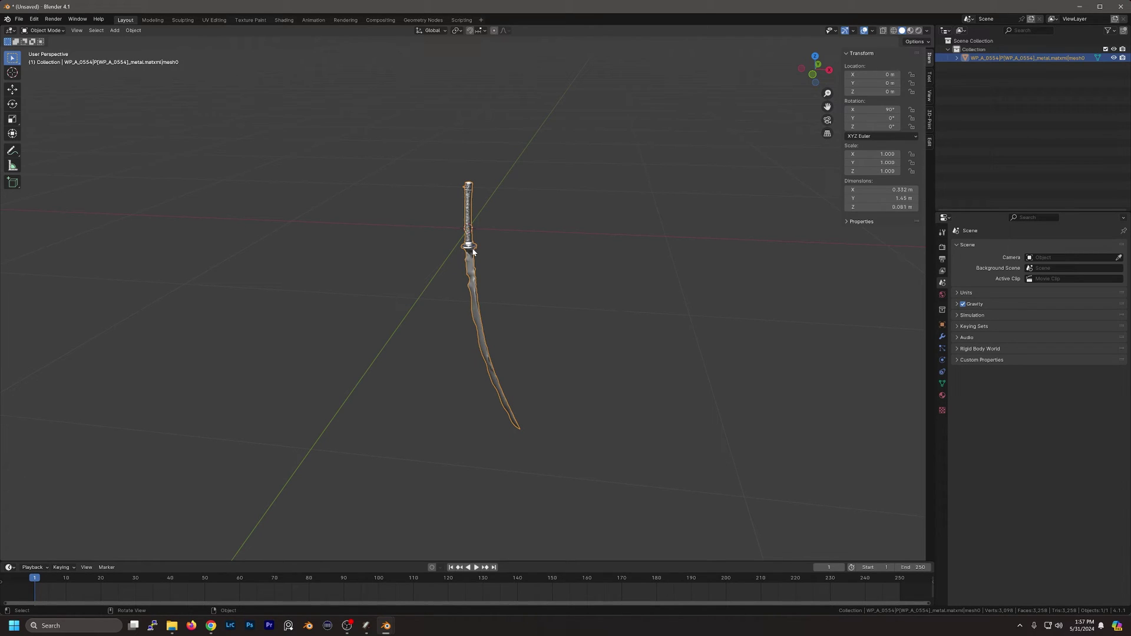
pyautogui.scroll(-2, 472, 252)
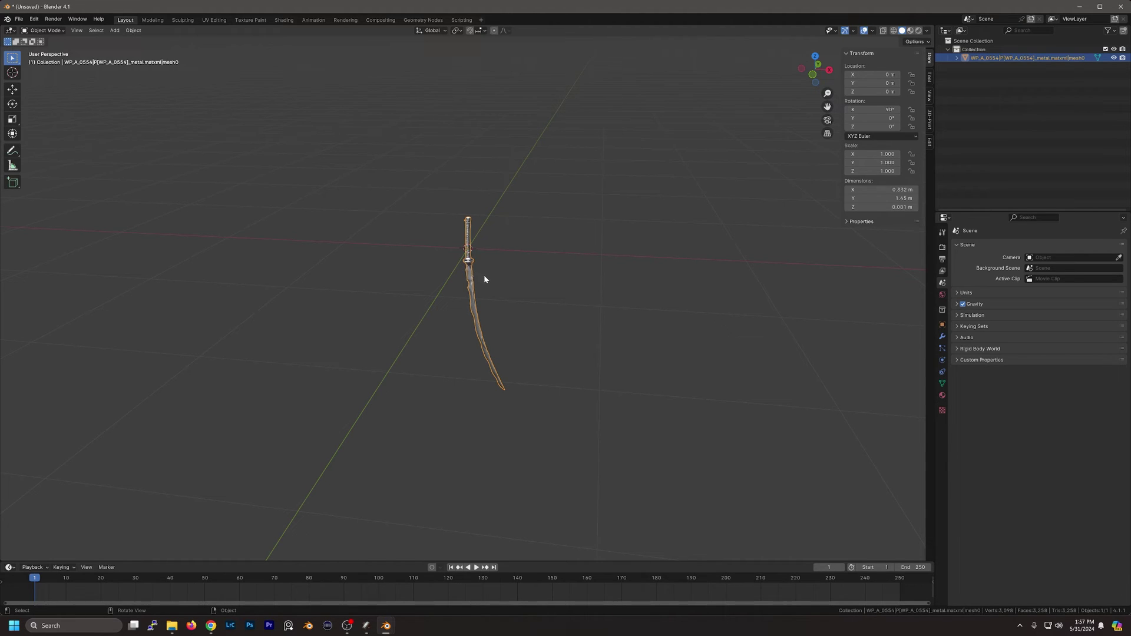
pyautogui.press('KP_1')
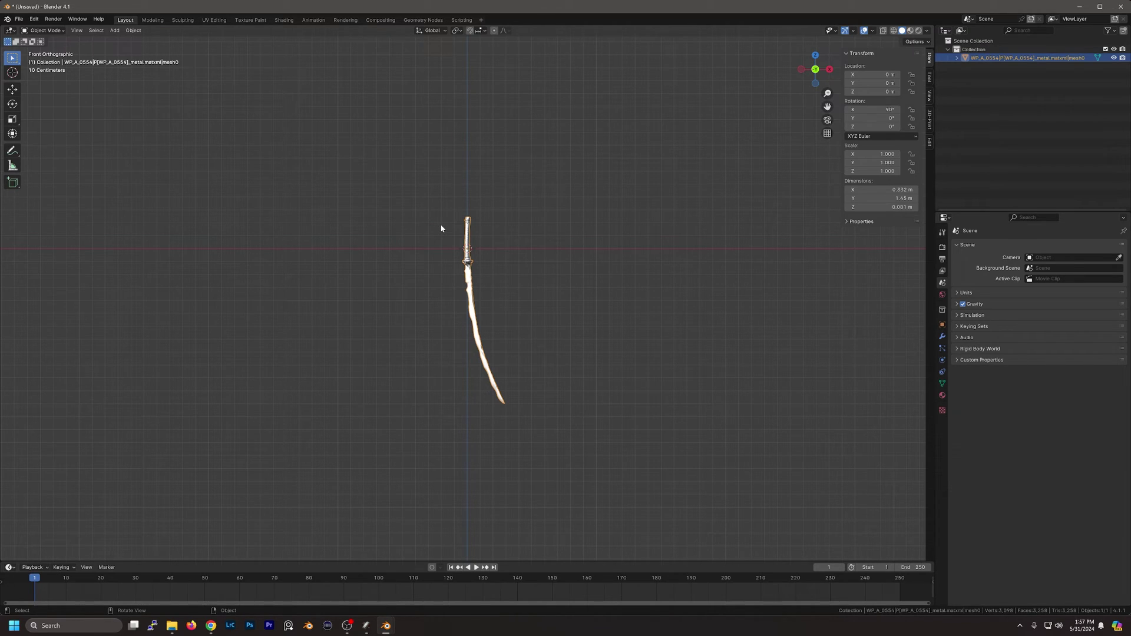
pyautogui.press('r')
pyautogui.press('x')
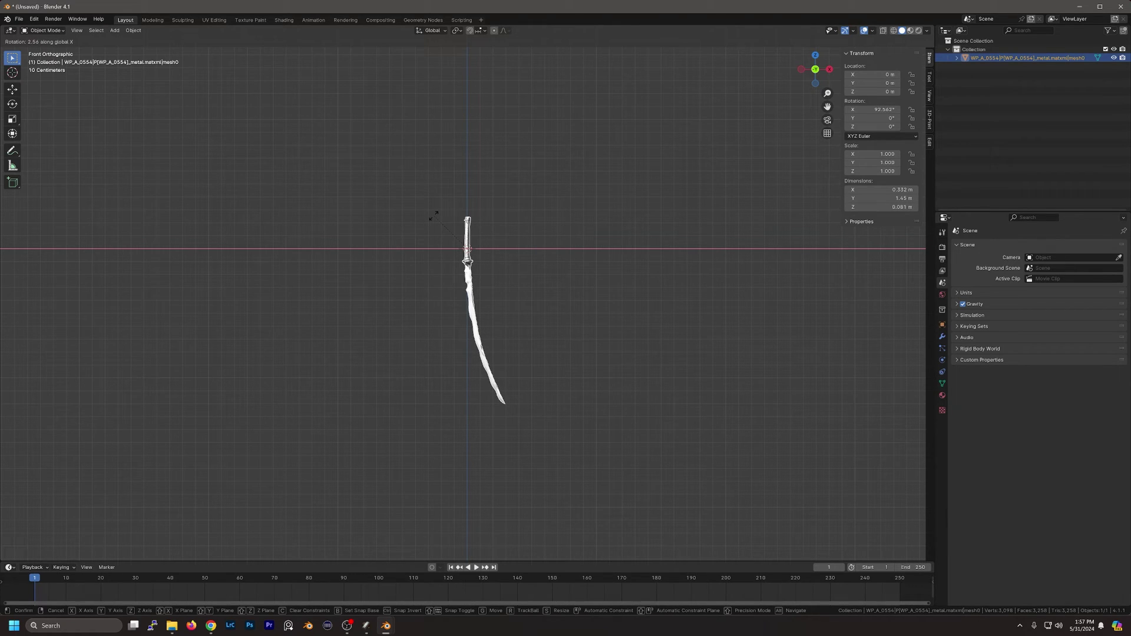
pyautogui.press('y')
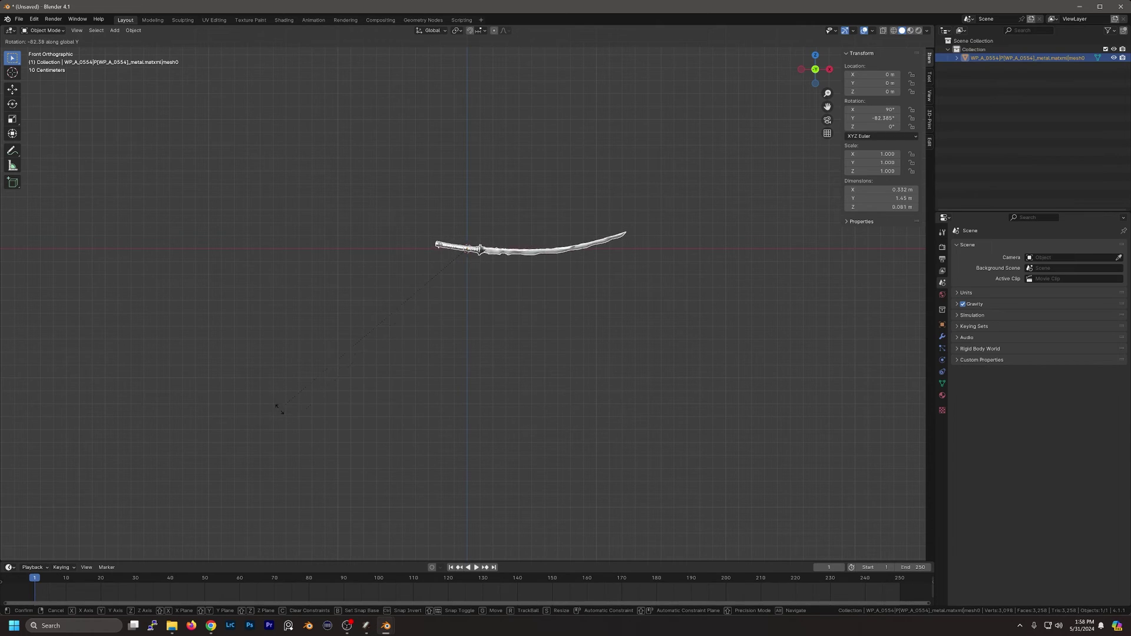
pyautogui.click(279, 403)
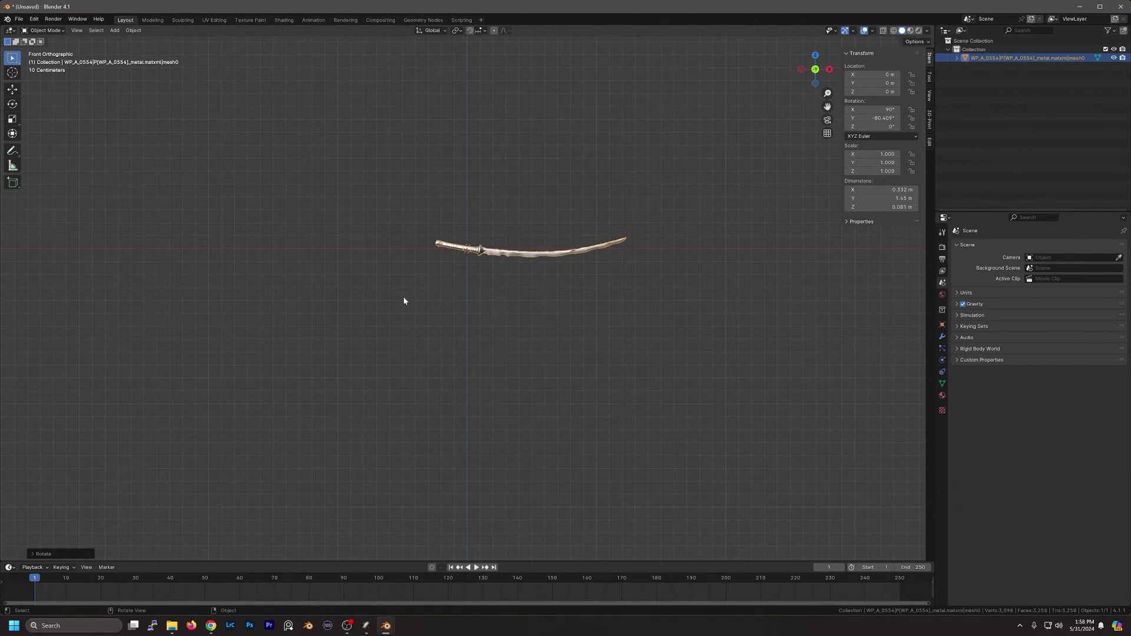
# Move the sword up about 0.63 m along Z and about -0.46 m along X to center it above the origin.
pyautogui.press('g')
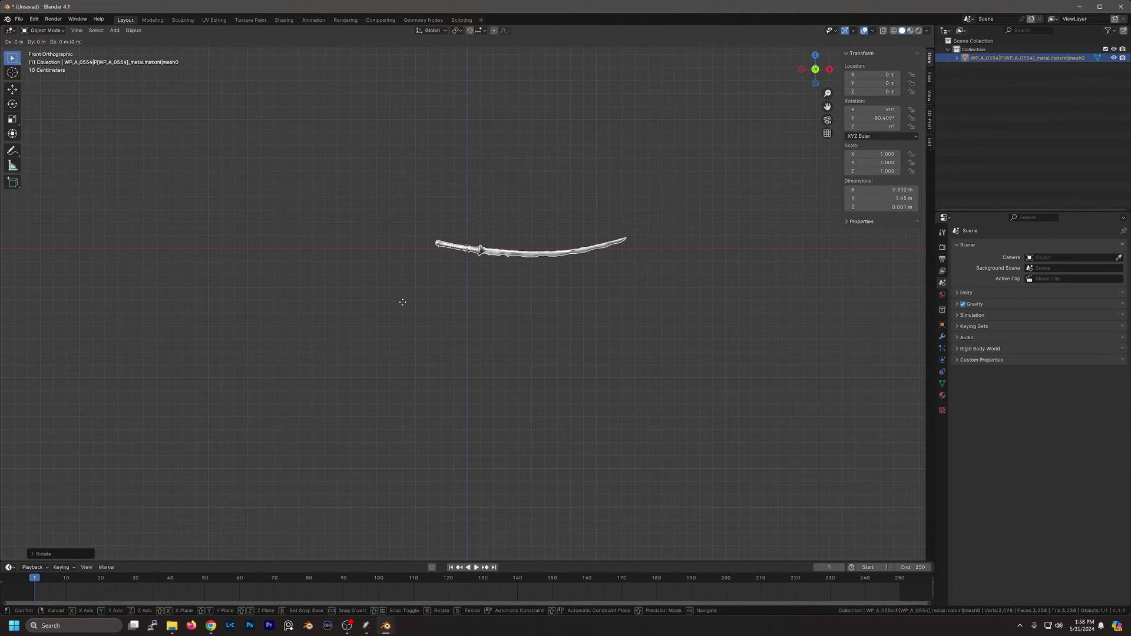
pyautogui.press('z')
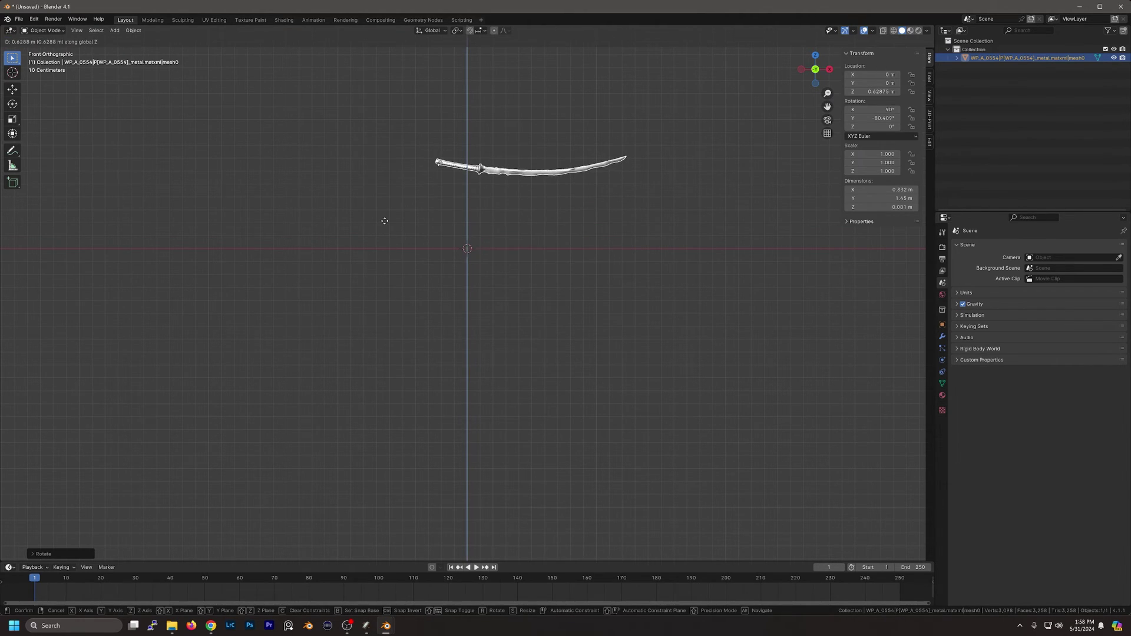
pyautogui.click(384, 221)
pyautogui.press('g')
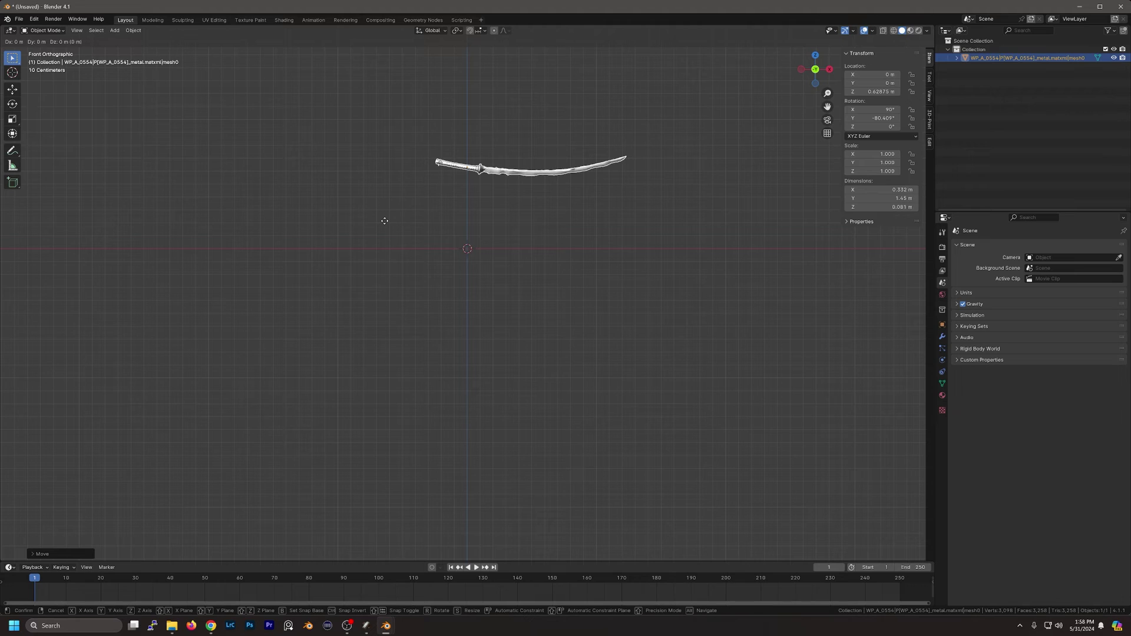
pyautogui.press('x')
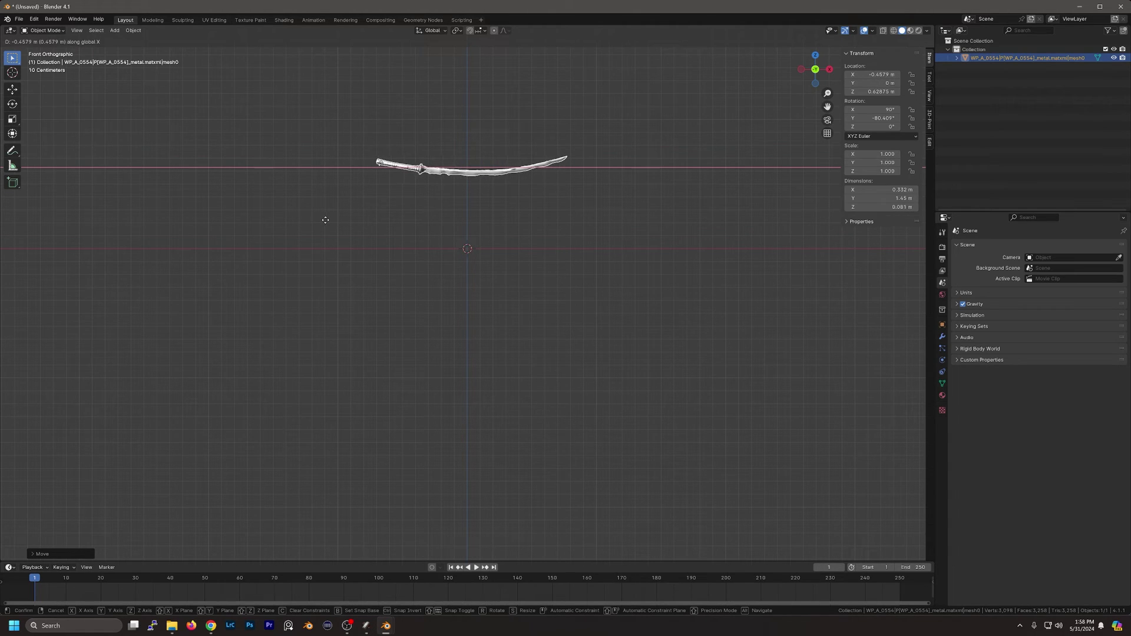
pyautogui.click(325, 220)
# Add a mesh plane at the world origin beneath the sword and expand its creation settings.
pyautogui.moveTo(390, 282); pyautogui.dragTo(323, 340, button='middle')
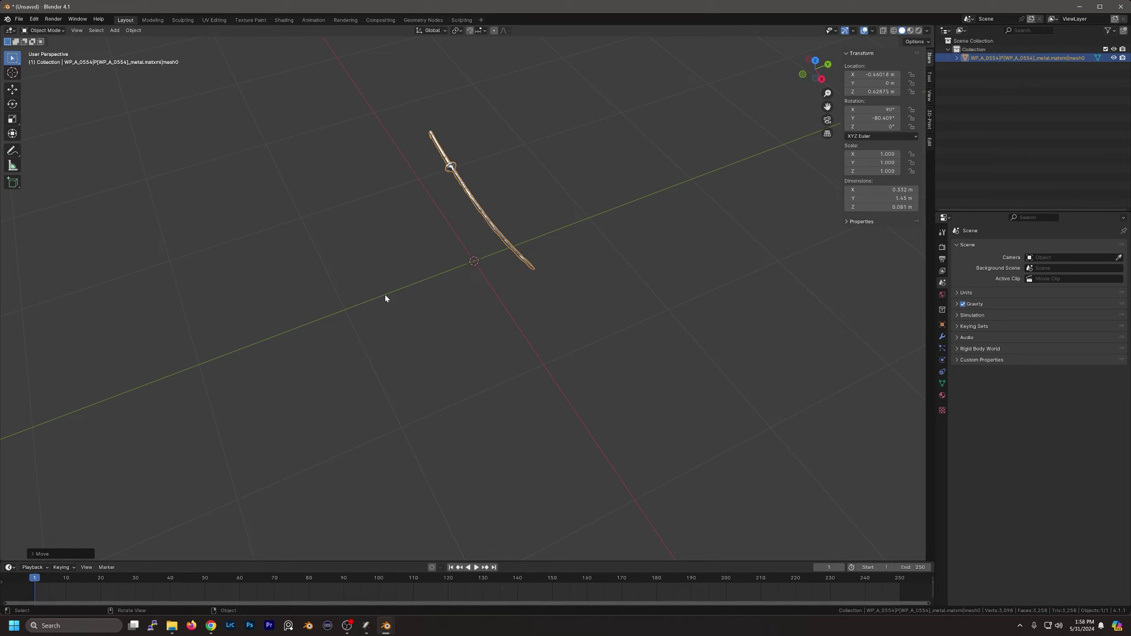
pyautogui.hotkey('shift', 'a')
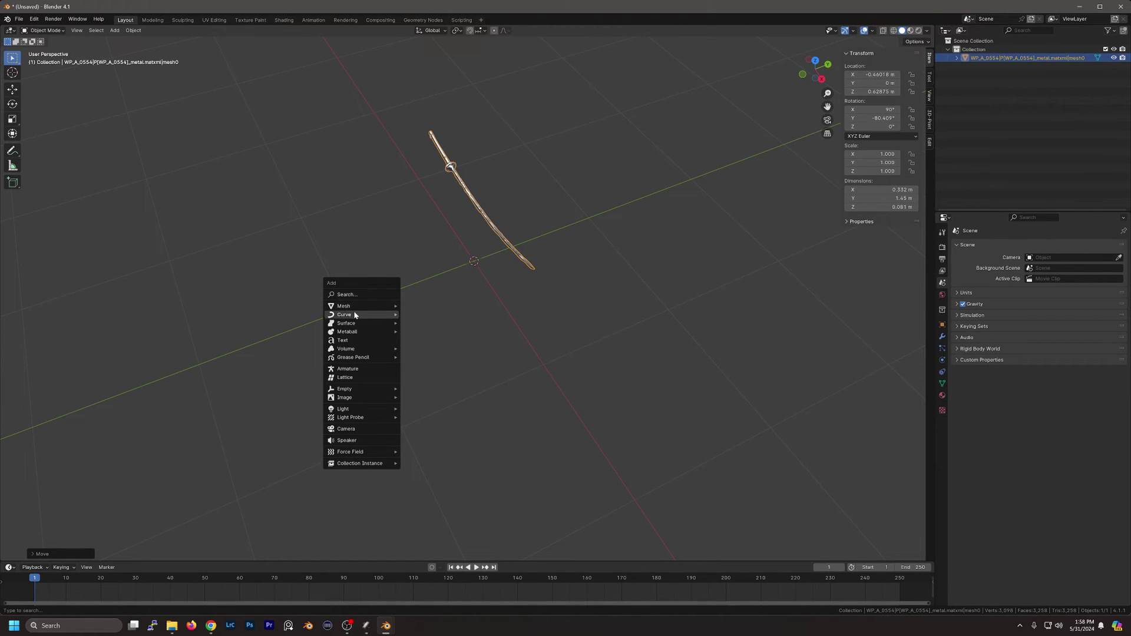
pyautogui.moveTo(358, 304)
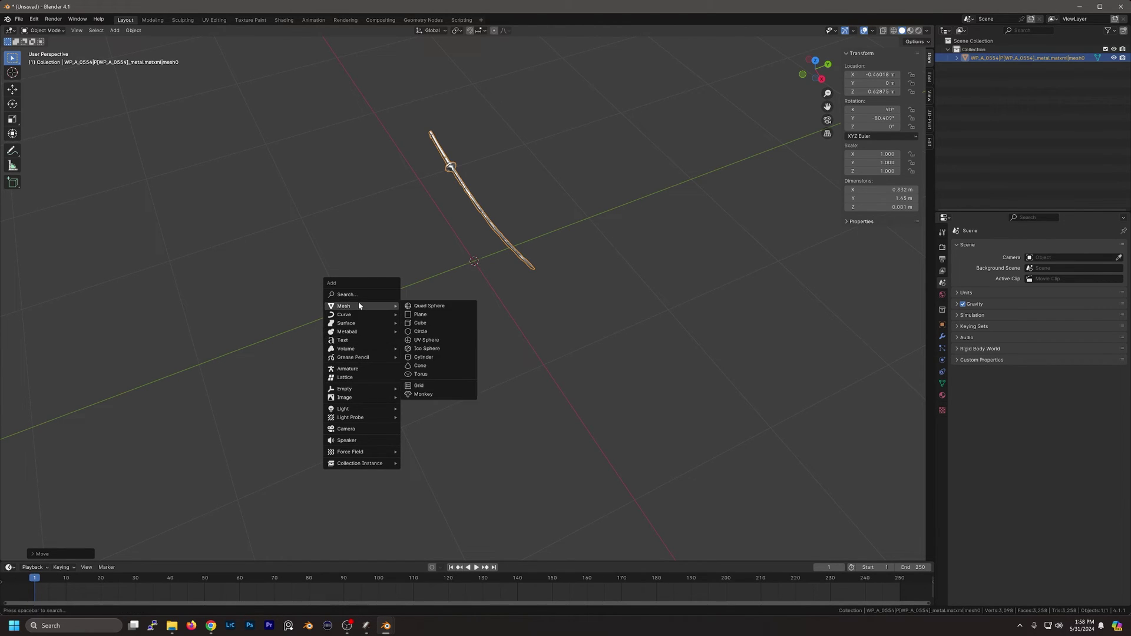
pyautogui.click(425, 314)
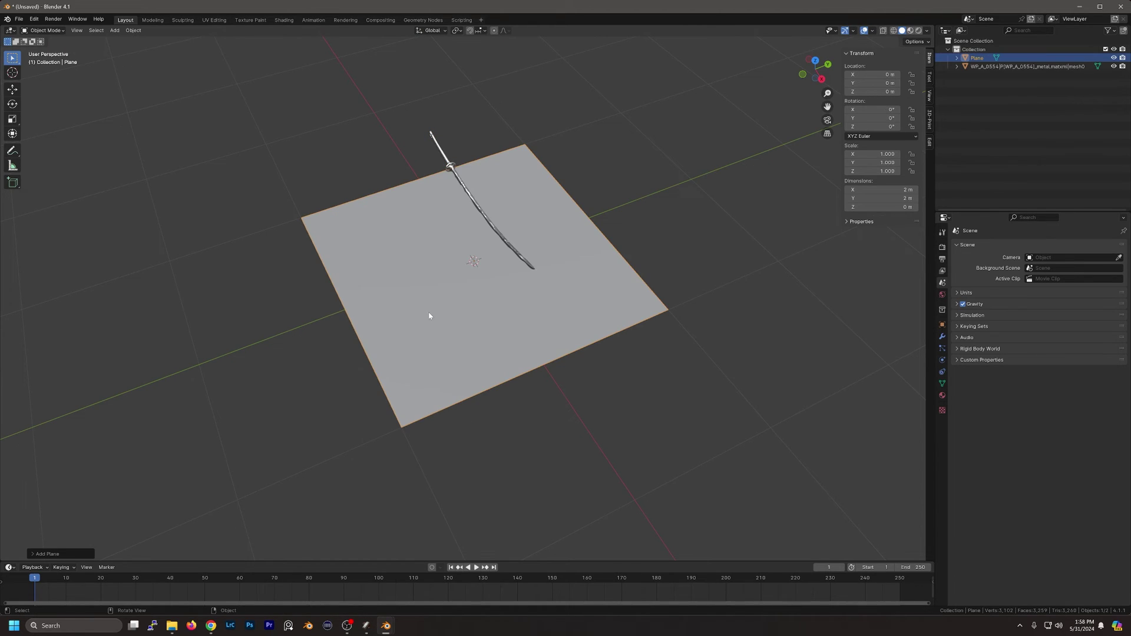
pyautogui.click(40, 554)
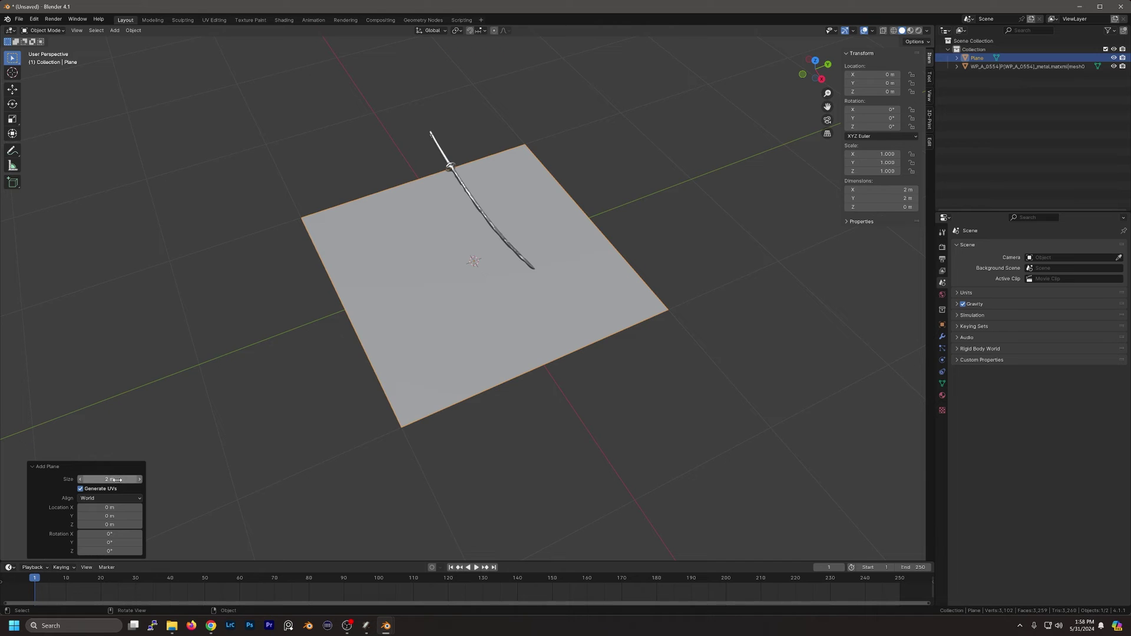
pyautogui.moveTo(295, 386); pyautogui.dragTo(246, 453, button='middle')
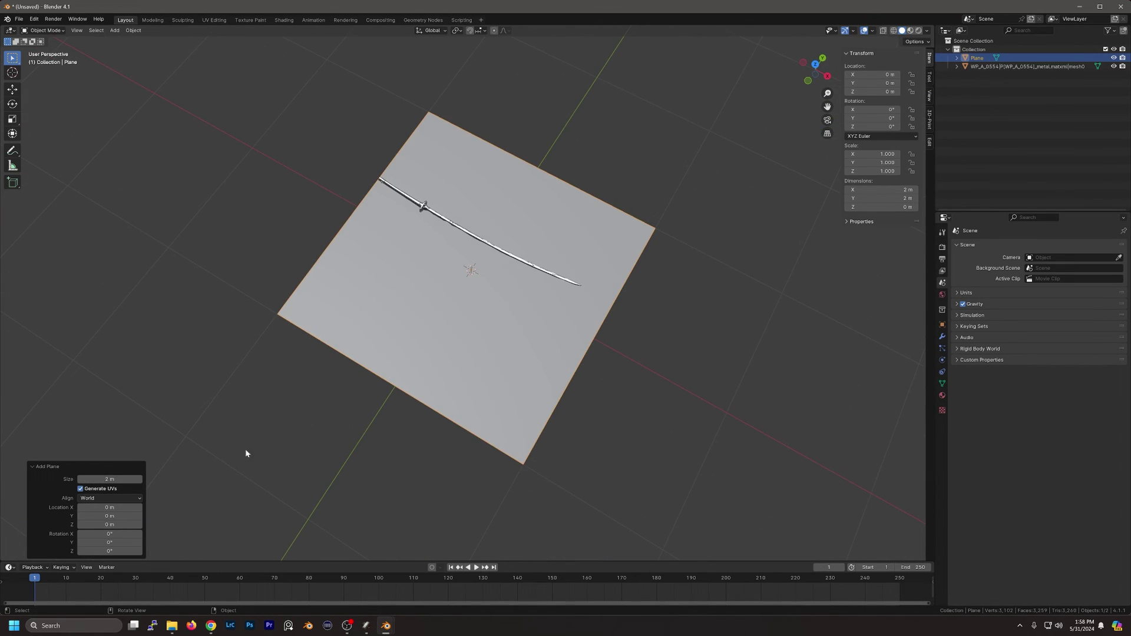
# Try a size of 6 m for the new plane.
pyautogui.click(125, 480)
pyautogui.write('6')
pyautogui.press('Return')
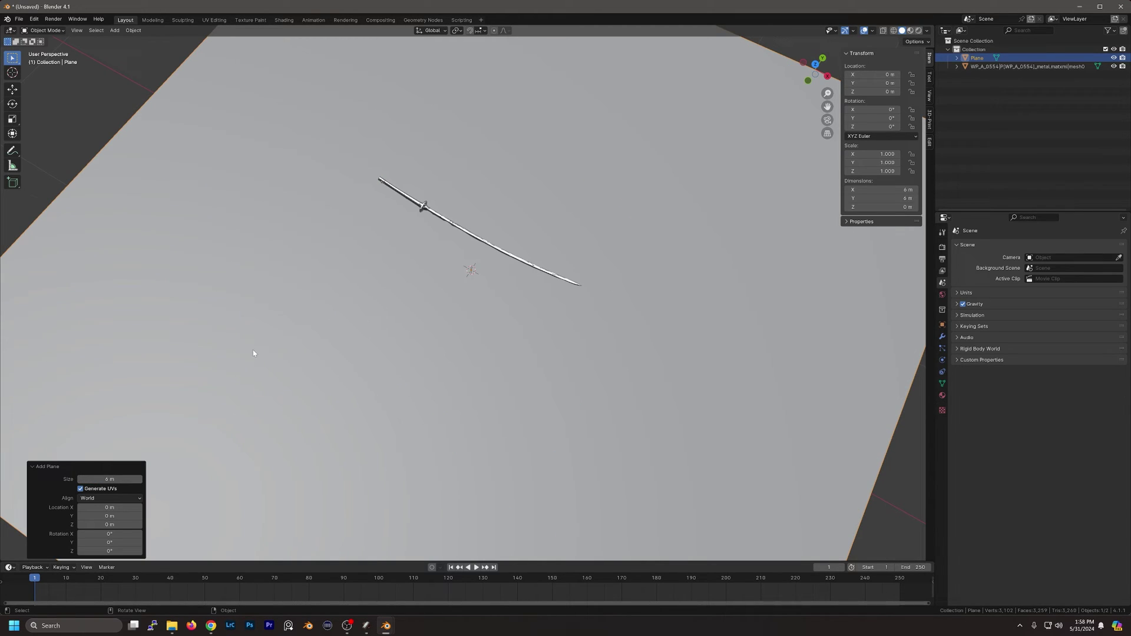
# Set the new plane's size to 3 m.
pyautogui.click(124, 480)
pyautogui.write('3')
pyautogui.press('Return')
# Extrude the plane's +Y edge up along Z about 1.87 m to form a back wall.
pyautogui.moveTo(428, 362); pyautogui.dragTo(650, 225, button='middle')
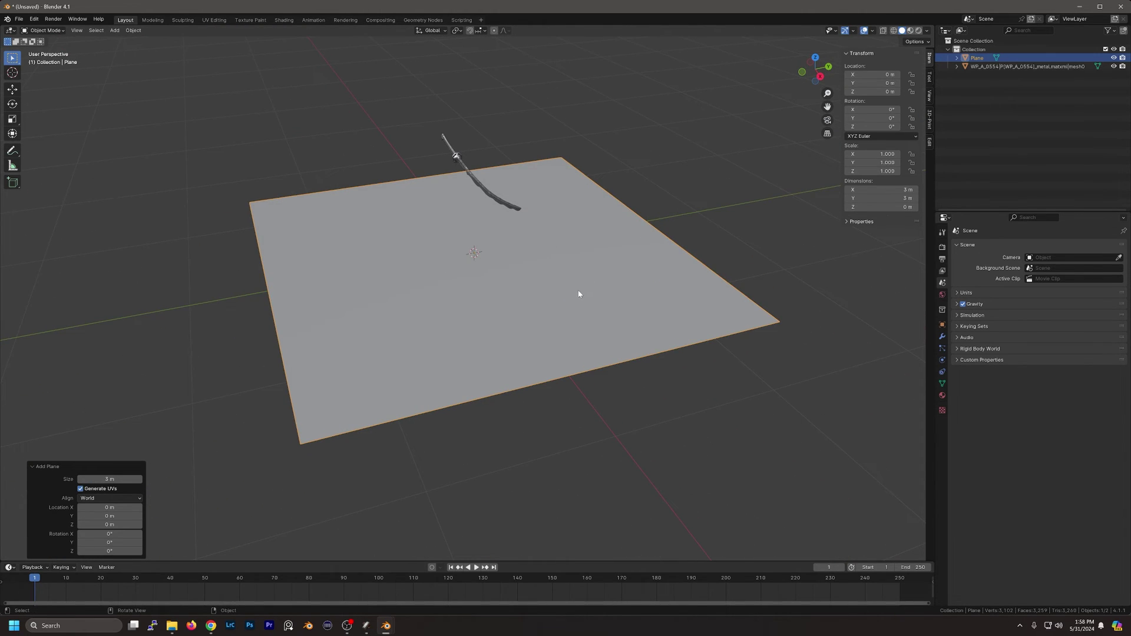
pyautogui.click(474, 334)
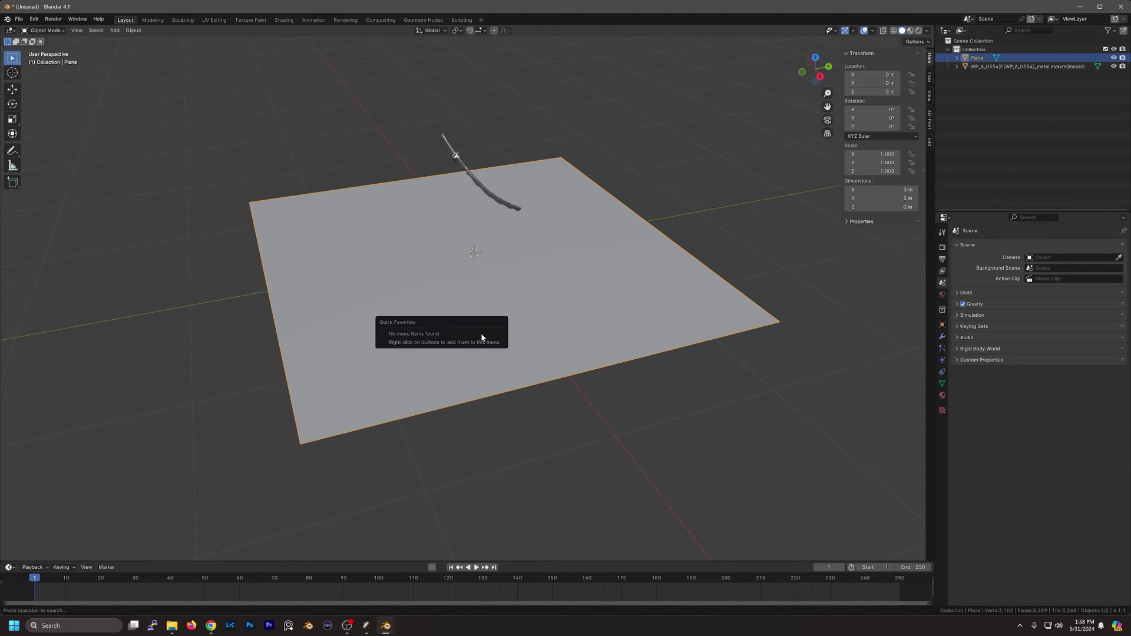
pyautogui.press('Tab')
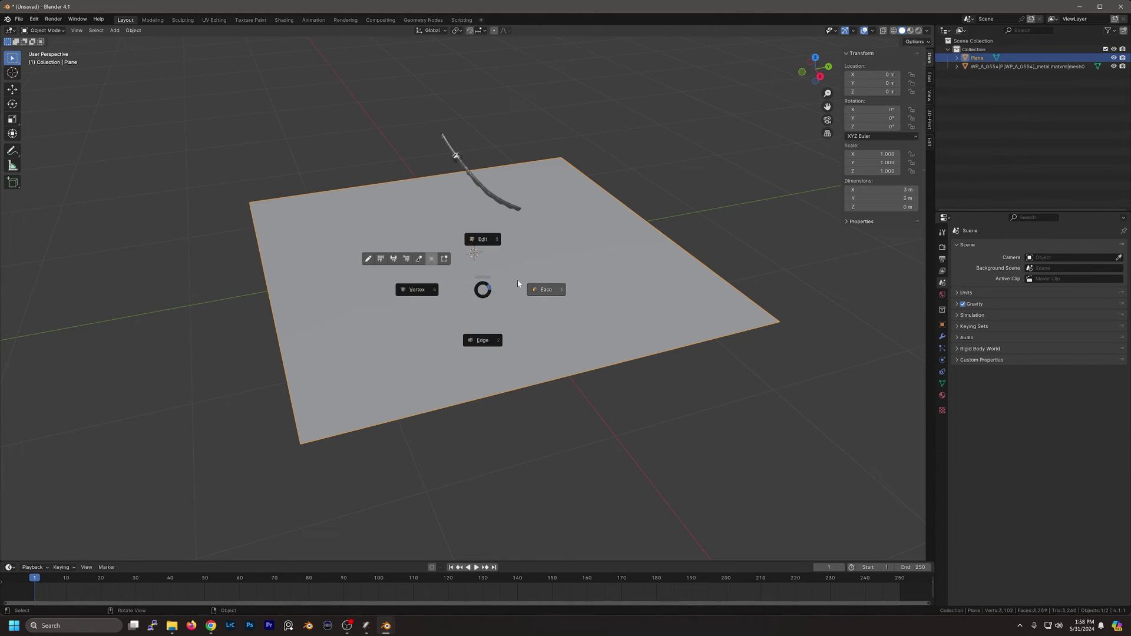
pyautogui.click(476, 341)
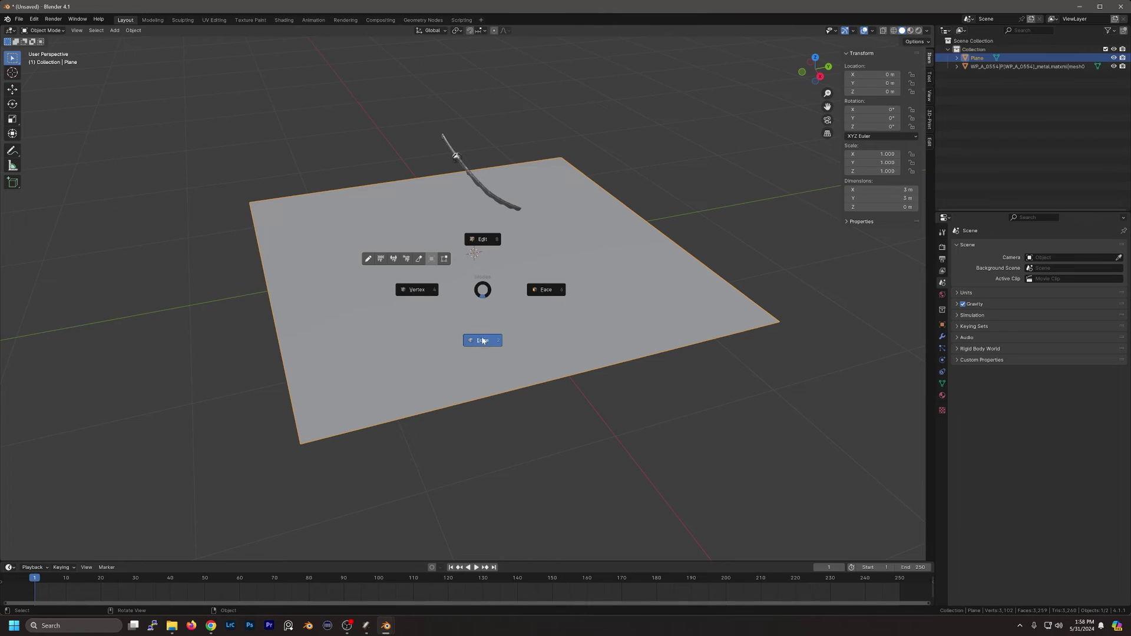
pyautogui.click(670, 236)
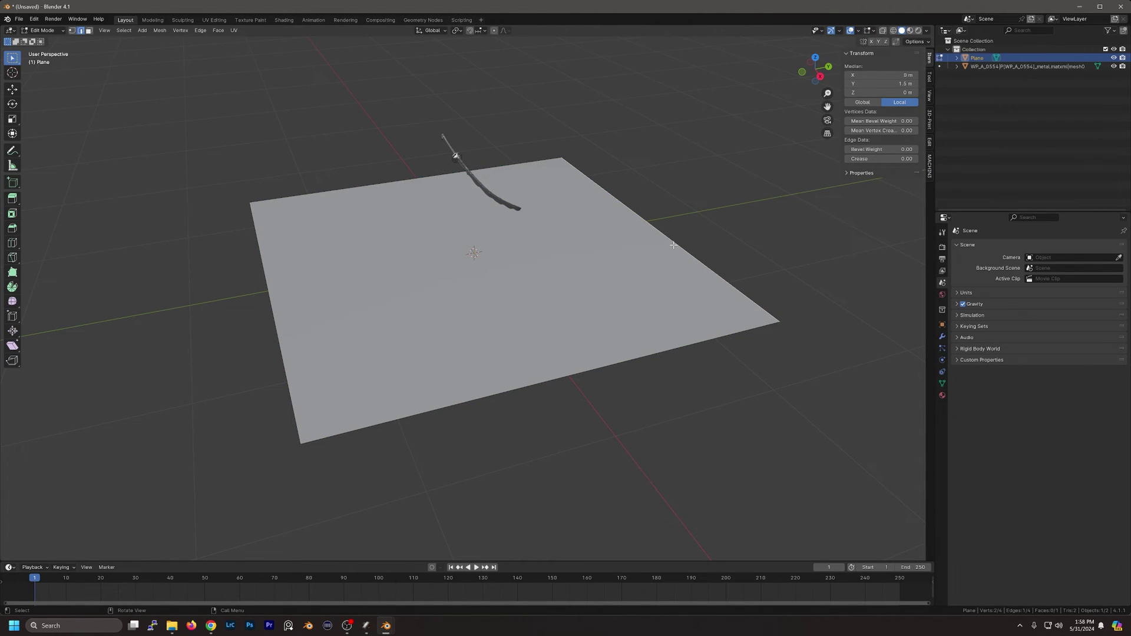
pyautogui.press('e')
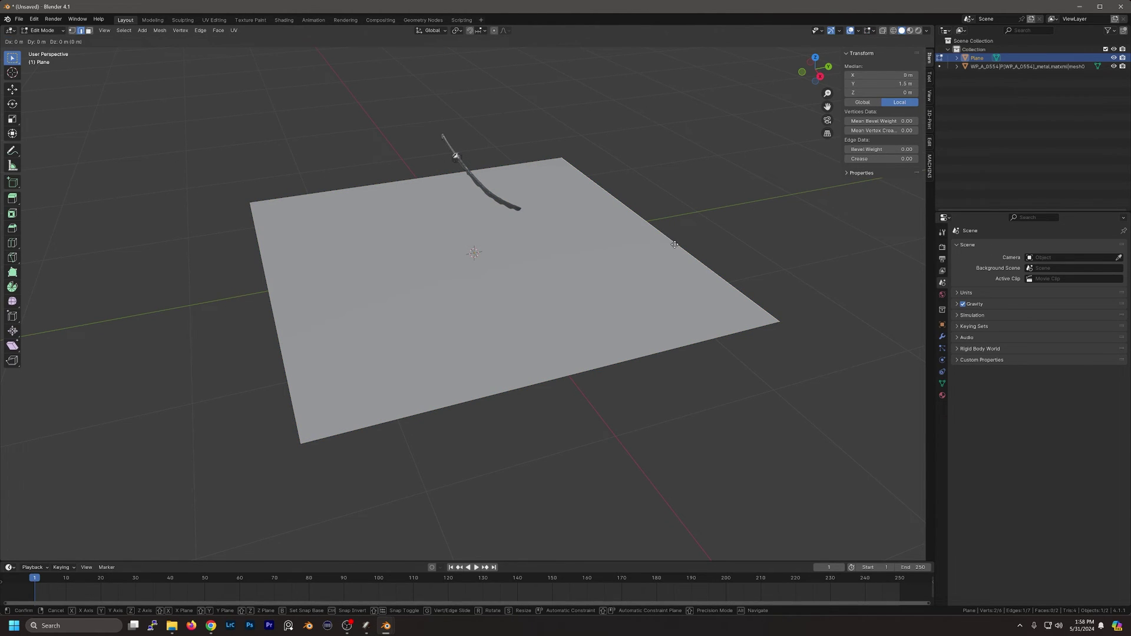
pyautogui.press('z')
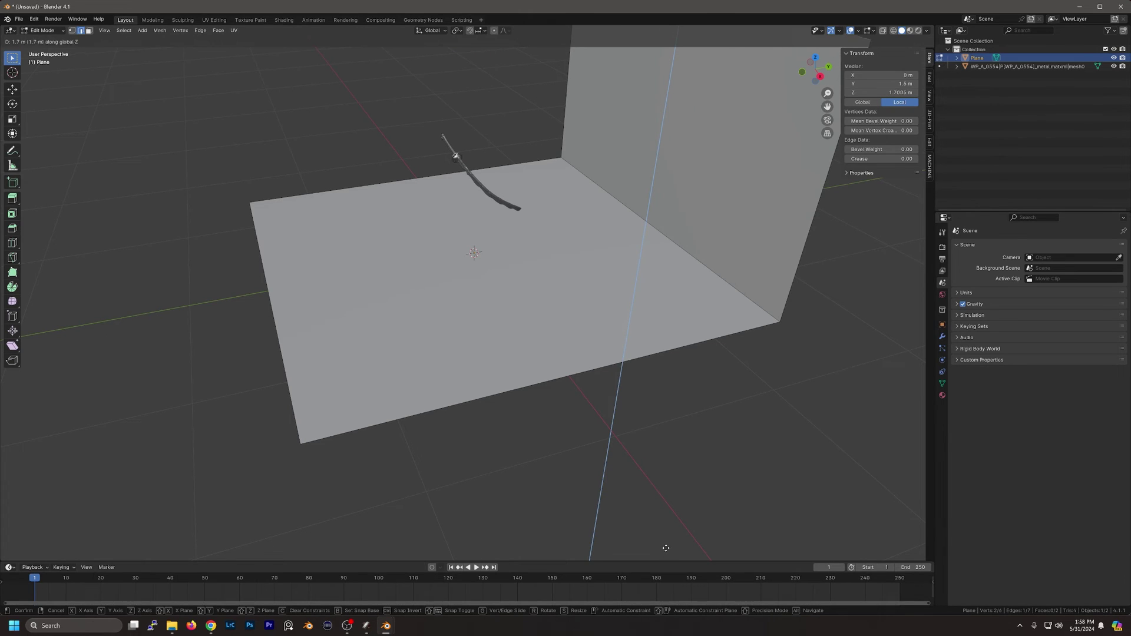
pyautogui.click(663, 522)
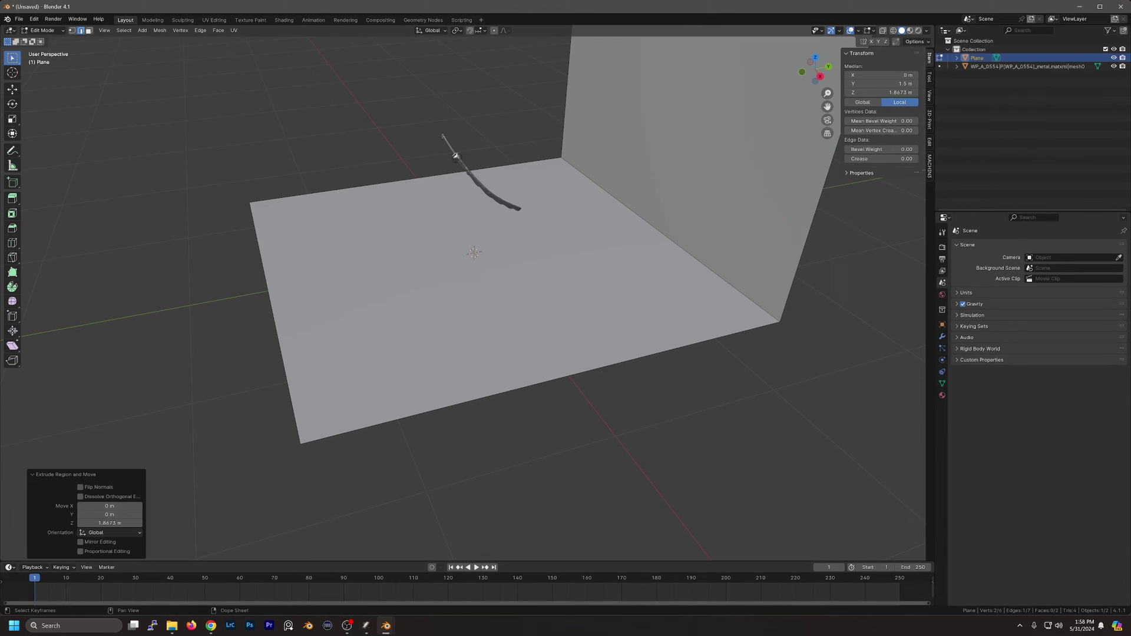
# Bevel the edge between the floor and back wall with 7 segments and a width of about 0.495 m.
pyautogui.click(695, 258)
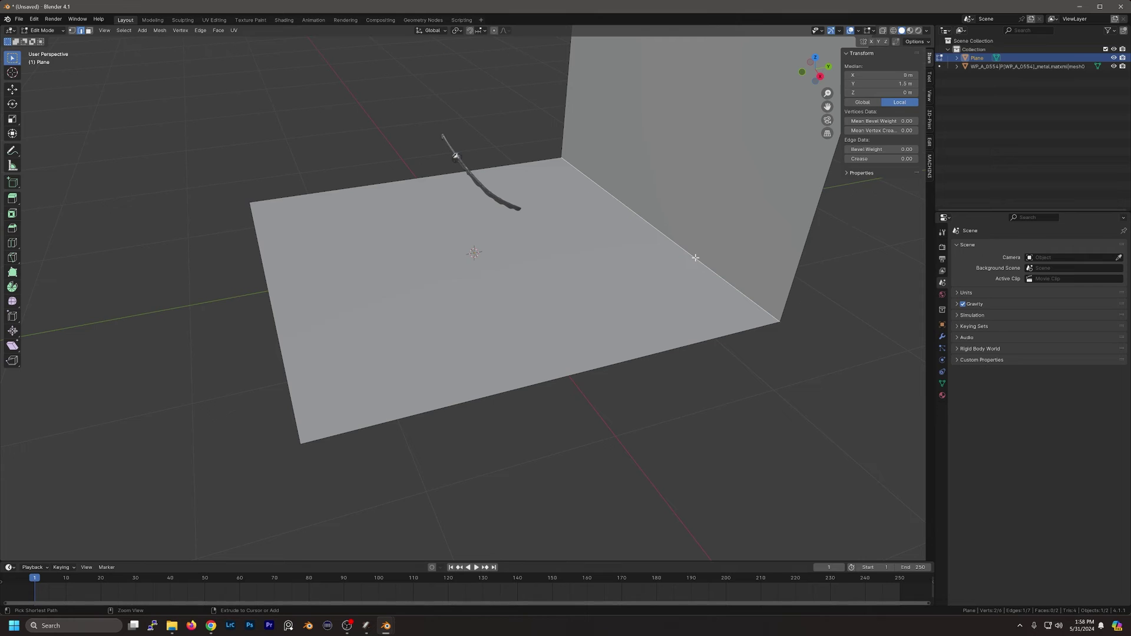
pyautogui.hotkey('ctrl', 'b')
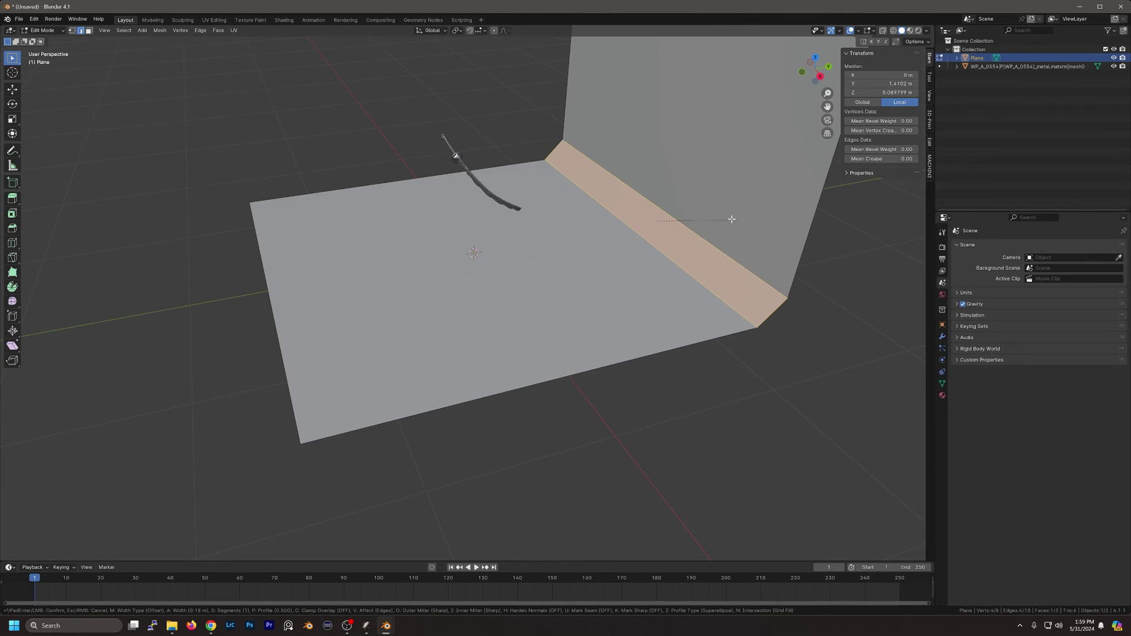
pyautogui.scroll(3, 746, 202)
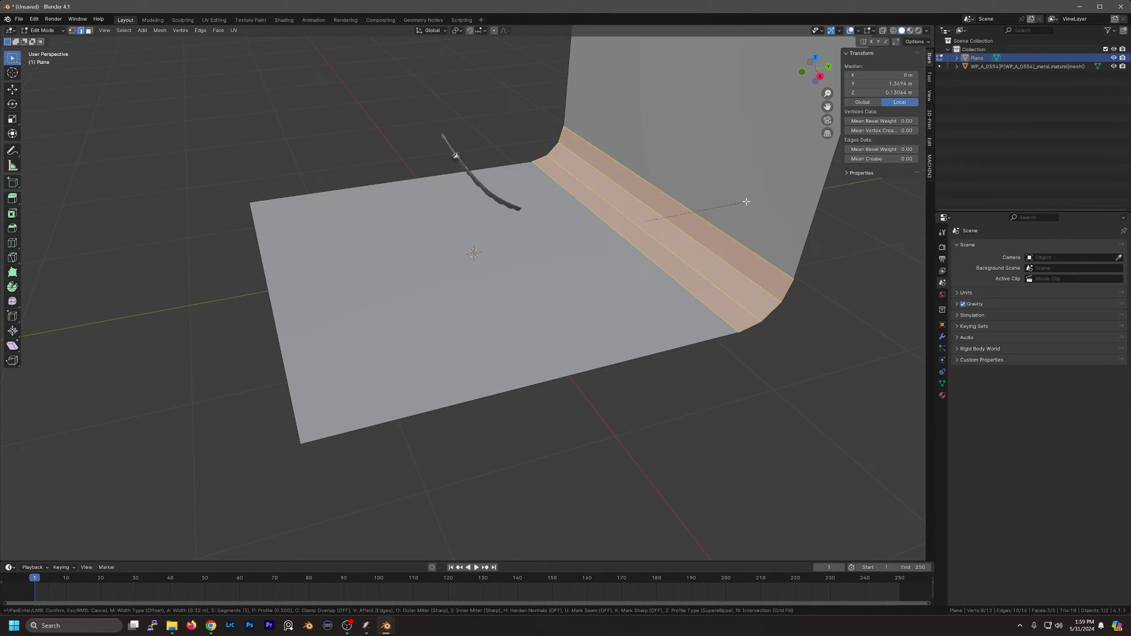
pyautogui.scroll(2, 746, 201)
pyautogui.scroll(1, 746, 201)
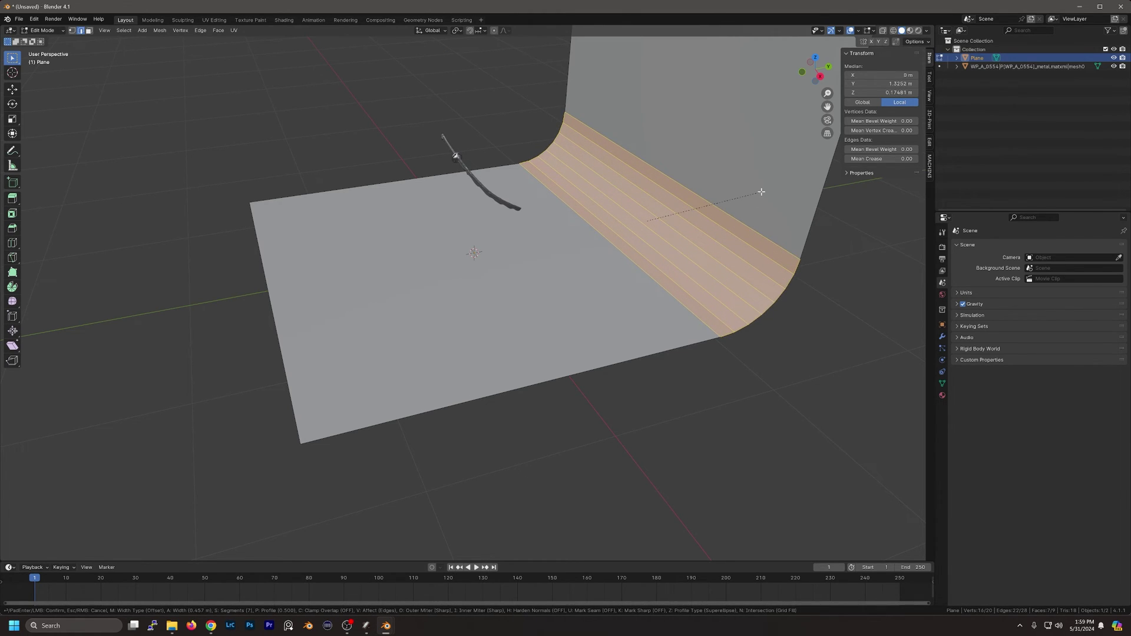
pyautogui.click(764, 187)
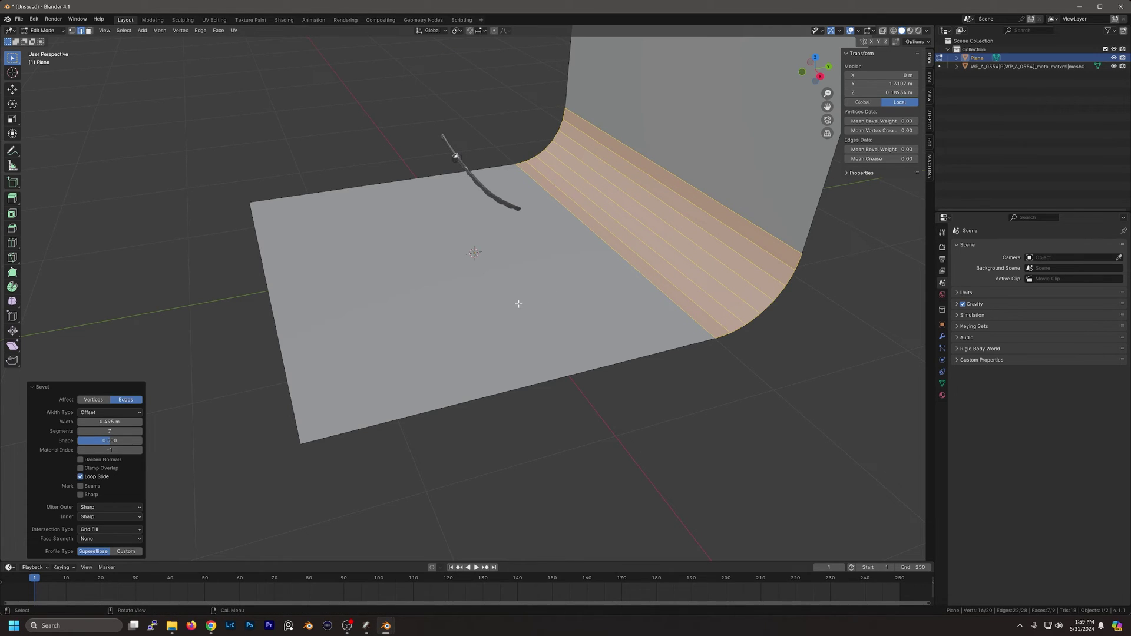
pyautogui.click(532, 424)
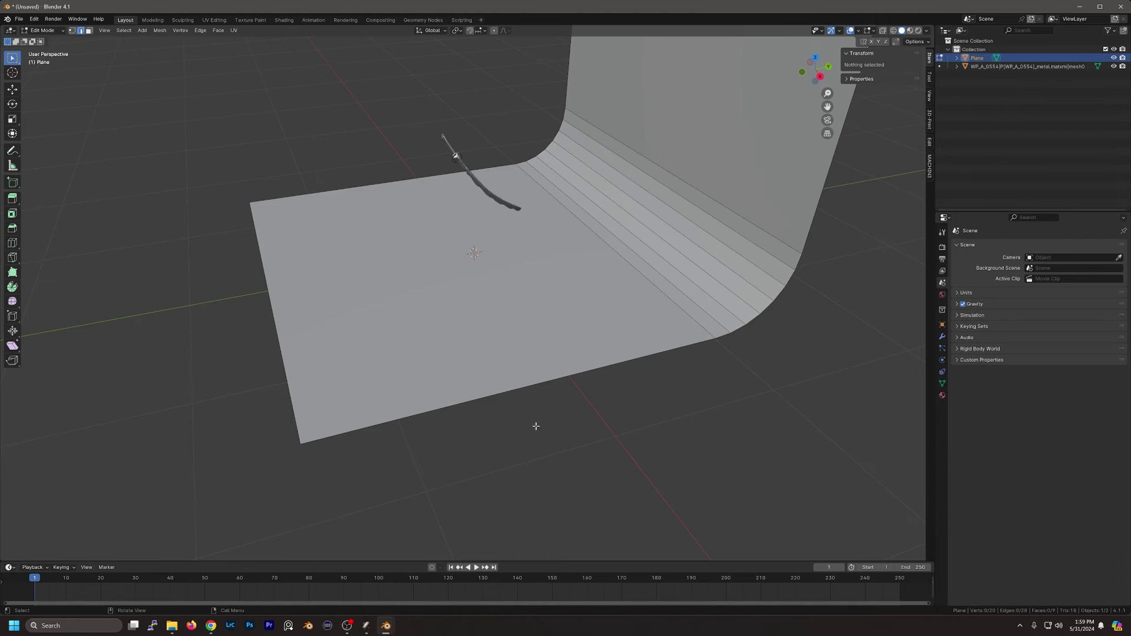
# Return to Object Mode and apply smooth shading to the curved backdrop.
pyautogui.hotkey('ctrl', 'Tab')
pyautogui.click(522, 349)
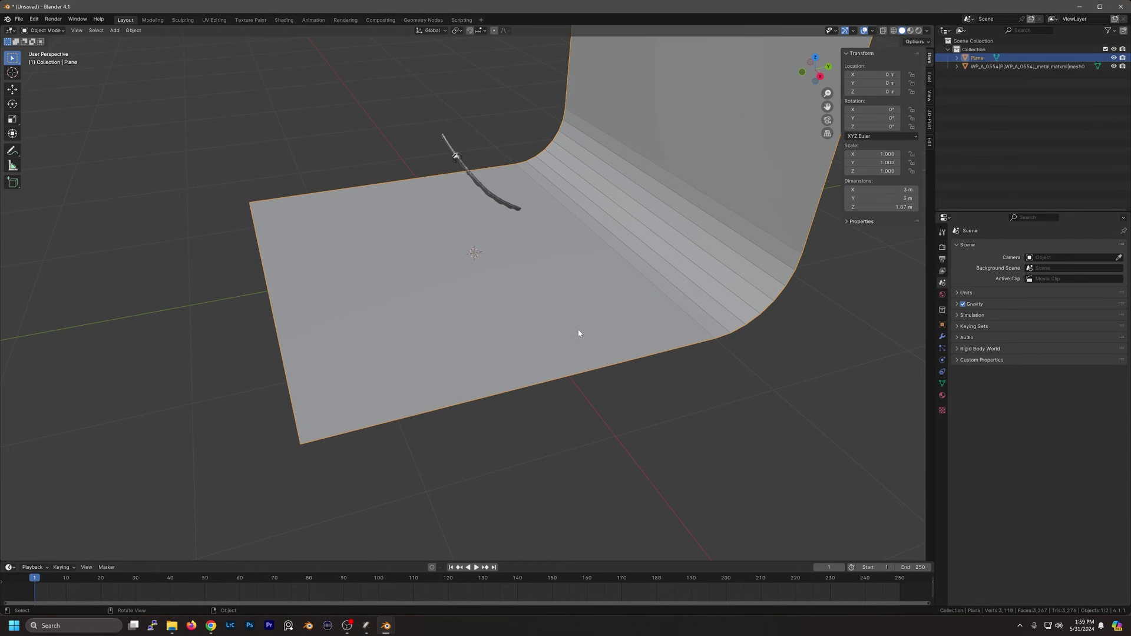
pyautogui.moveTo(637, 268); pyautogui.dragTo(558, 278, button='middle')
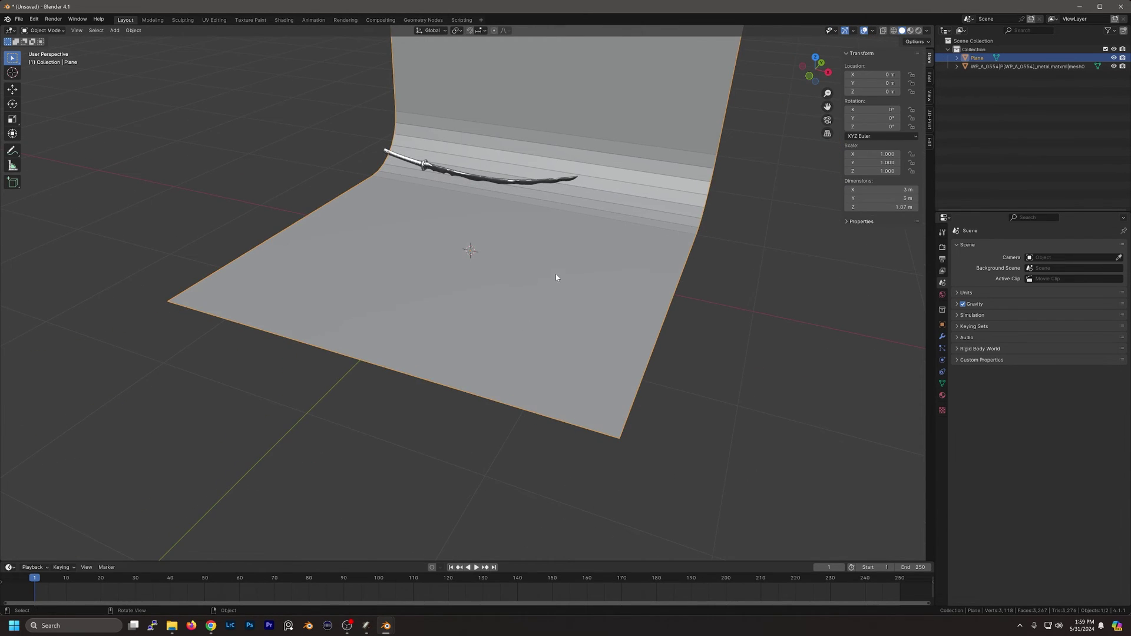
pyautogui.scroll(2, 589, 265)
pyautogui.rightClick(579, 286)
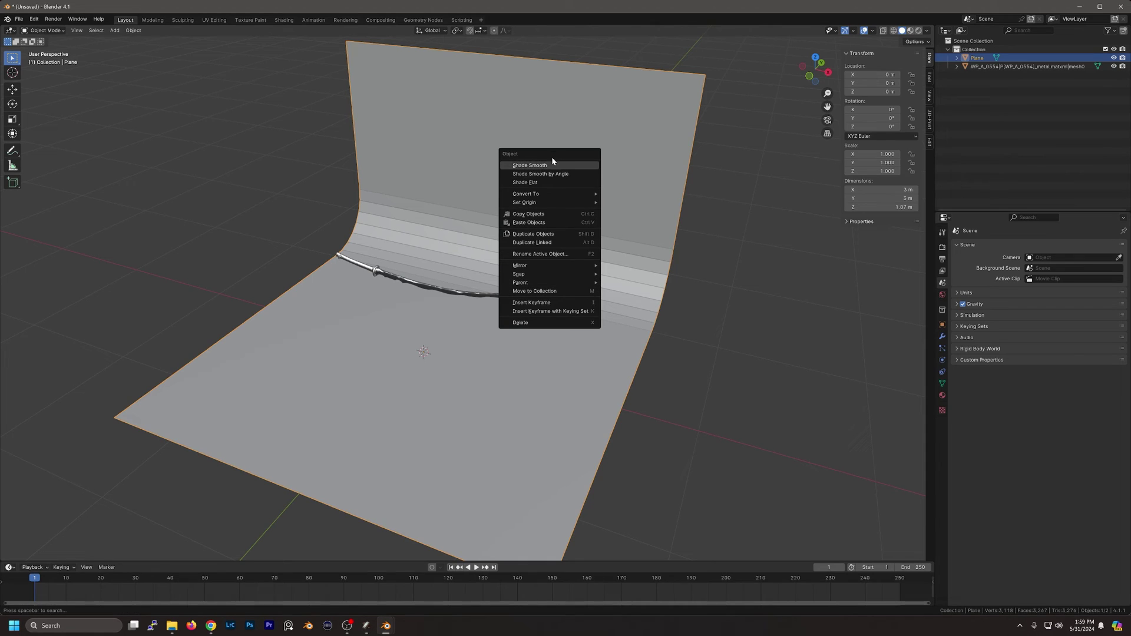
pyautogui.click(570, 167)
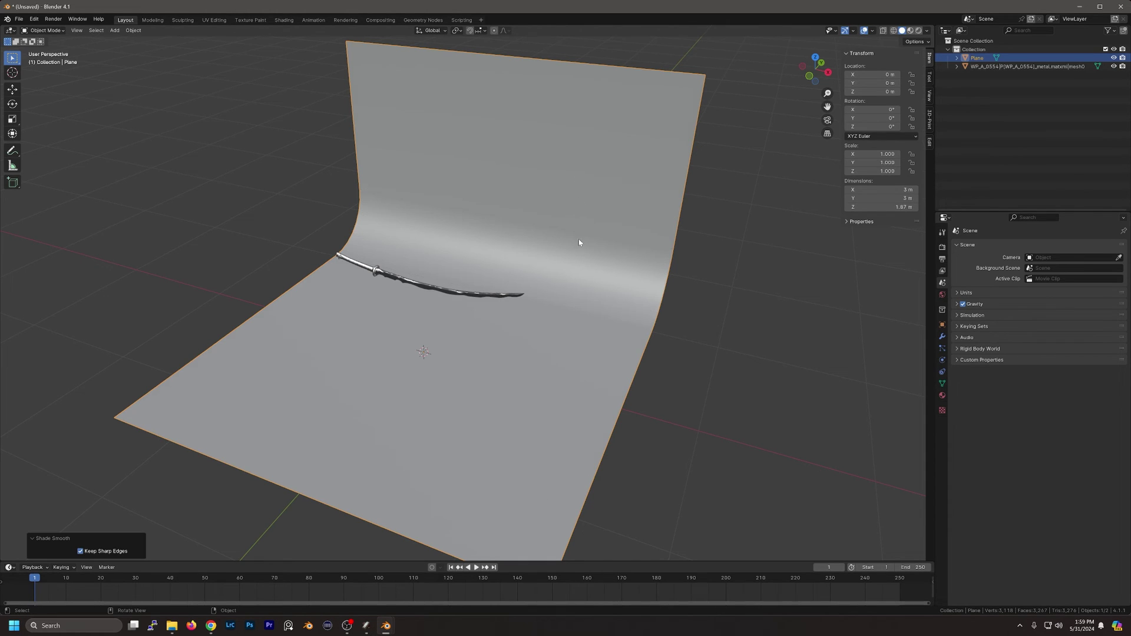
# Add an area light at the world origin and raise it about 1.96 m along Z above the sword.
pyautogui.moveTo(522, 389); pyautogui.dragTo(418, 404, button='middle')
pyautogui.scroll(-3, 480, 390)
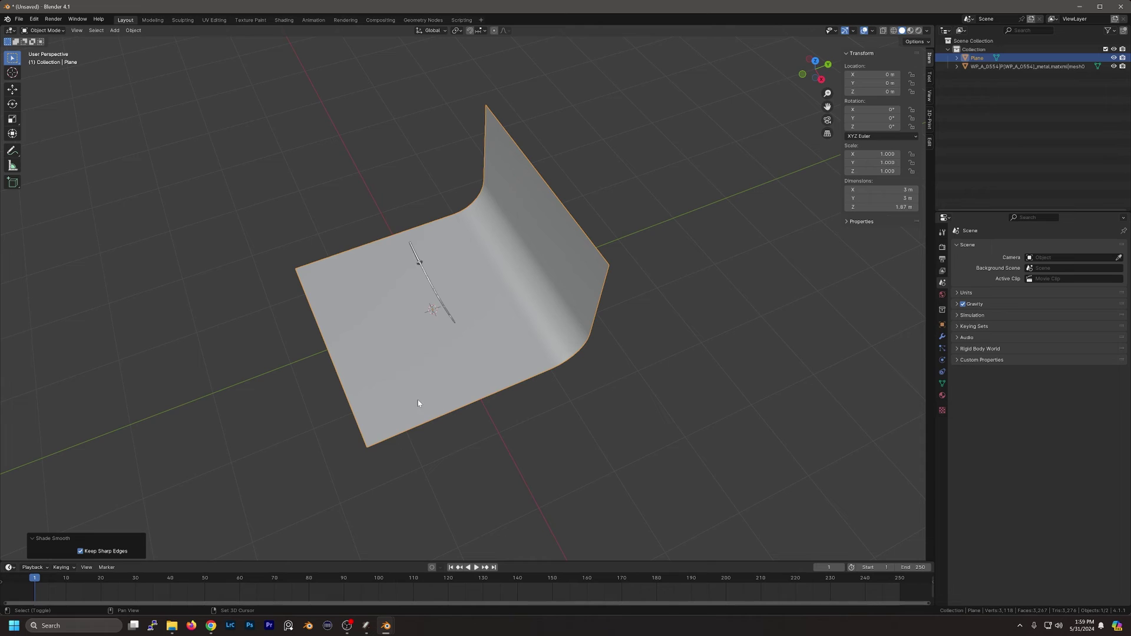
pyautogui.hotkey('shift', 'a')
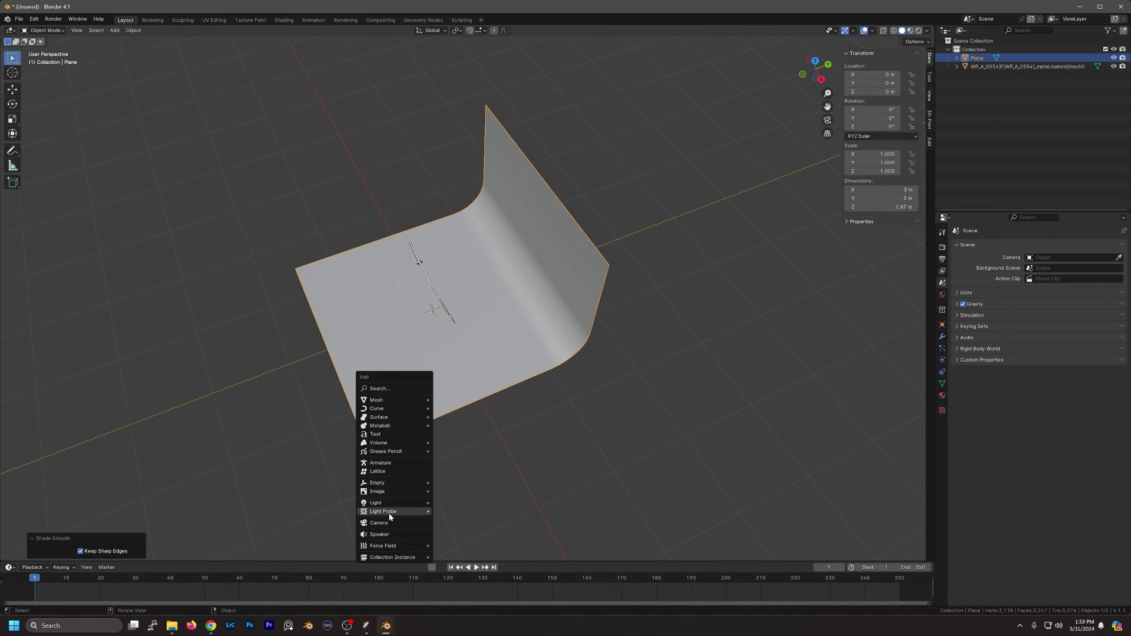
pyautogui.moveTo(388, 505)
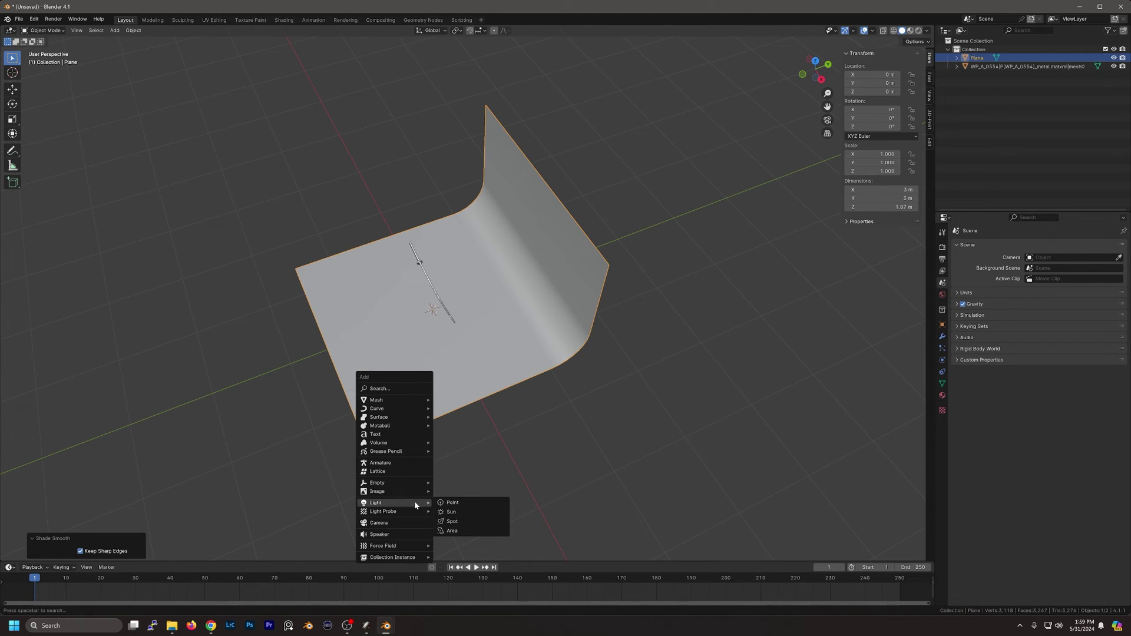
pyautogui.click(452, 531)
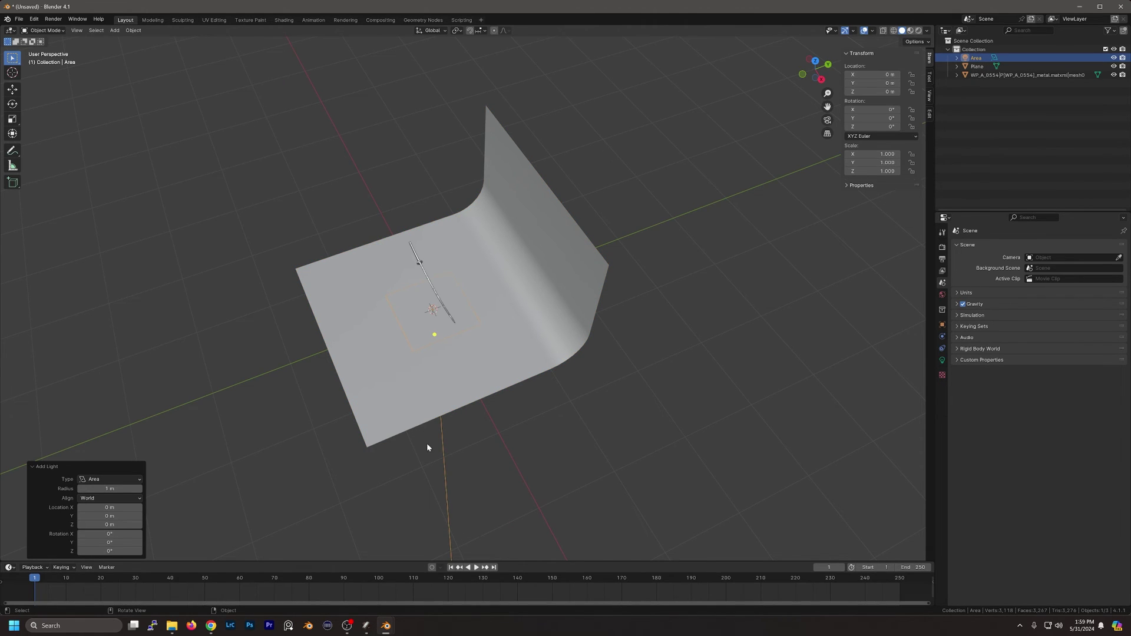
pyautogui.moveTo(427, 447); pyautogui.dragTo(448, 409, button='middle')
pyautogui.press('g')
pyautogui.press('z')
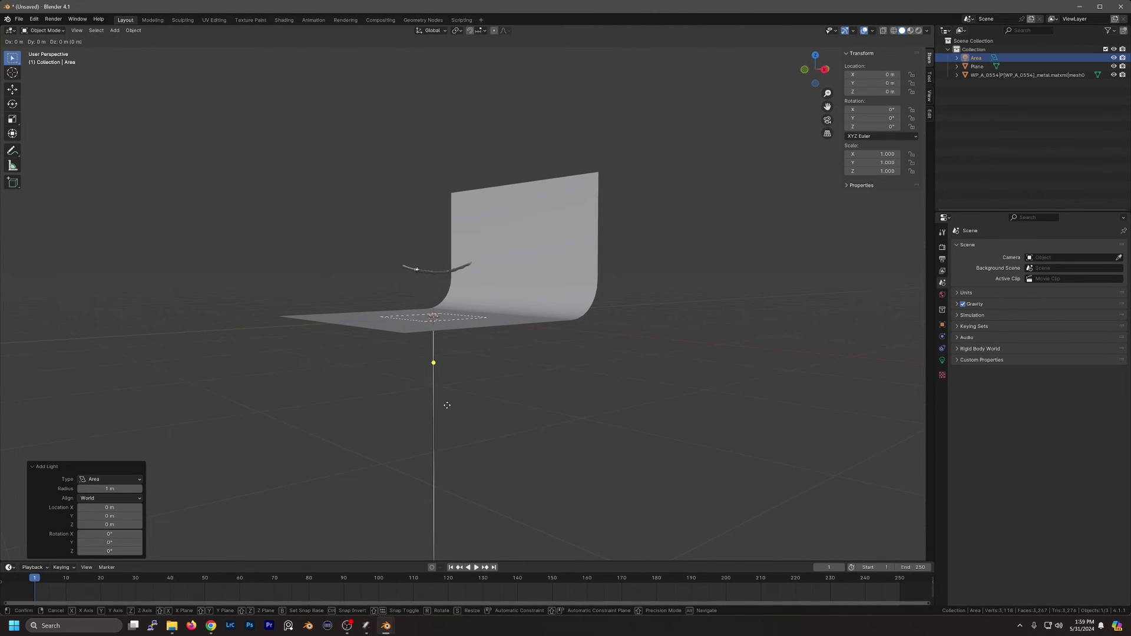
pyautogui.click(442, 257)
# Rotate the area light about 34.6° around the X axis, tilting it toward the back wall.
pyautogui.moveTo(442, 259)
pyautogui.mouseDown(button='middle')
pyautogui.moveTo(452, 292)
pyautogui.moveTo(445, 270)
pyautogui.mouseUp(button='middle')
pyautogui.press('r')
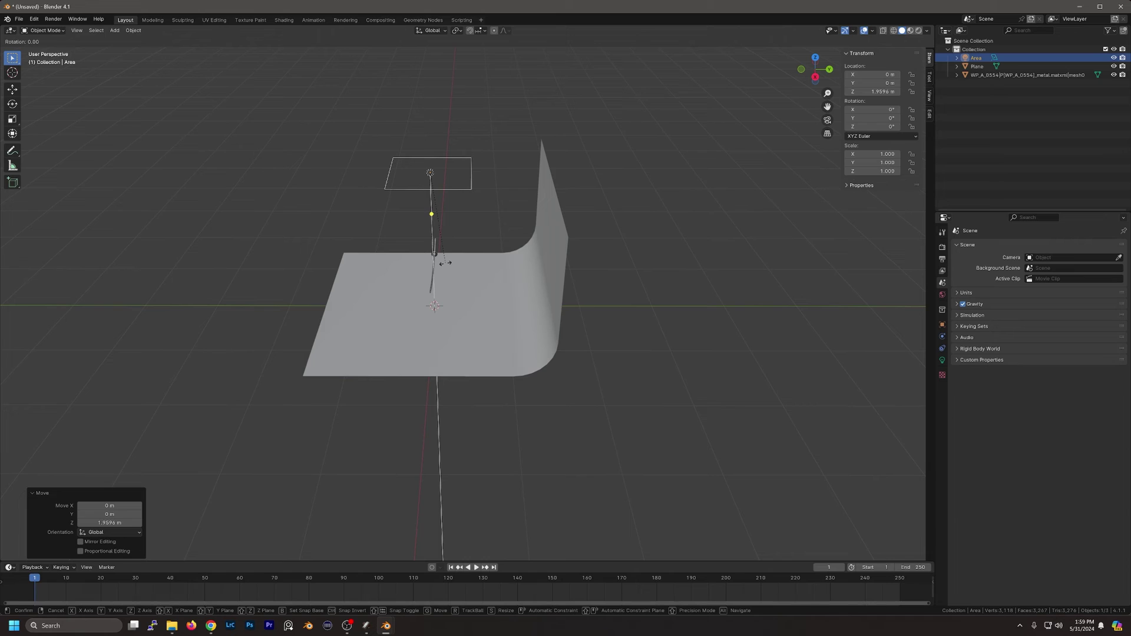
pyautogui.press('y')
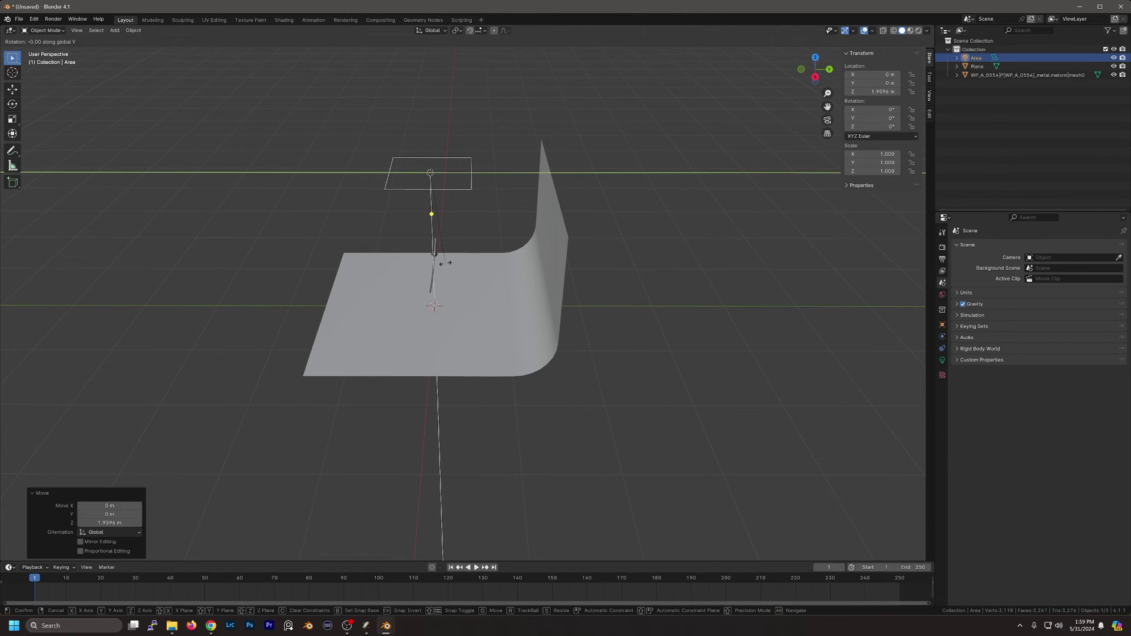
pyautogui.press('x')
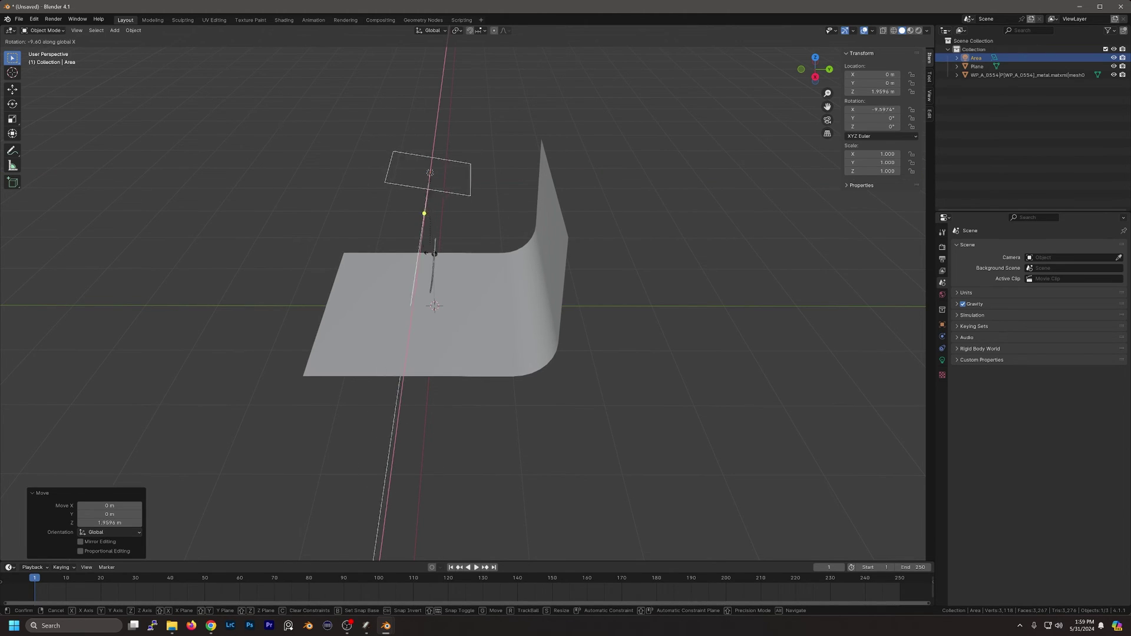
pyautogui.click(483, 227)
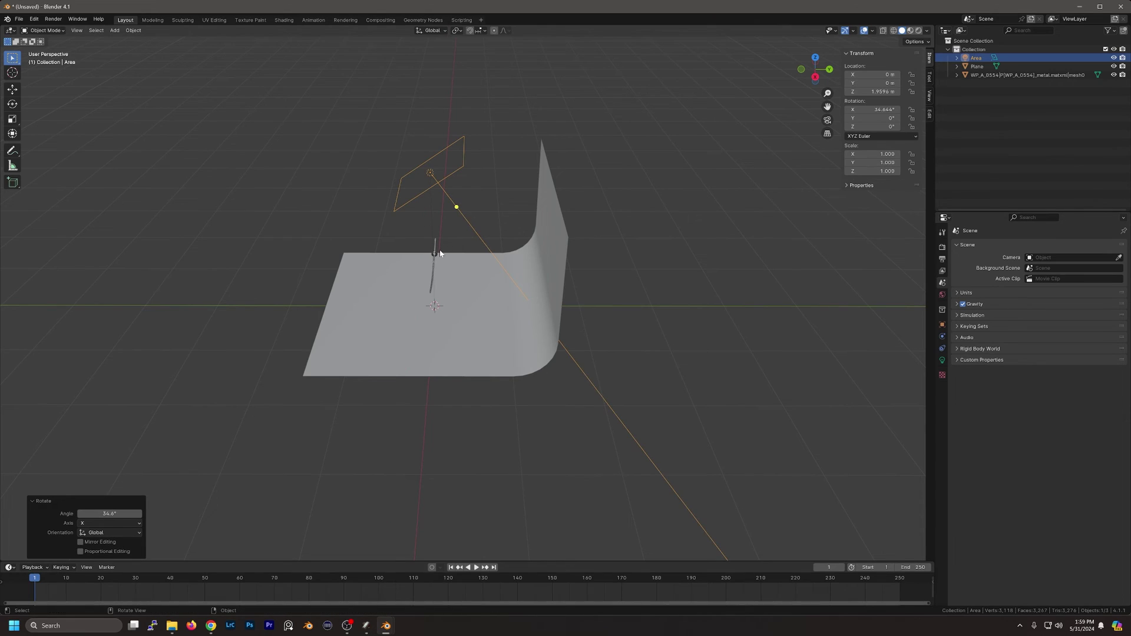
# Move the area light about -1.1 m along Y, away from the back wall, to aim it at the sword.
pyautogui.press('g')
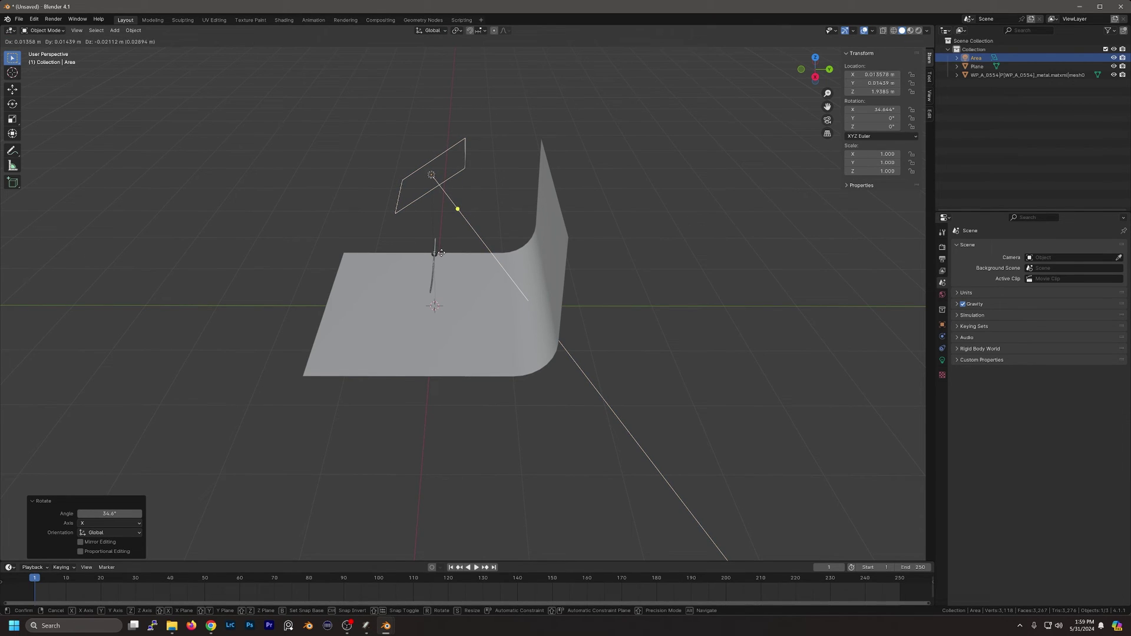
pyautogui.press('y')
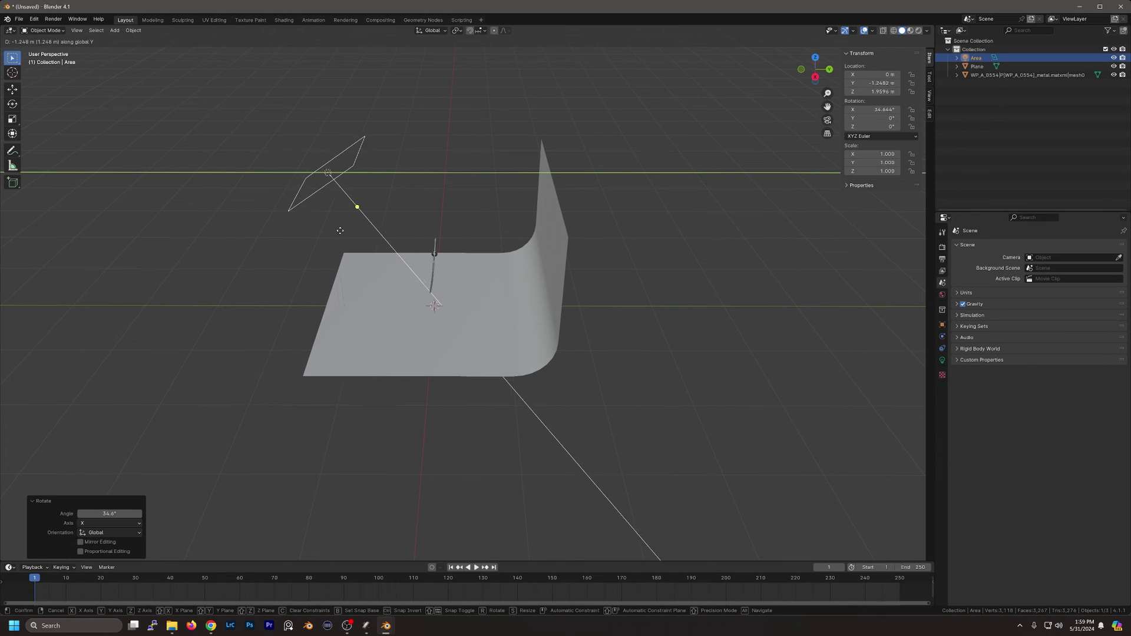
pyautogui.click(352, 244)
# Add a camera and move it in front of the backdrop, to about X -1.44 m, Y -2.47 m, Z -0.70 m.
pyautogui.moveTo(303, 295); pyautogui.dragTo(393, 307, button='middle')
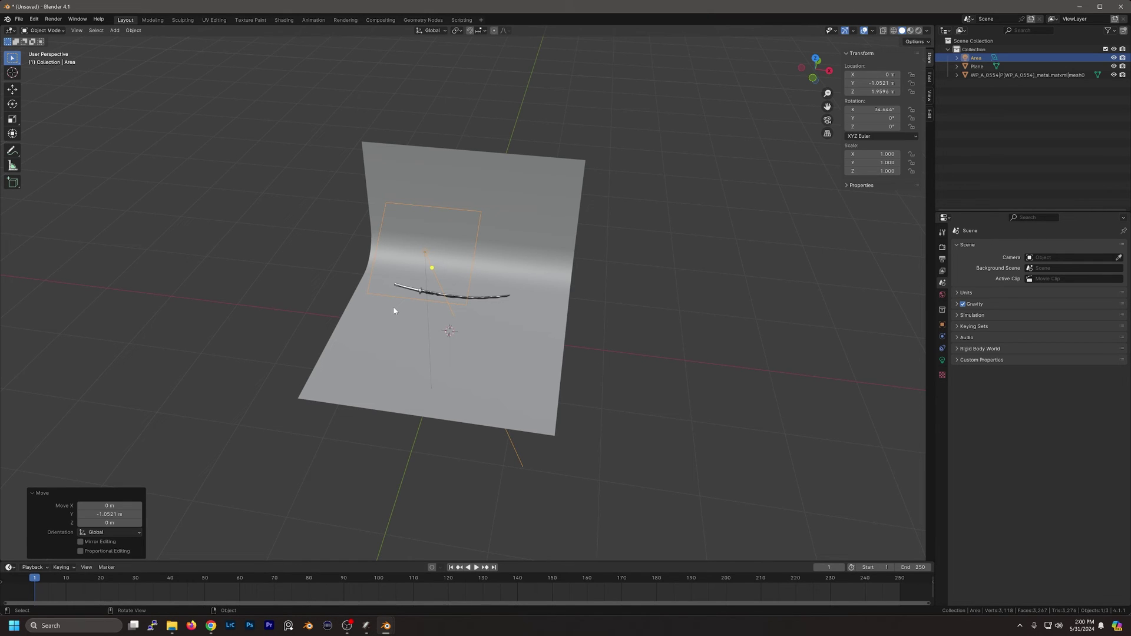
pyautogui.scroll(1, 484, 326)
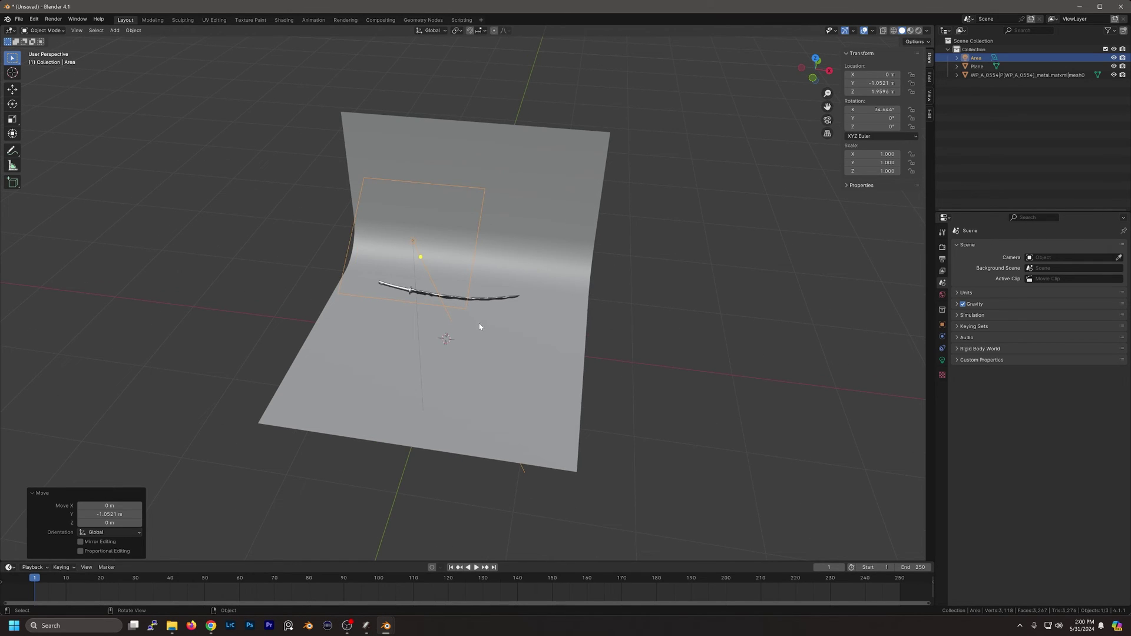
pyautogui.moveTo(480, 326); pyautogui.dragTo(434, 328, button='middle')
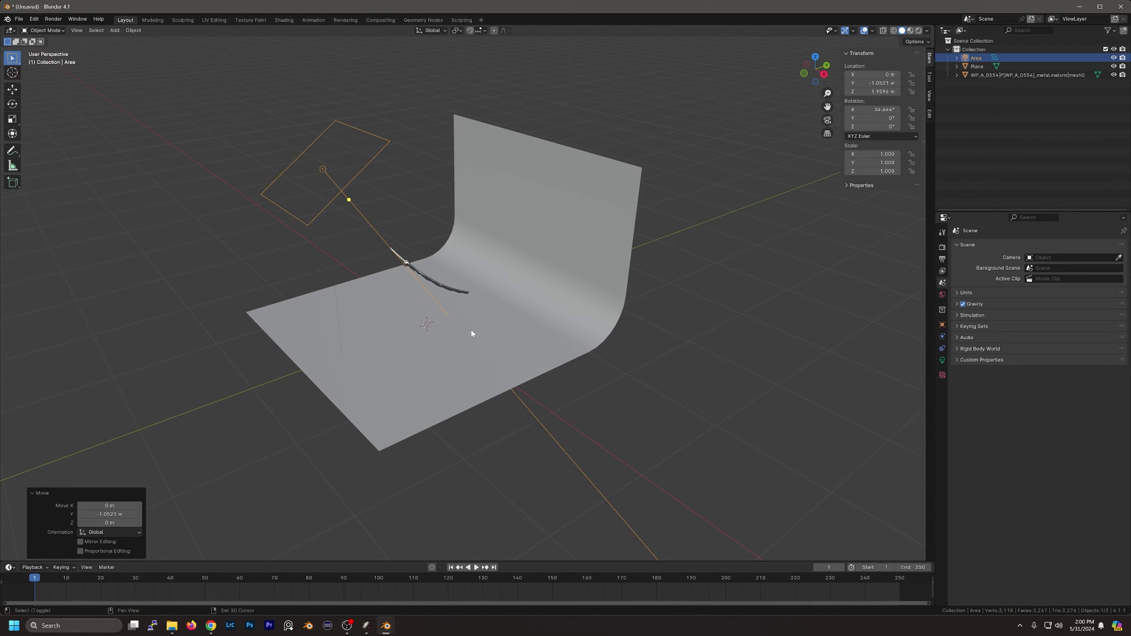
pyautogui.hotkey('shift', 'a')
pyautogui.click(443, 354)
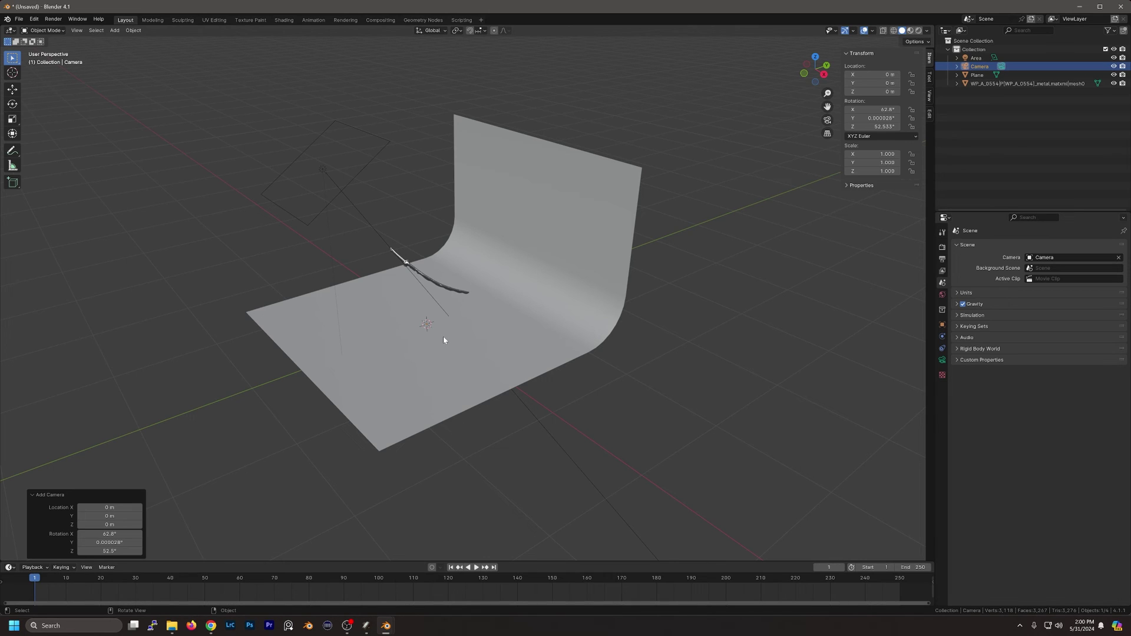
pyautogui.press('g')
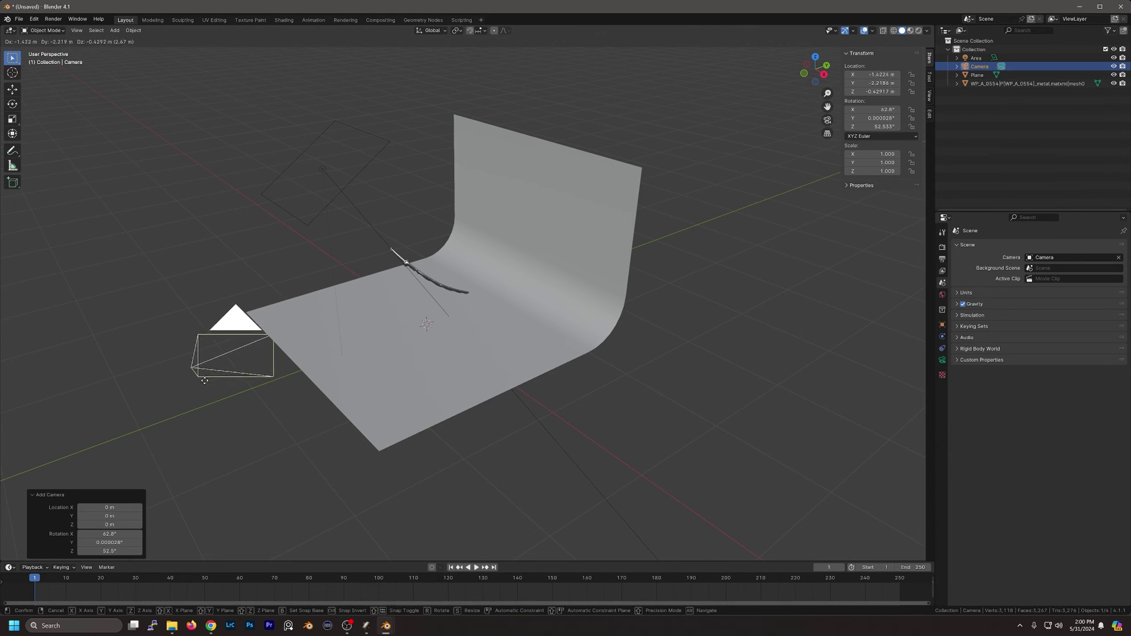
pyautogui.click(189, 411)
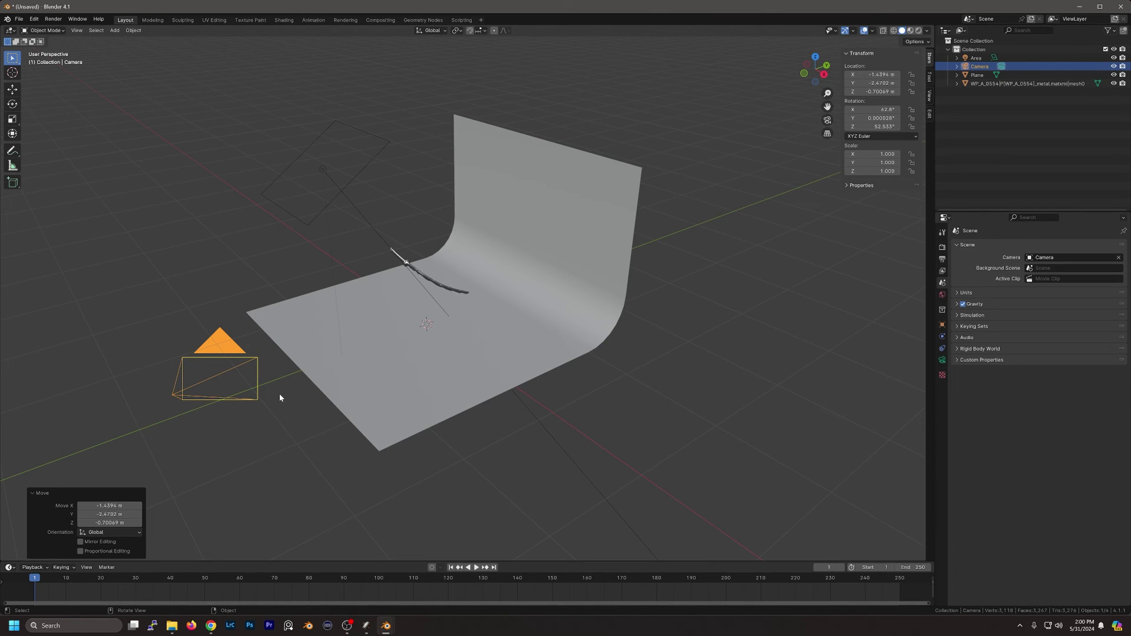
# Look through the camera, lock Camera to View, and frame the whole sword horizontally in front of the backdrop.
pyautogui.press('KP_0')
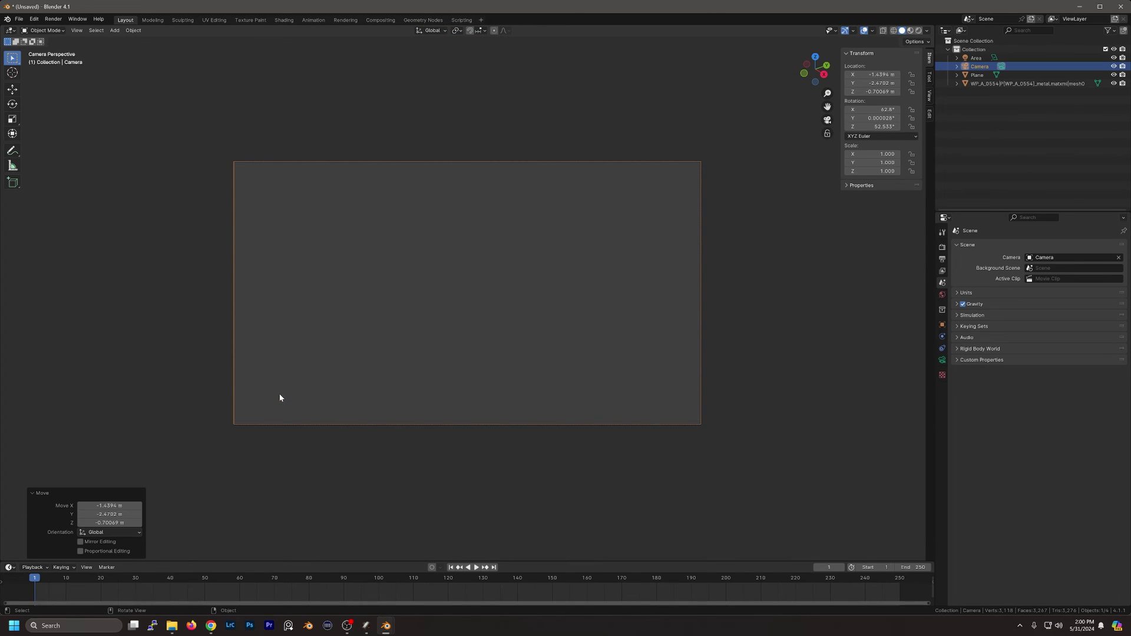
pyautogui.click(928, 75)
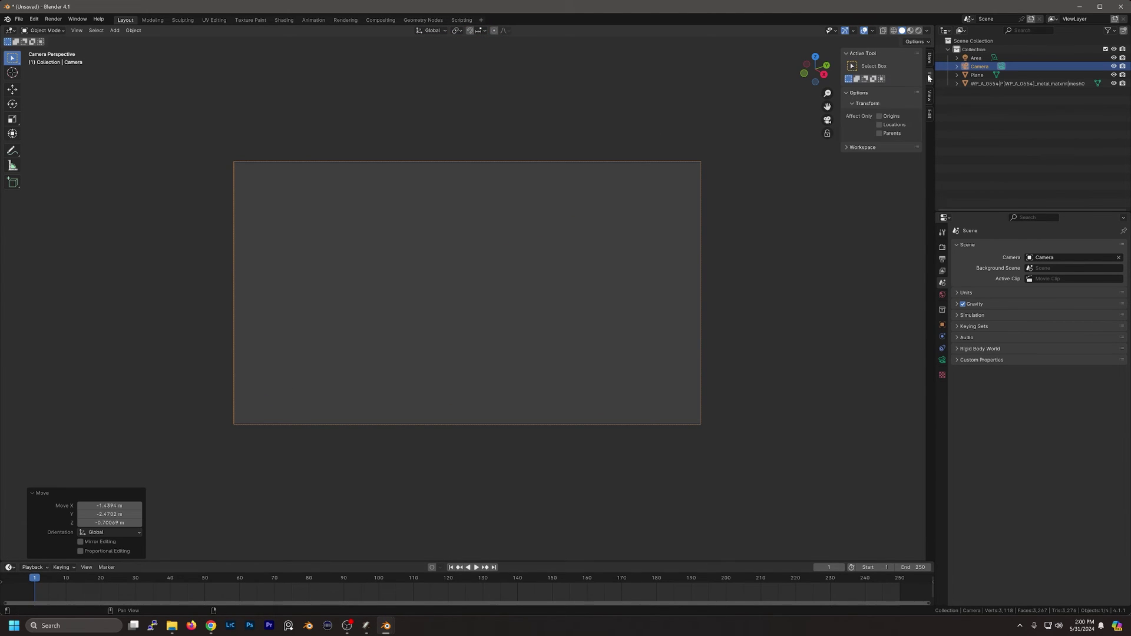
pyautogui.click(929, 100)
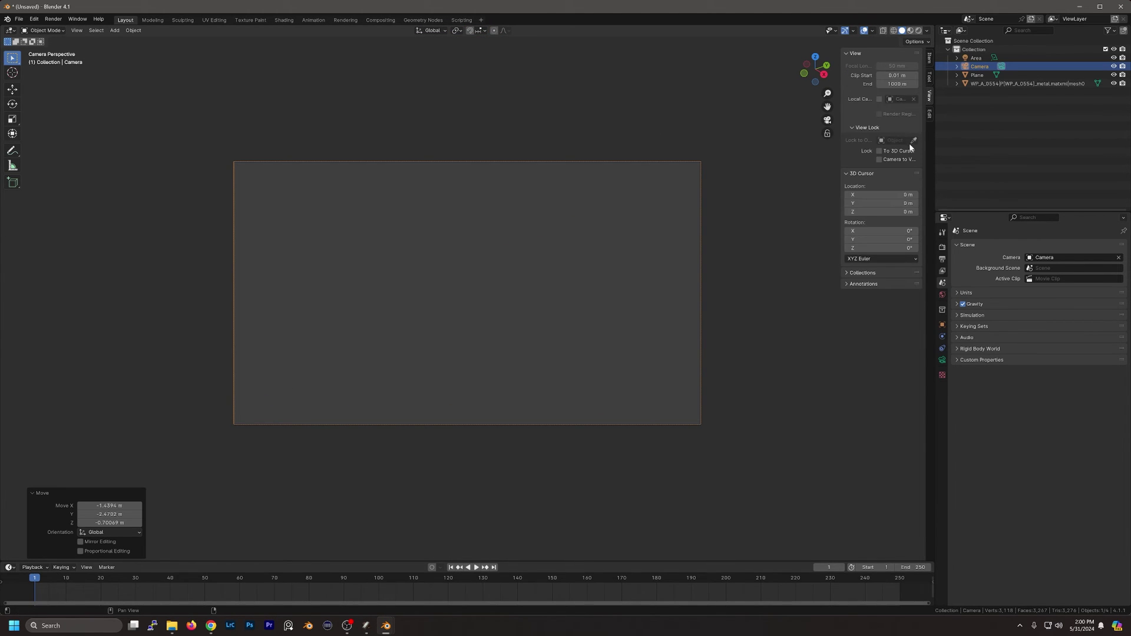
pyautogui.click(885, 161)
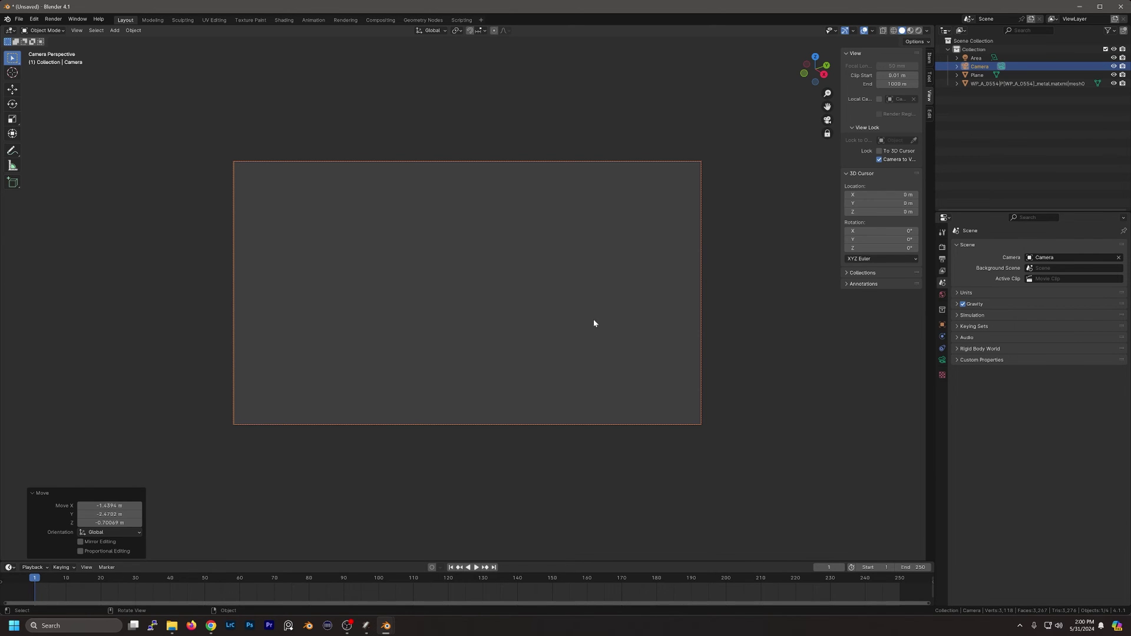
pyautogui.moveTo(588, 321); pyautogui.dragTo(718, 245, button='middle')
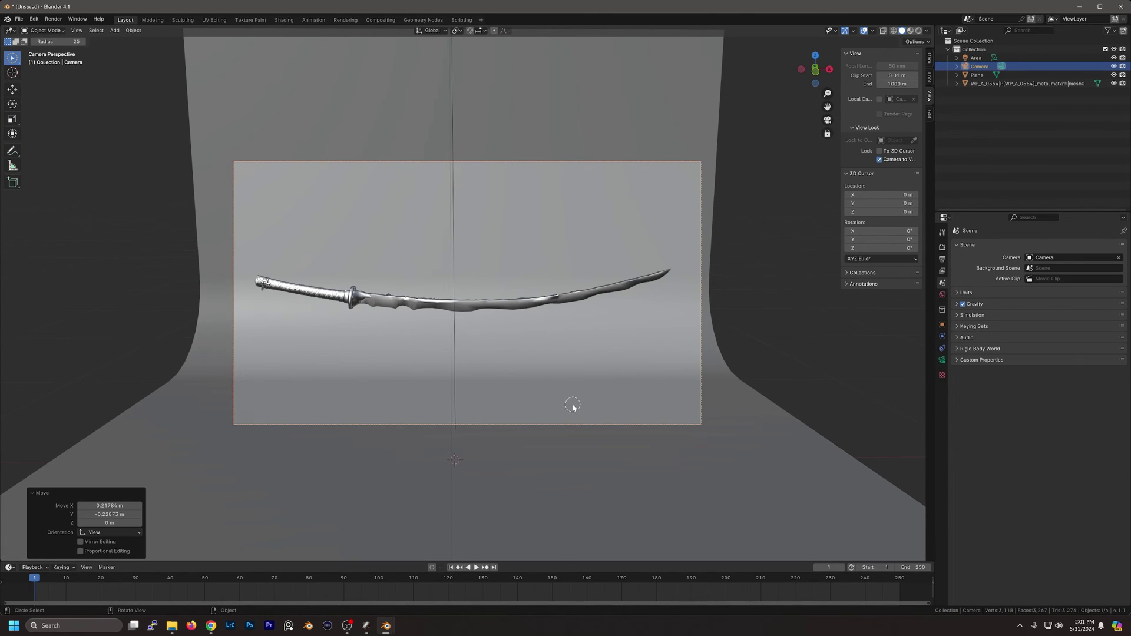
# Display the viewport in rendered shading and change the selection tool to Select Box.
pyautogui.click(919, 32)
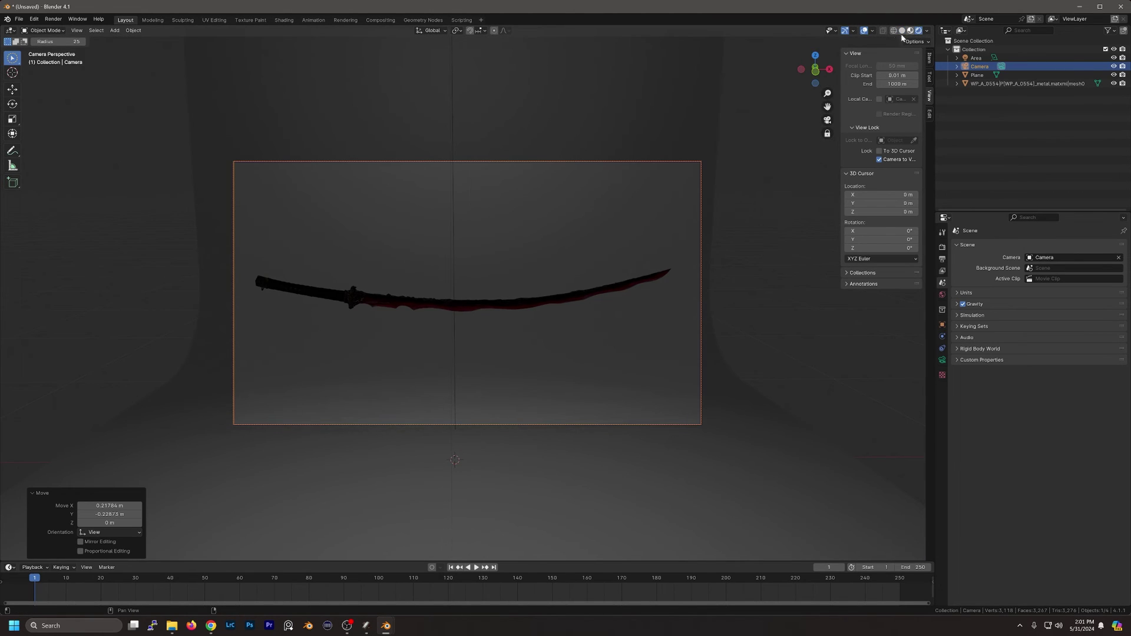
pyautogui.click(11, 60)
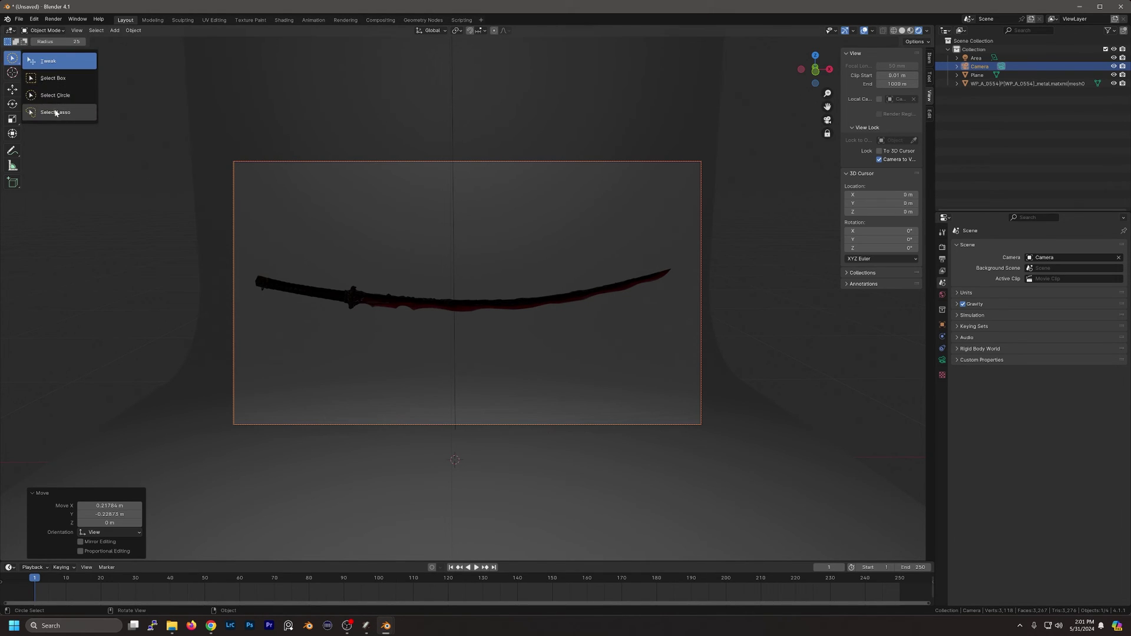
pyautogui.click(73, 75)
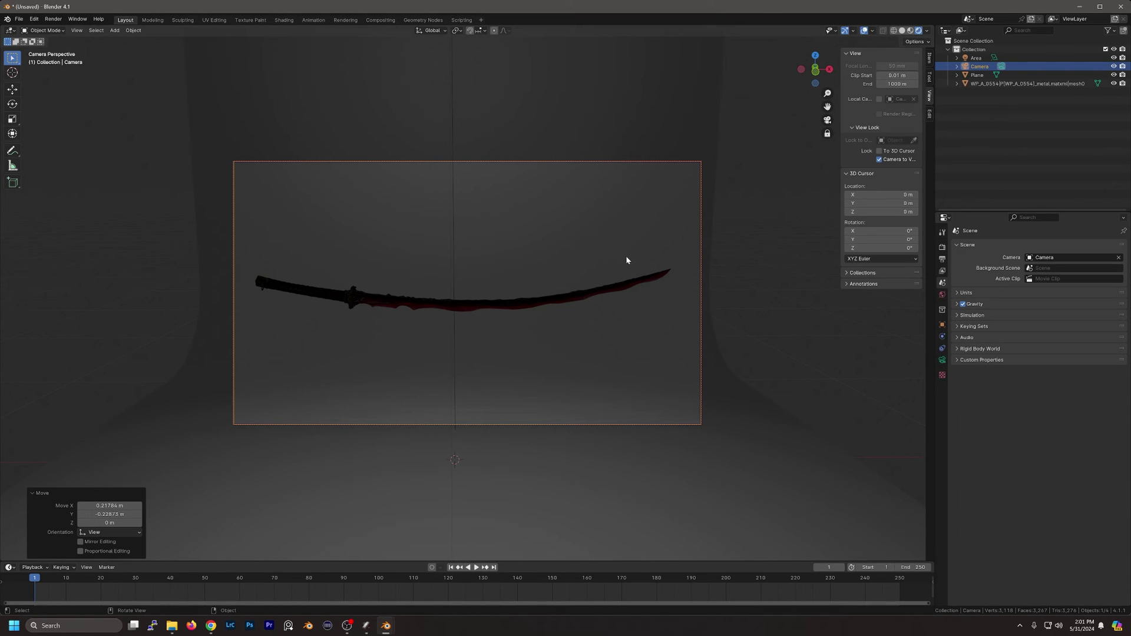
# Set the area light's power to 100 W in its light data settings.
pyautogui.click(956, 58)
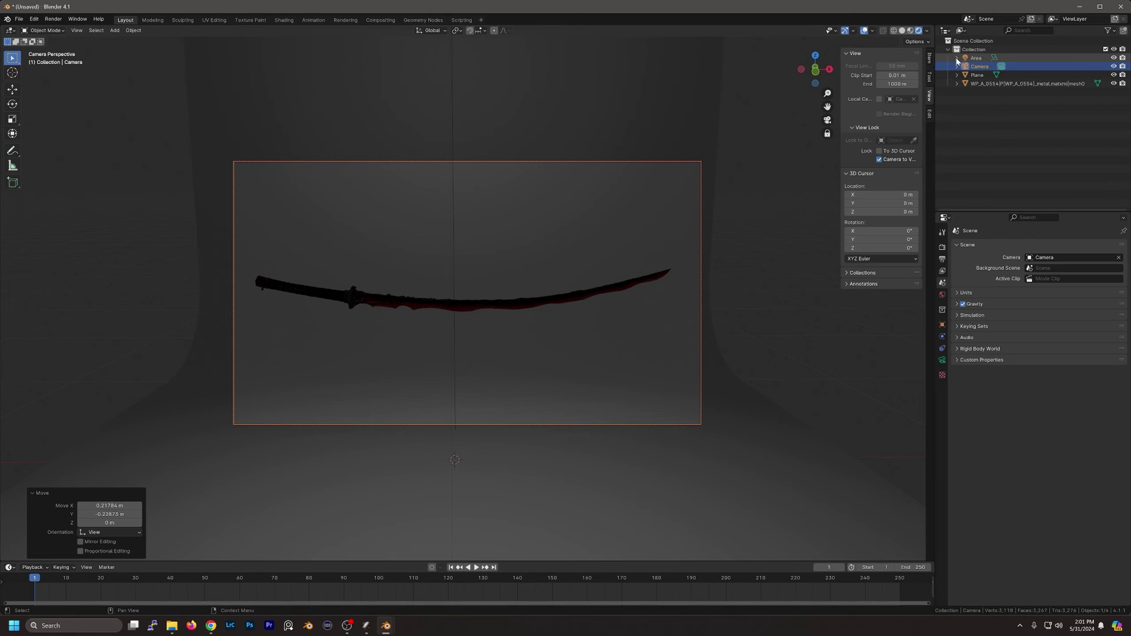
pyautogui.click(983, 66)
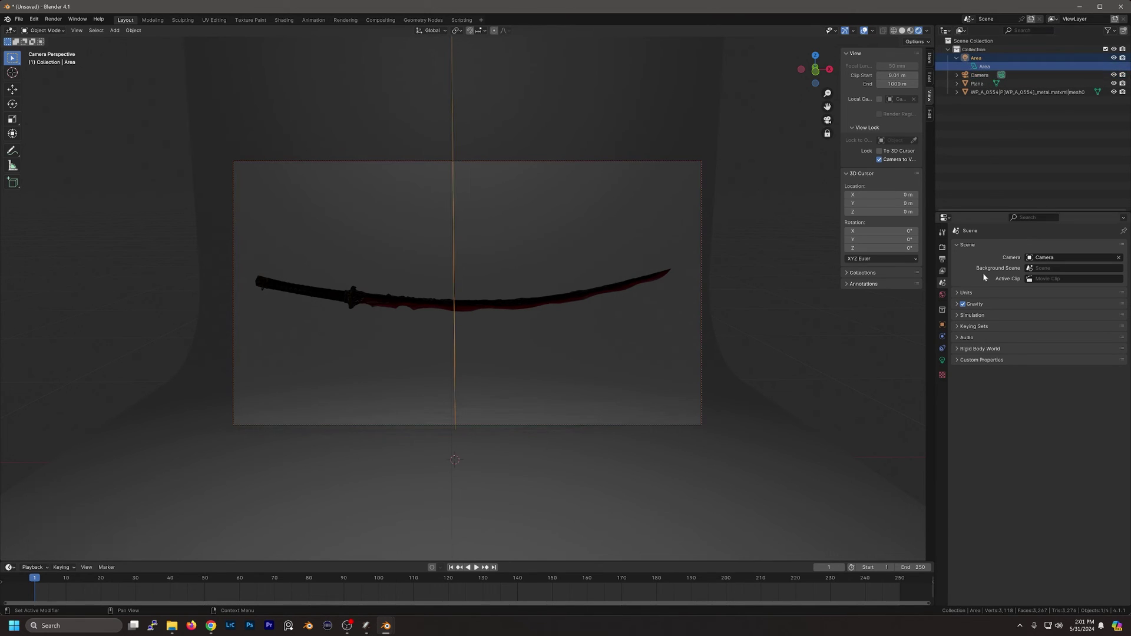
pyautogui.click(942, 360)
pyautogui.doubleClick(1069, 304)
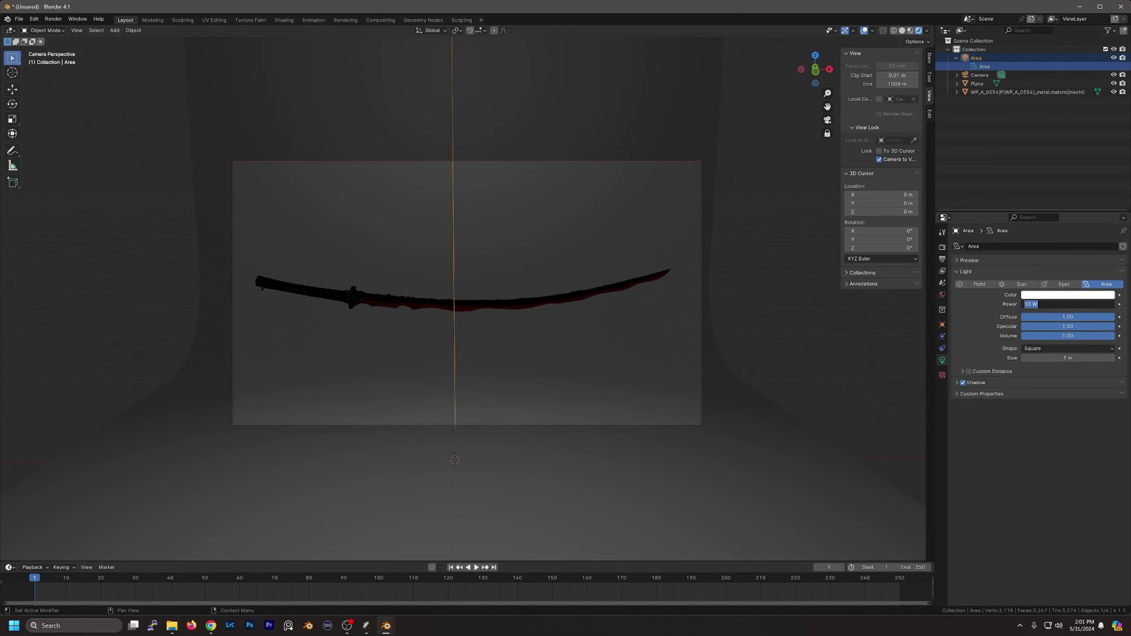
pyautogui.write('100')
pyautogui.press('Return')
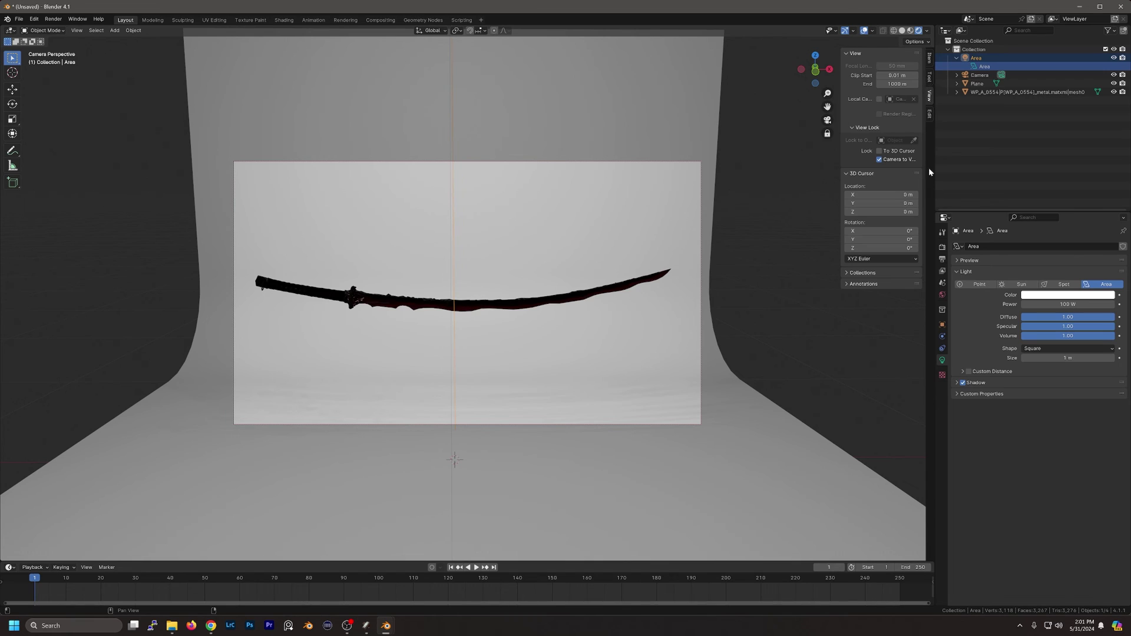
# Change the scene's render engine to Cycles.
pyautogui.click(942, 248)
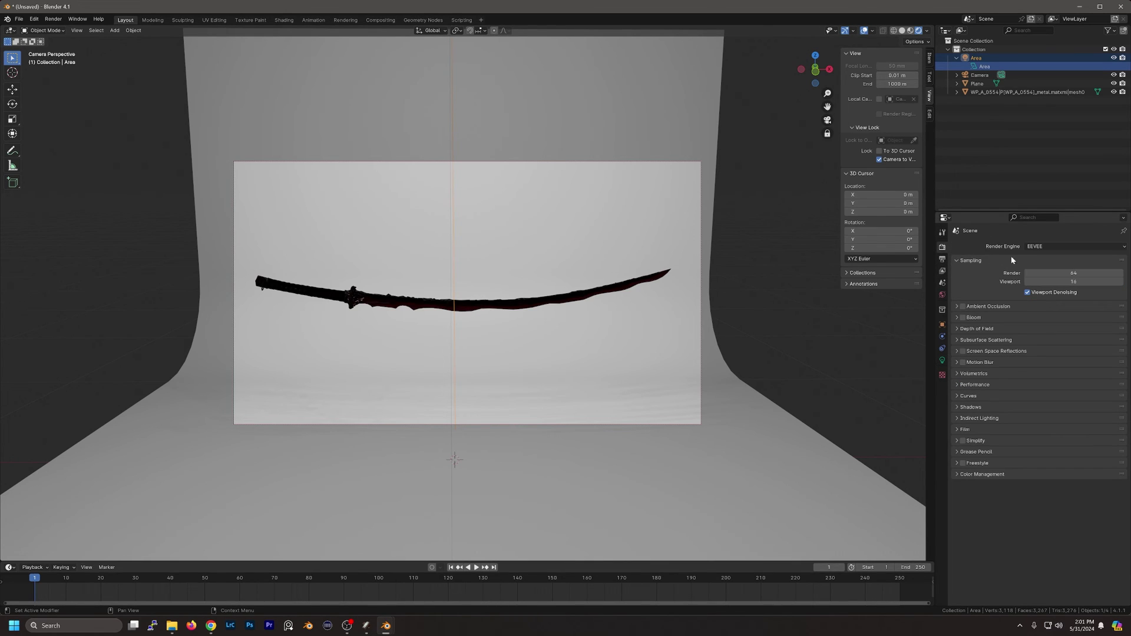
pyautogui.click(1054, 246)
pyautogui.click(1047, 275)
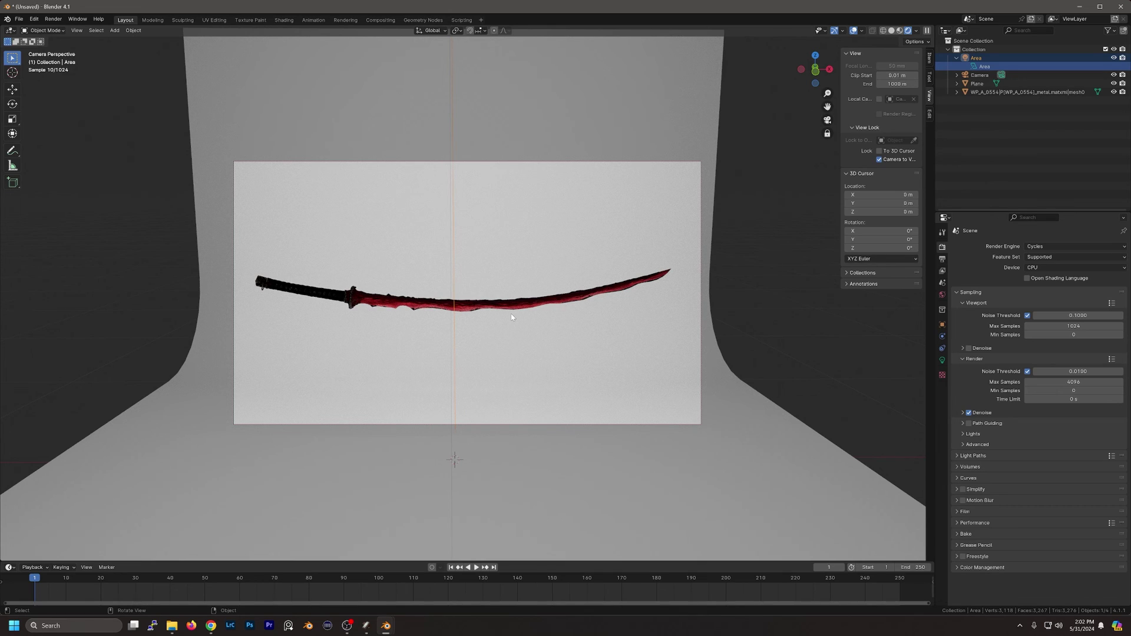
# Move the area light away from the backdrop by about X -0.18 m, Y -0.55 m and Z 0.10 m.
pyautogui.moveTo(546, 305); pyautogui.dragTo(625, 215, button='middle')
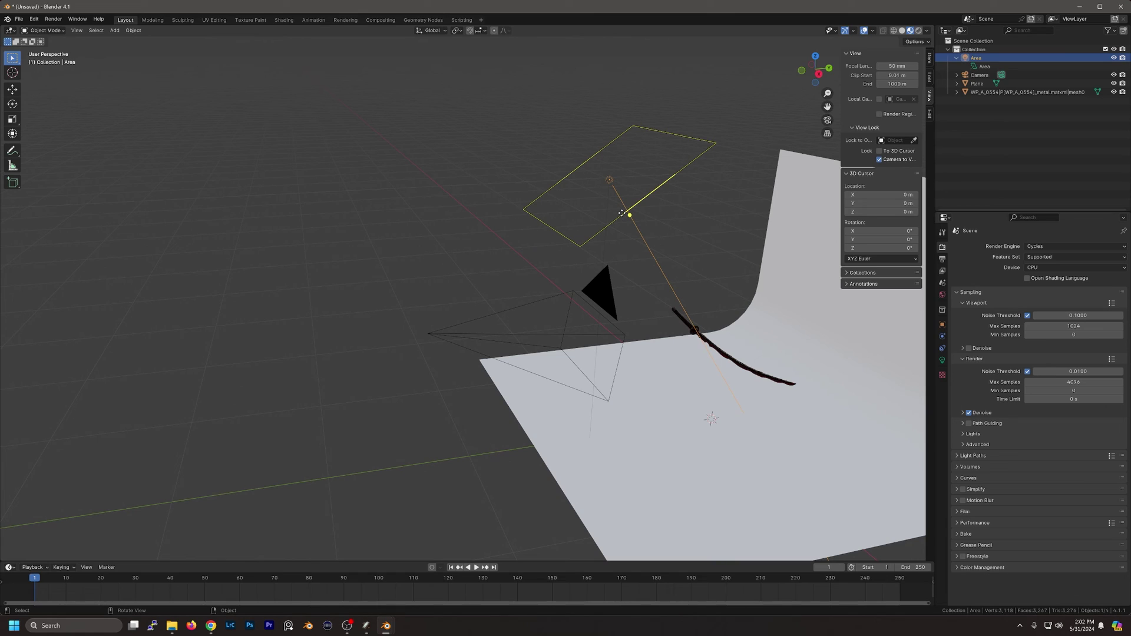
pyautogui.press('g')
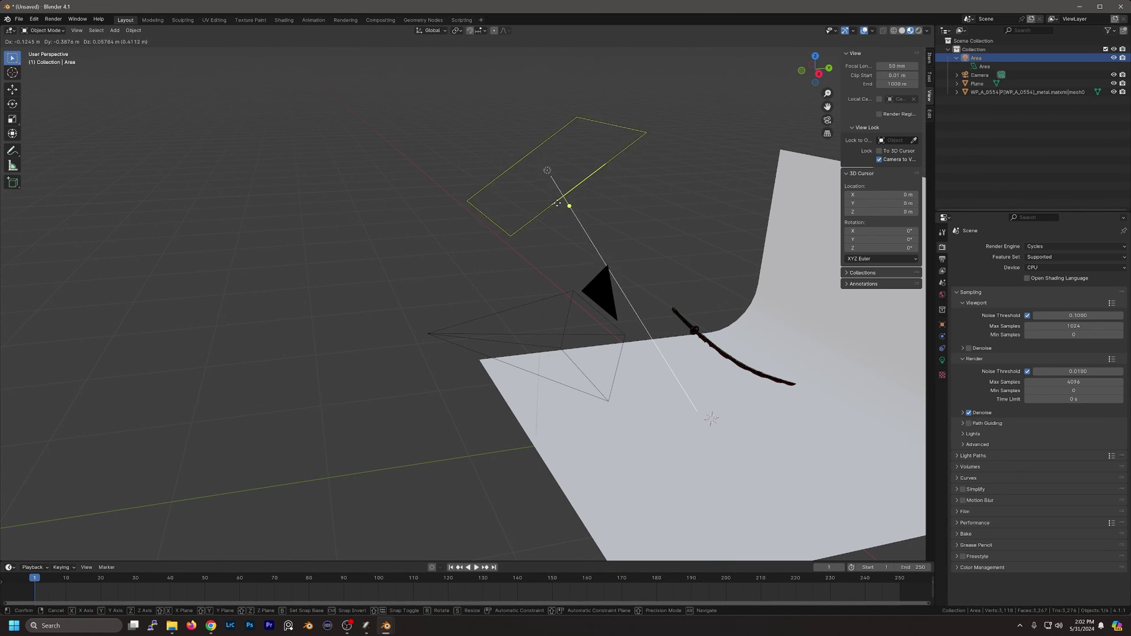
pyautogui.click(553, 214)
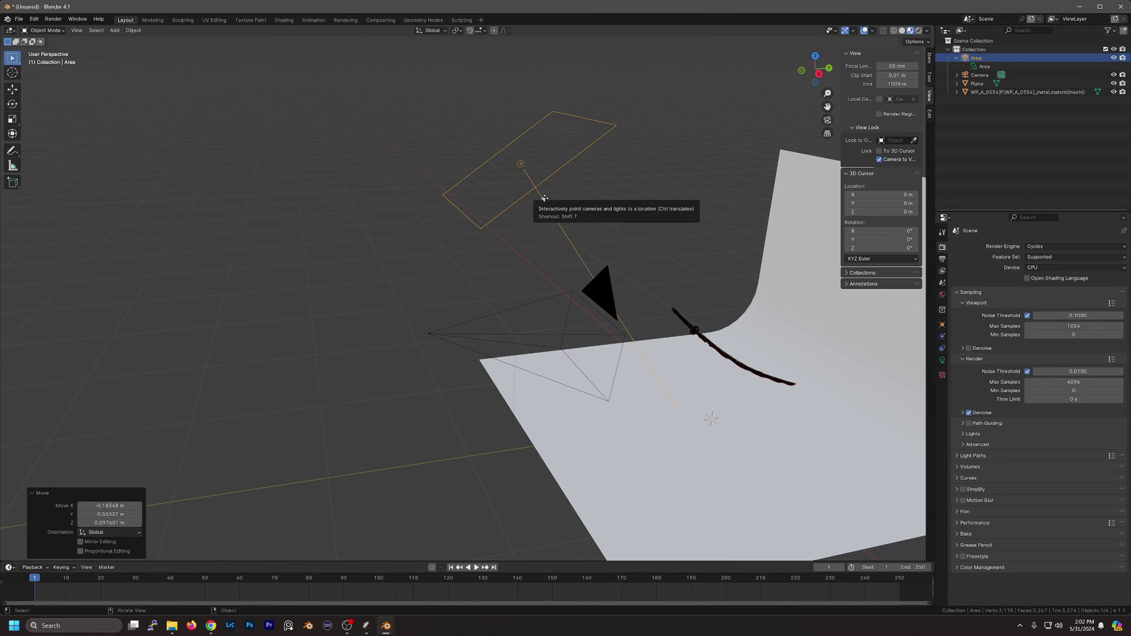
pyautogui.moveTo(543, 199); pyautogui.dragTo(519, 217)
# Rotate the area light about -19.7° around the Z axis.
pyautogui.moveTo(520, 218); pyautogui.dragTo(597, 246, button='middle')
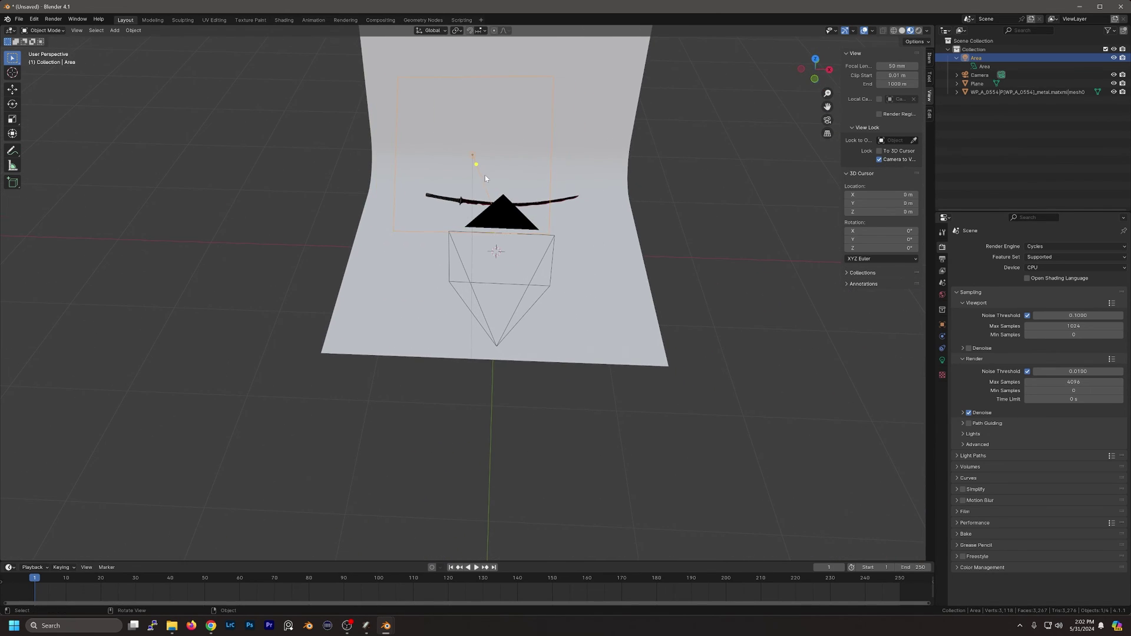
pyautogui.moveTo(528, 218); pyautogui.dragTo(529, 205, button='middle')
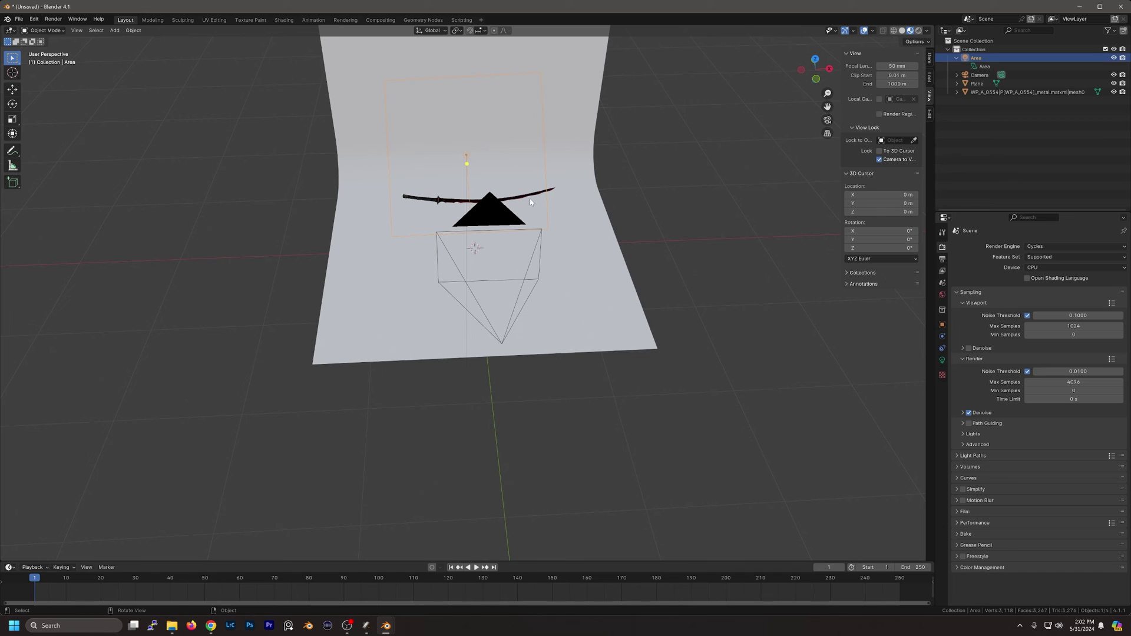
pyautogui.press('r')
pyautogui.press('z')
pyautogui.click(534, 182)
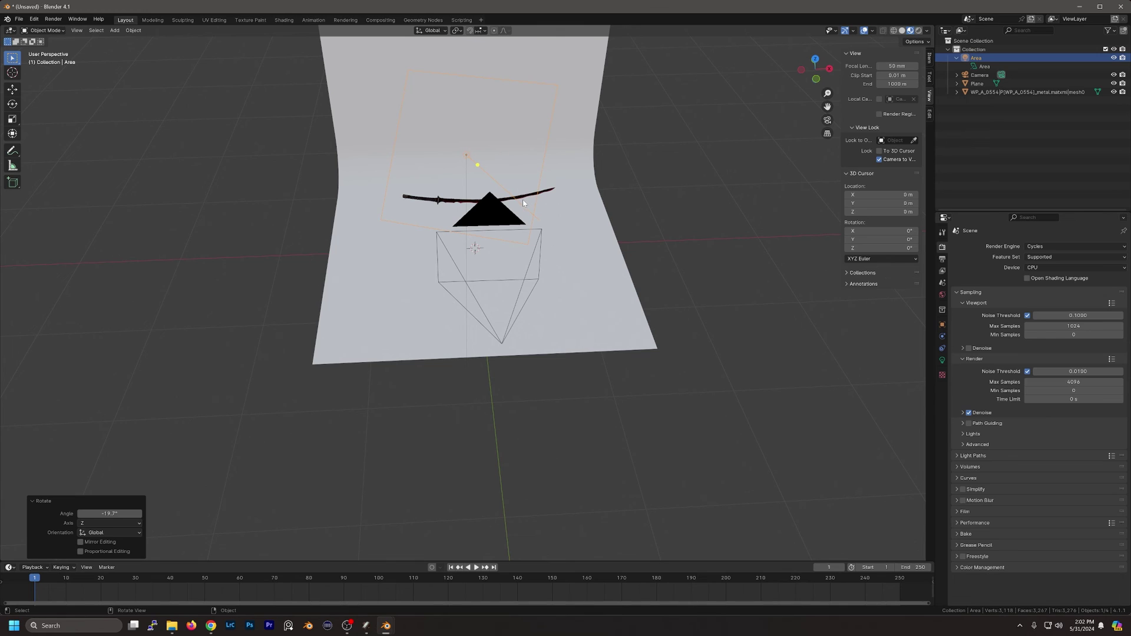
# Move the area light about -0.65 m along X toward the sword's handle side and check the lighting through the camera.
pyautogui.press('g')
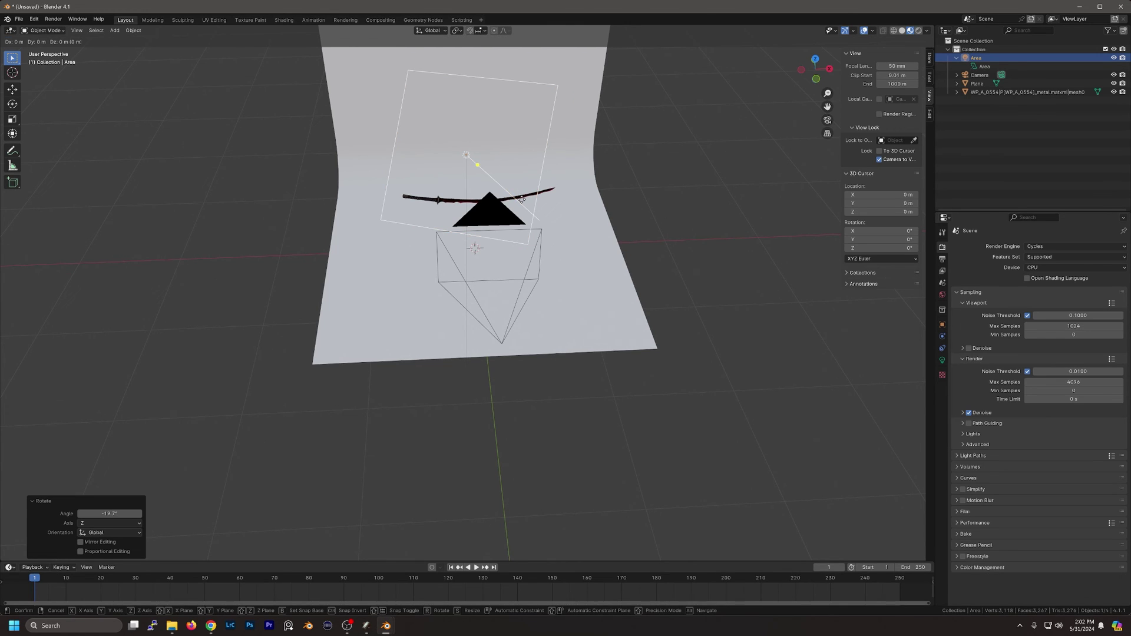
pyautogui.press('x')
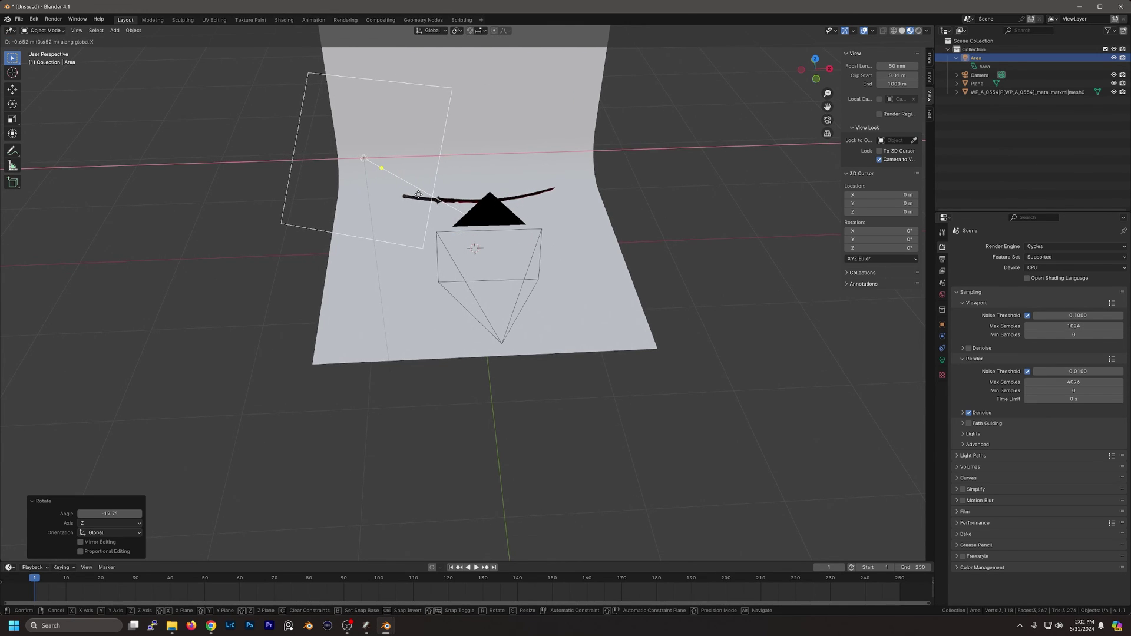
pyautogui.click(418, 194)
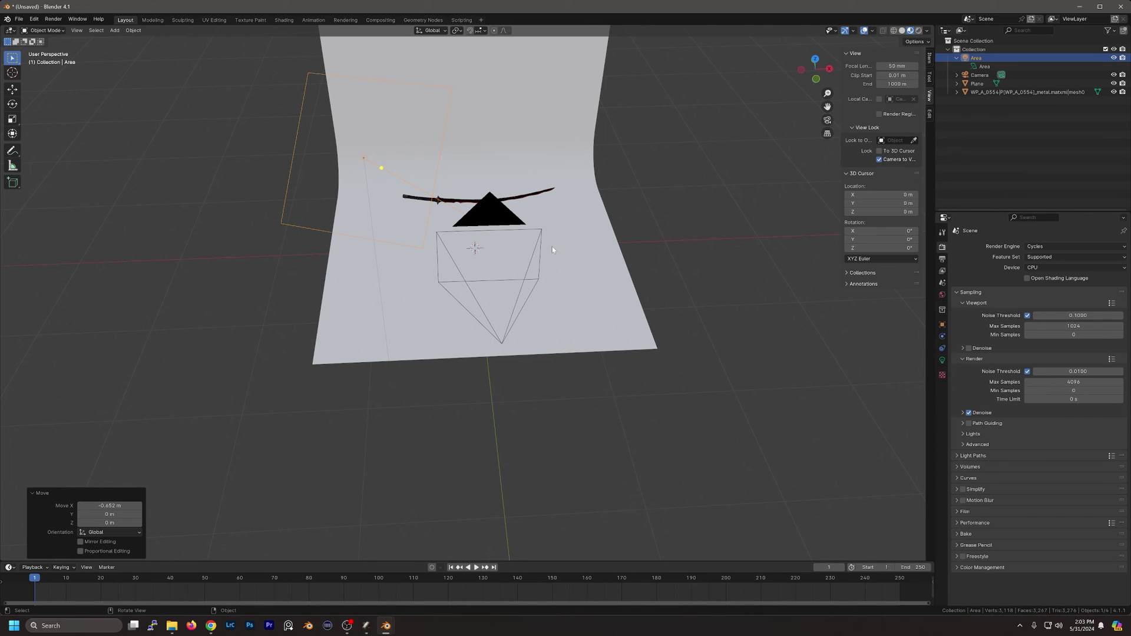
pyautogui.press('KP_0')
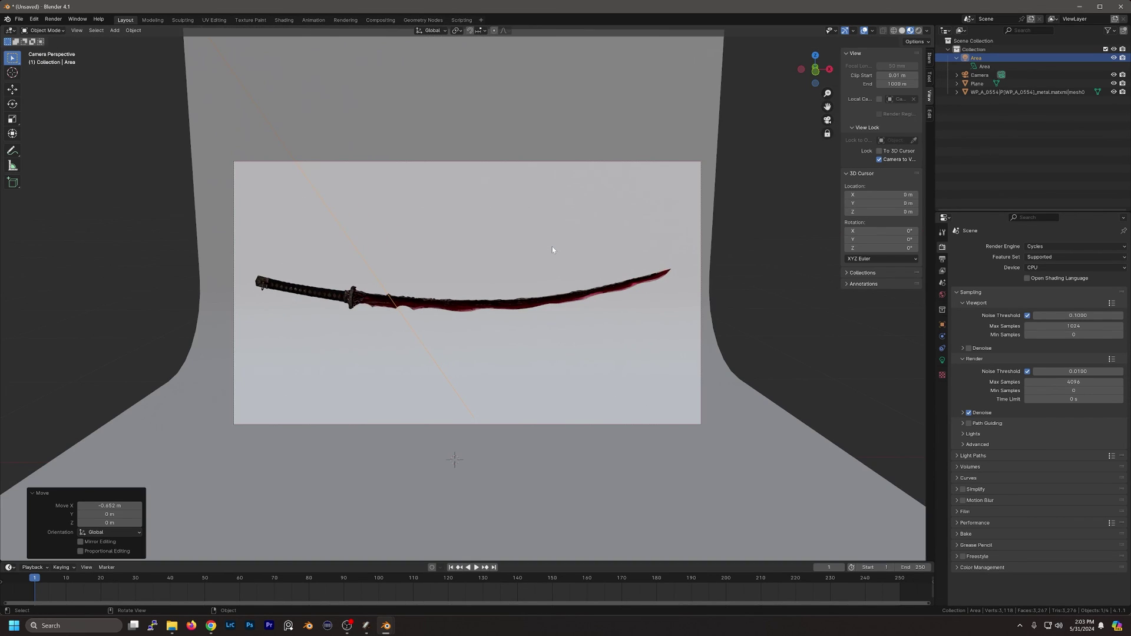
# Enlarge the square area light to about 2.23 m and bring the camera slightly closer to the sword.
pyautogui.moveTo(553, 246); pyautogui.dragTo(490, 137, button='middle')
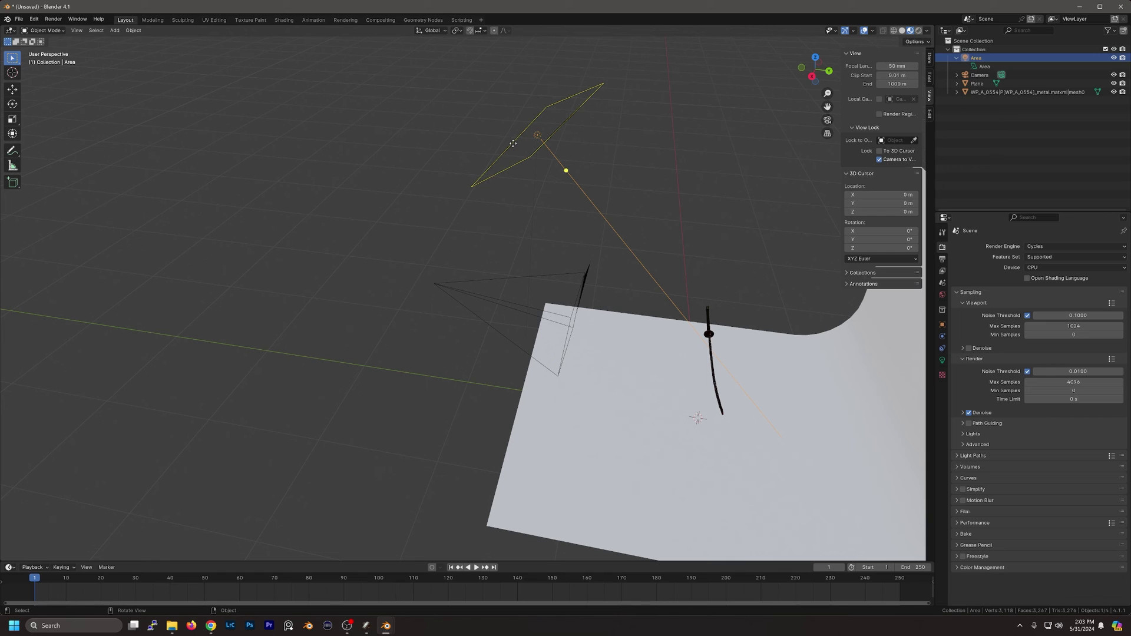
pyautogui.moveTo(512, 144); pyautogui.dragTo(471, 162)
pyautogui.moveTo(589, 265); pyautogui.dragTo(785, 338, button='middle')
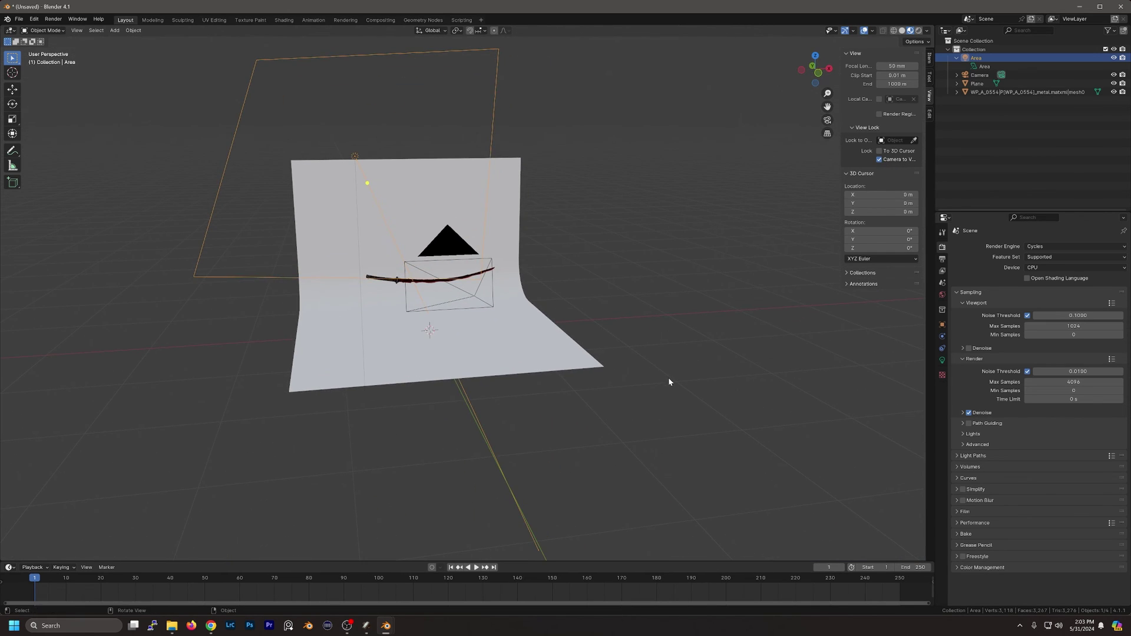
pyautogui.press('KP_0')
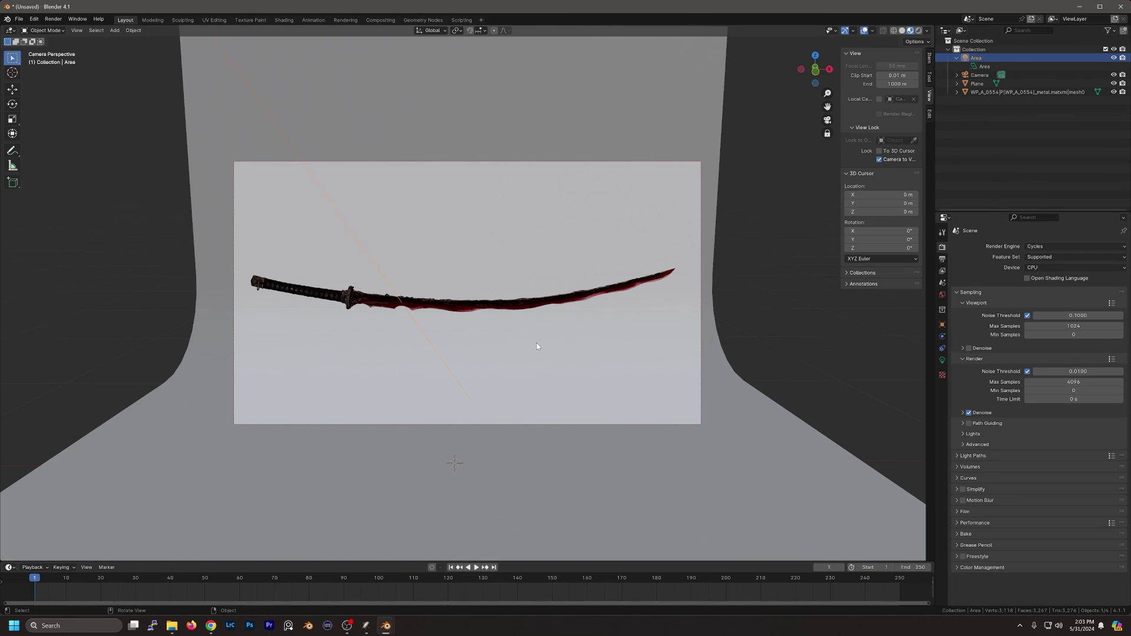
pyautogui.scroll(1, 384, 316)
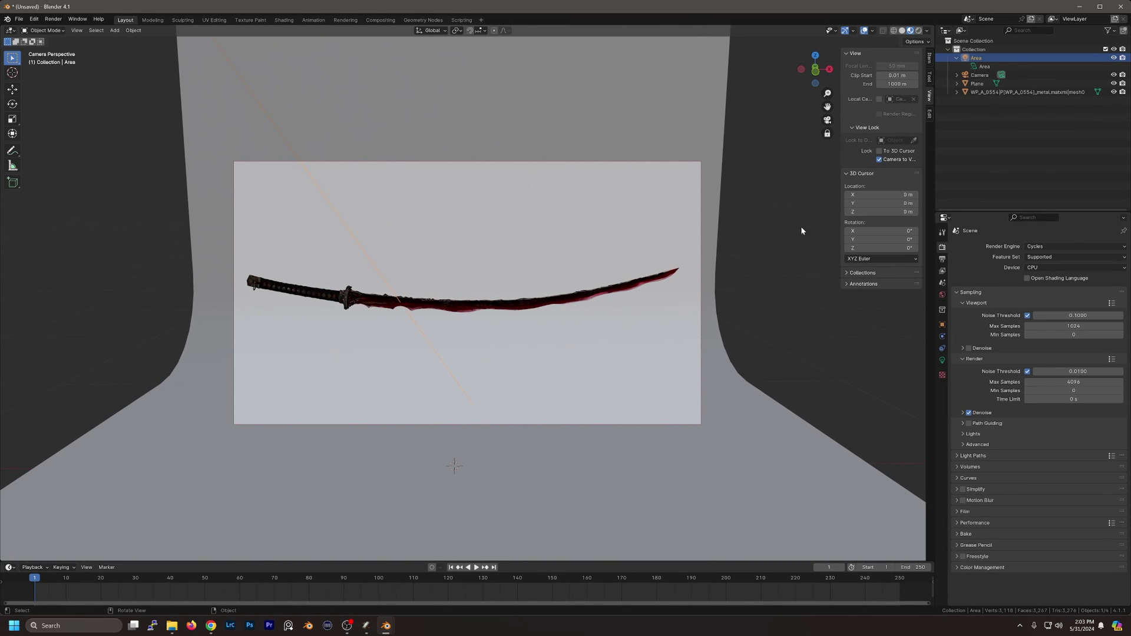
# Preview the scene in rendered shading and set the area light's power to 120 W, after trying 150 W.
pyautogui.click(919, 31)
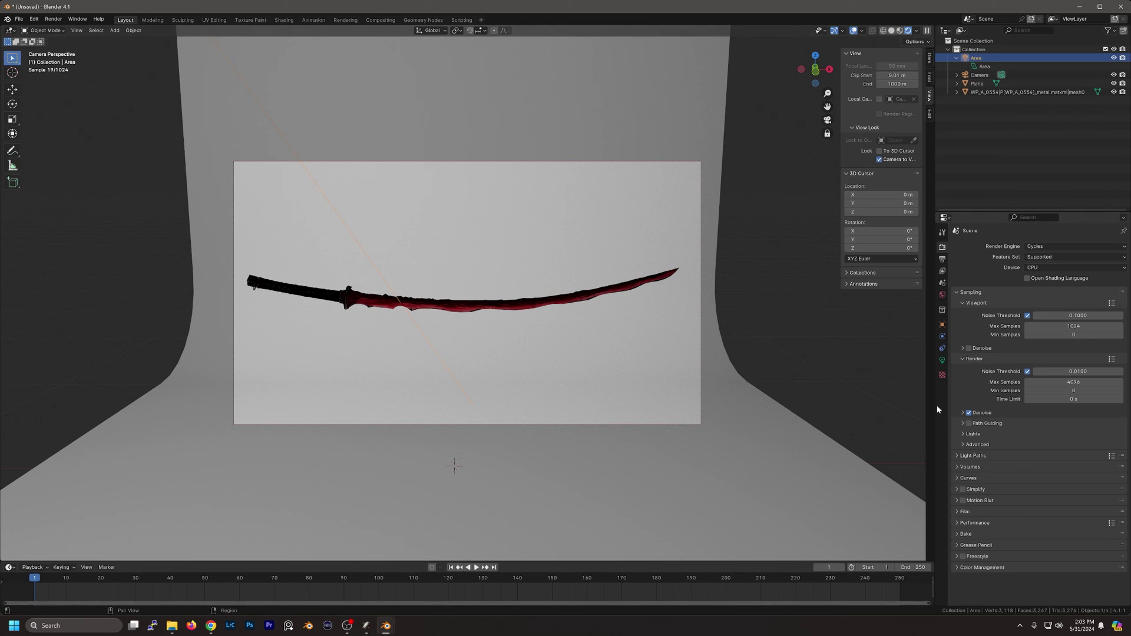
pyautogui.click(941, 360)
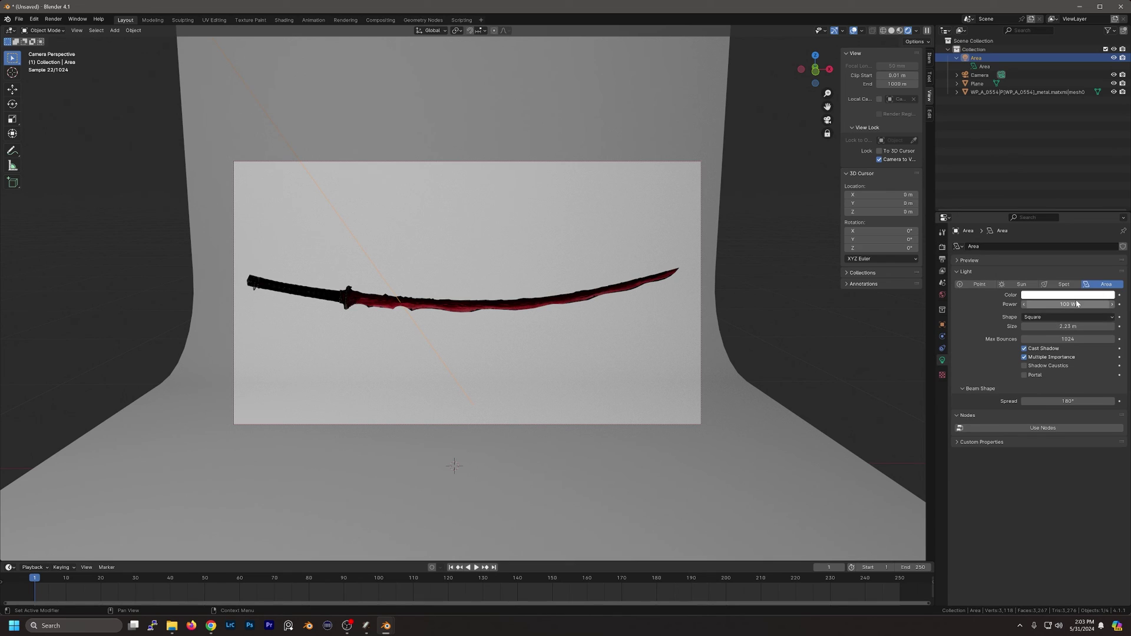
pyautogui.click(1076, 304)
pyautogui.write('150')
pyautogui.press('Return')
pyautogui.click(1060, 304)
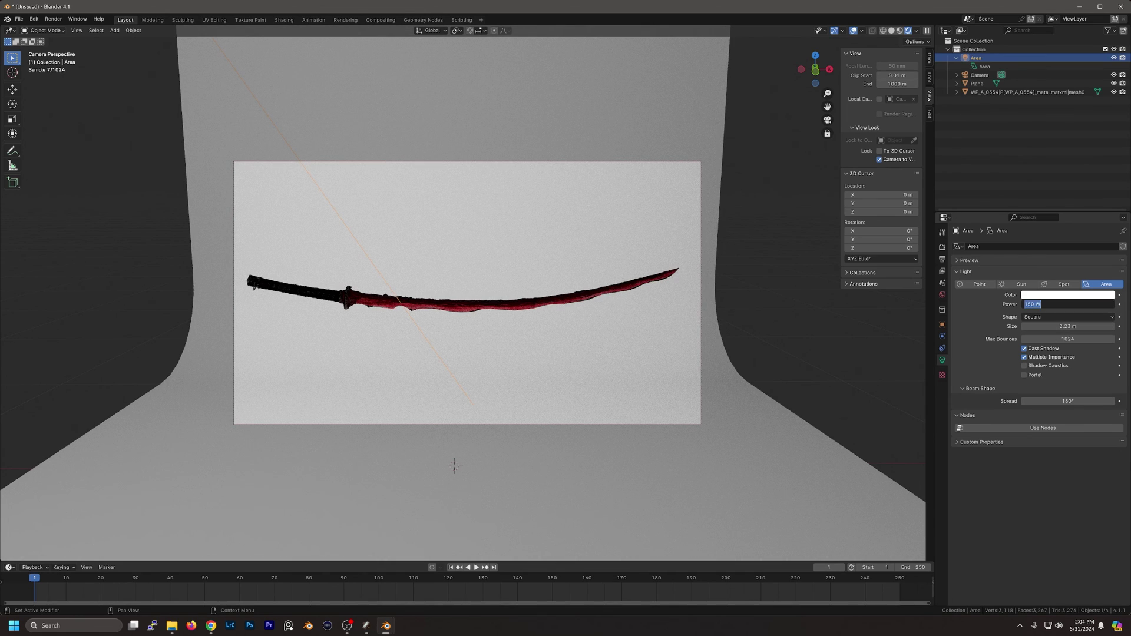
pyautogui.write('120')
pyautogui.press('Return')
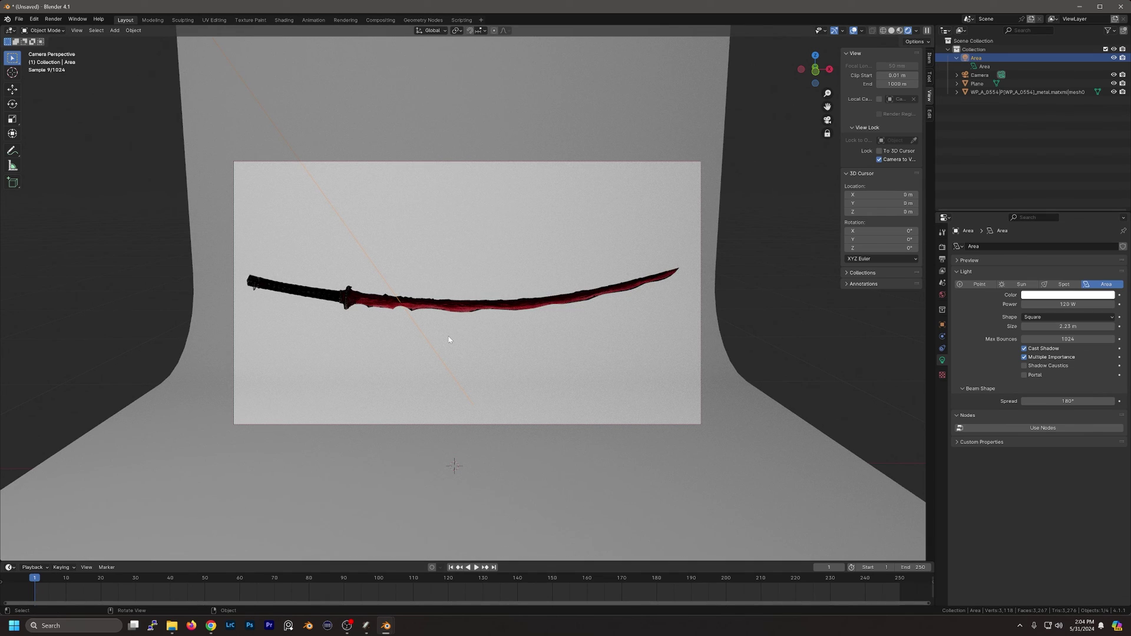
# Render the still image from the camera, inspect the blade up close, and close the render window.
pyautogui.press('F12')
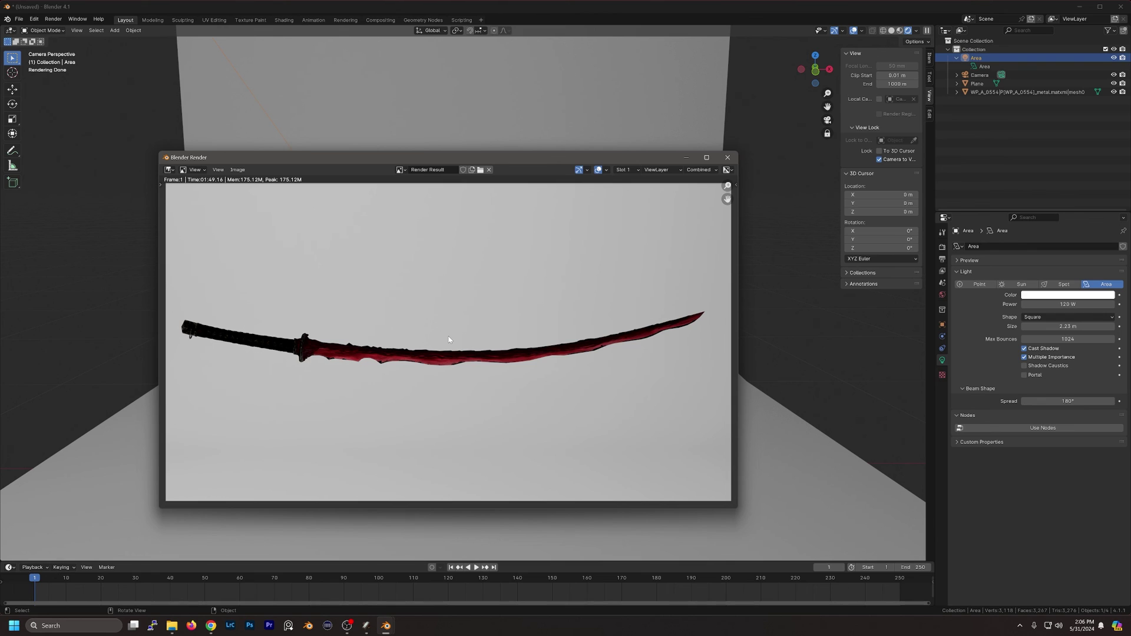
pyautogui.scroll(2, 354, 340)
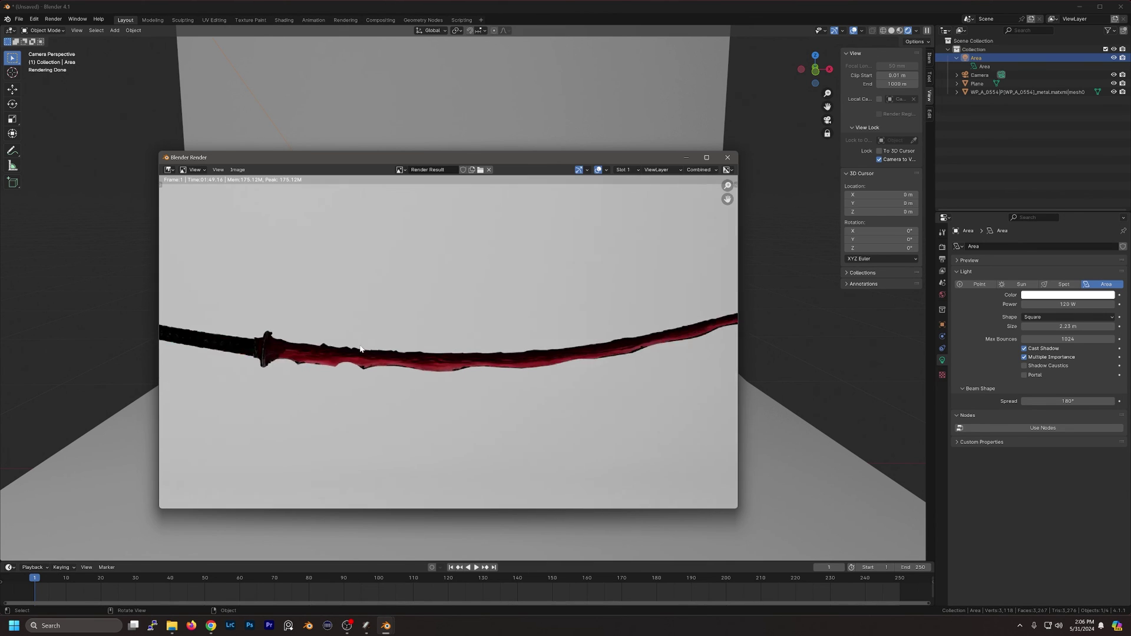
pyautogui.scroll(-2, 377, 330)
pyautogui.click(727, 158)
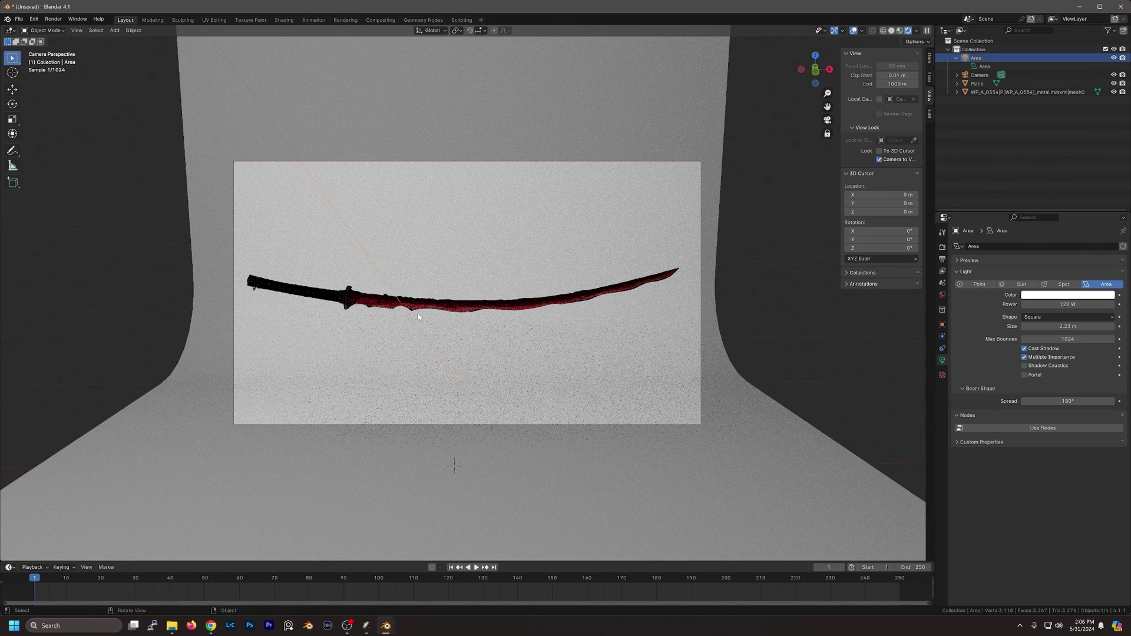
# Move the camera in closer on the sword's handle and guard and run a brief test render.
pyautogui.moveTo(418, 317); pyautogui.dragTo(379, 312, button='middle')
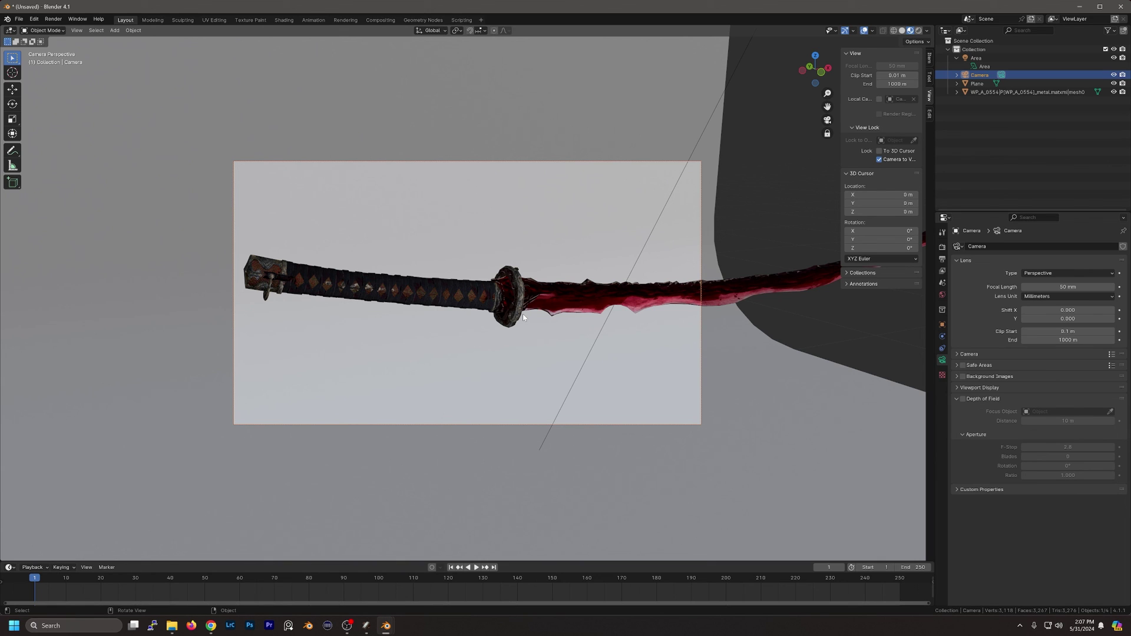
pyautogui.press('F12')
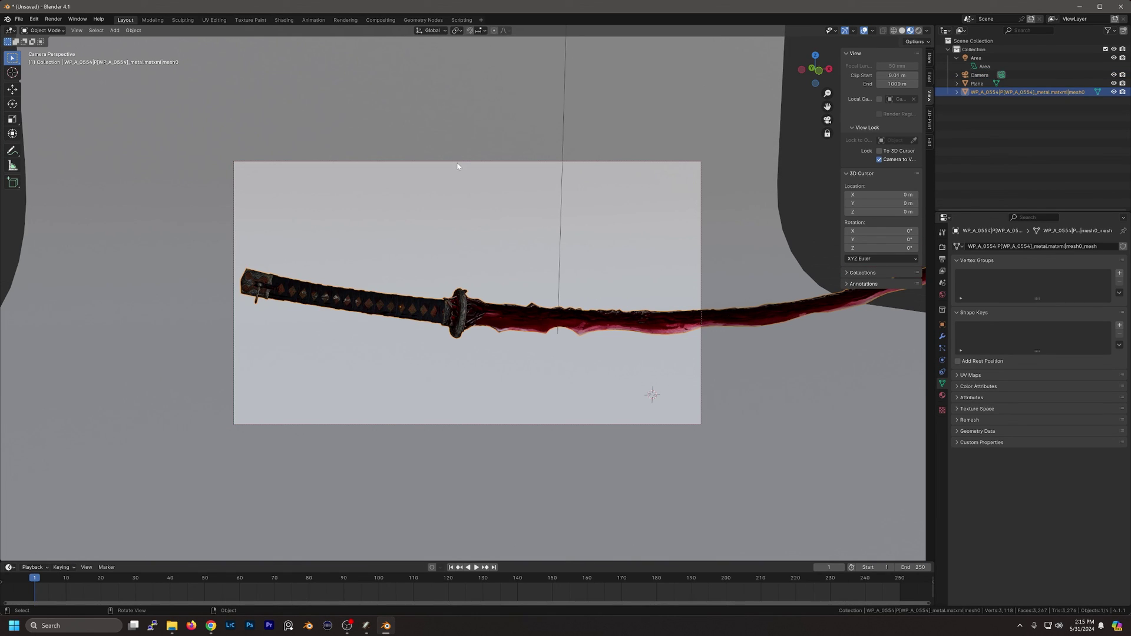
pyautogui.press('F12')
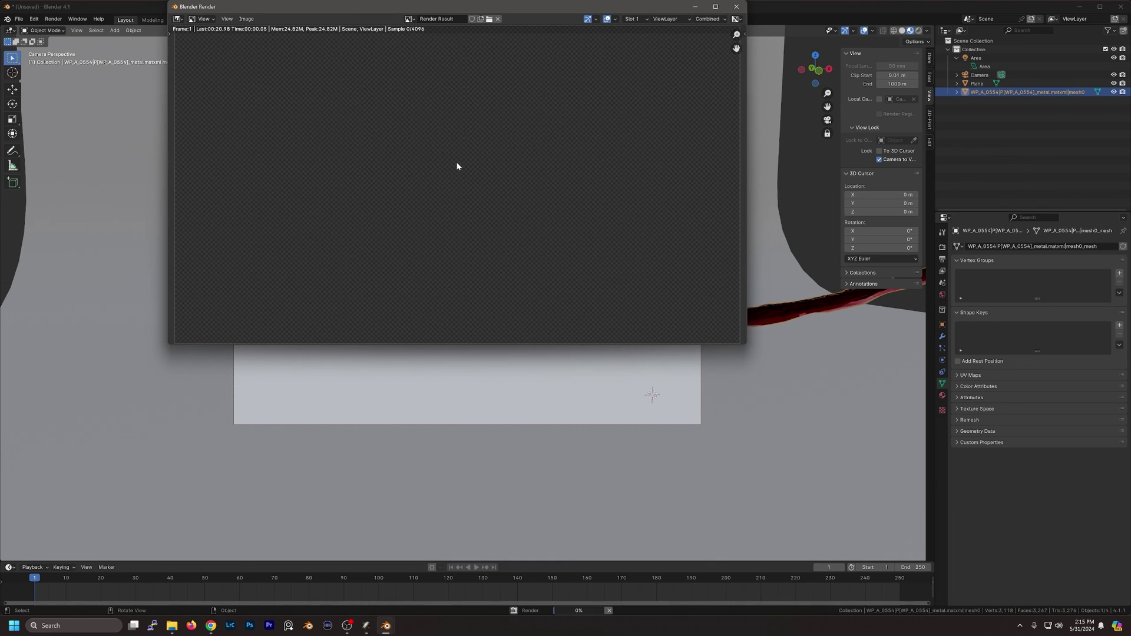
pyautogui.moveTo(466, 12); pyautogui.dragTo(499, 91)
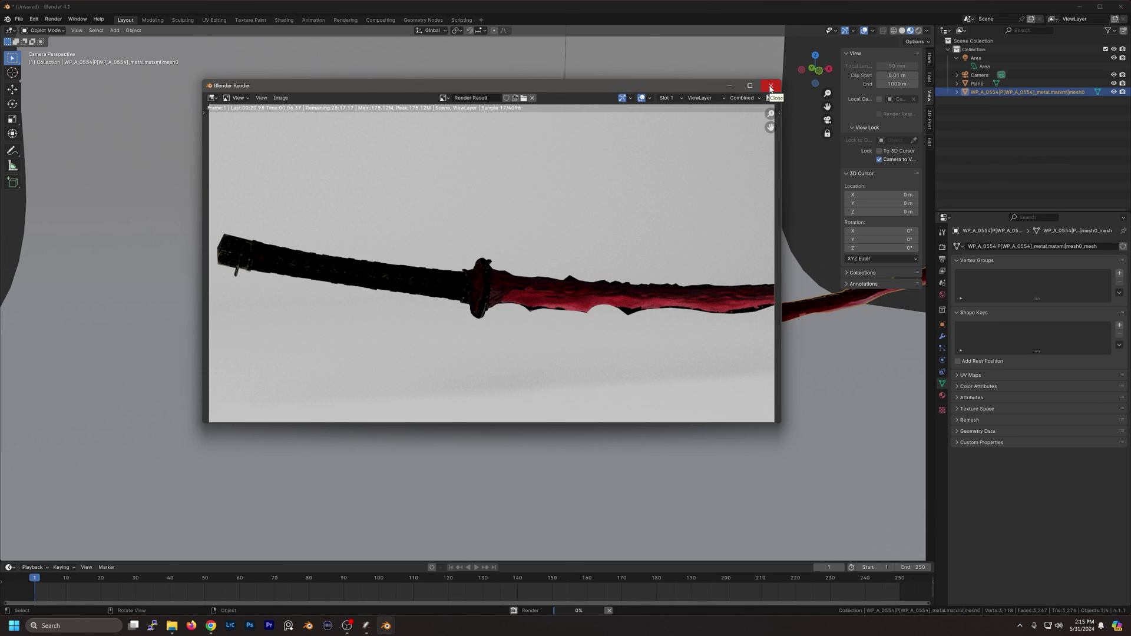
pyautogui.press('Escape')
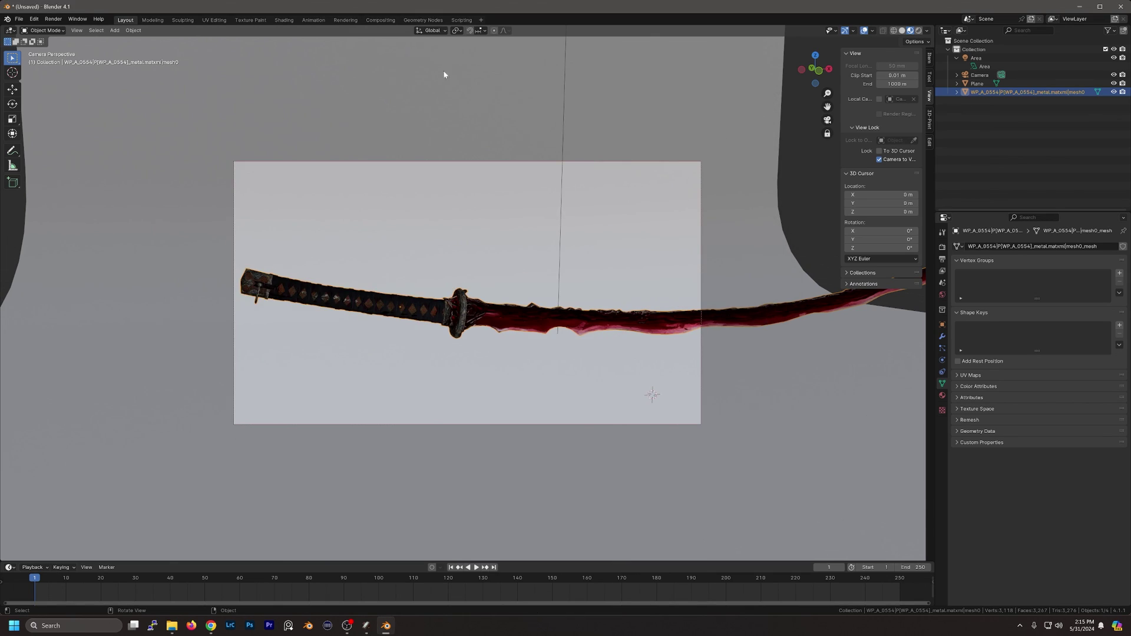
# Set the Normal Map node in the sword's material to Tangent Space and adjust its strength.
pyautogui.click(284, 20)
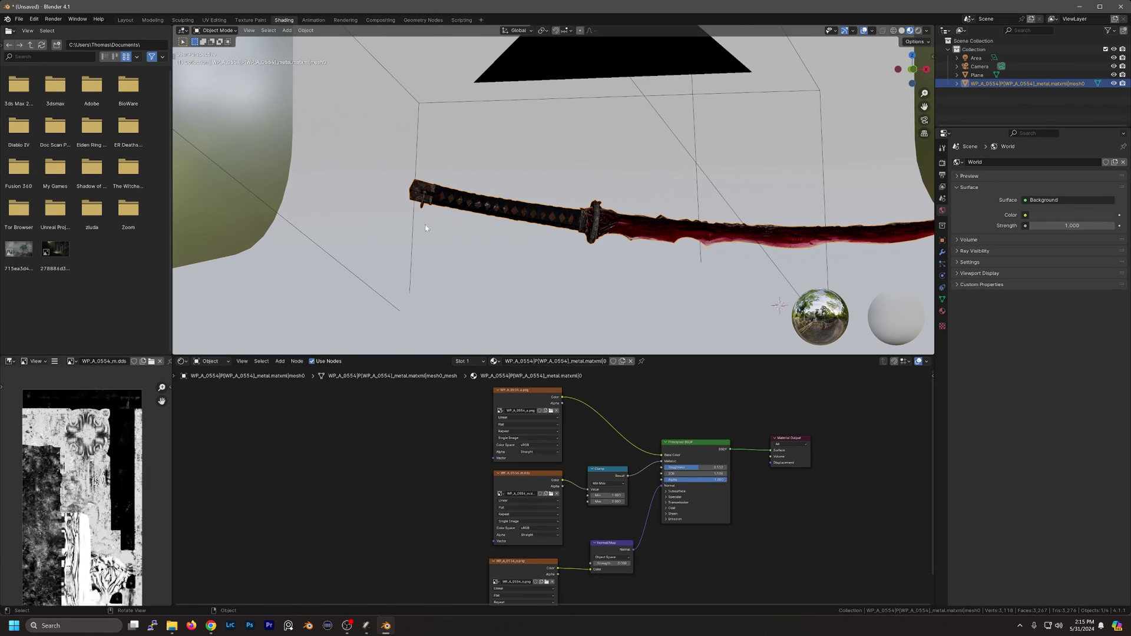
pyautogui.scroll(2, 656, 517)
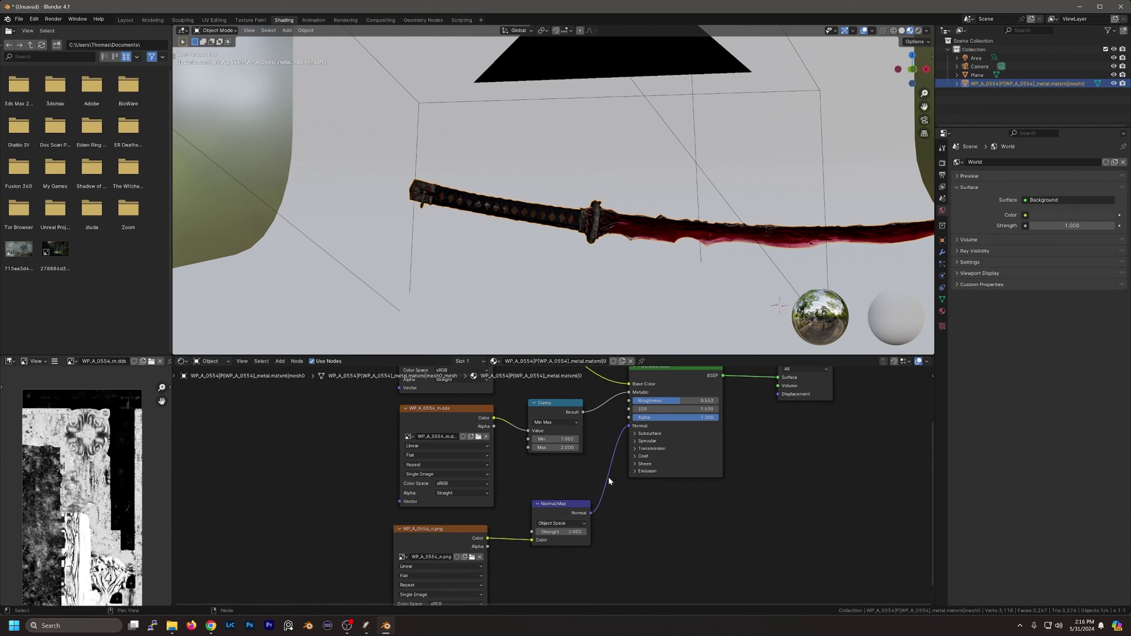
pyautogui.click(560, 523)
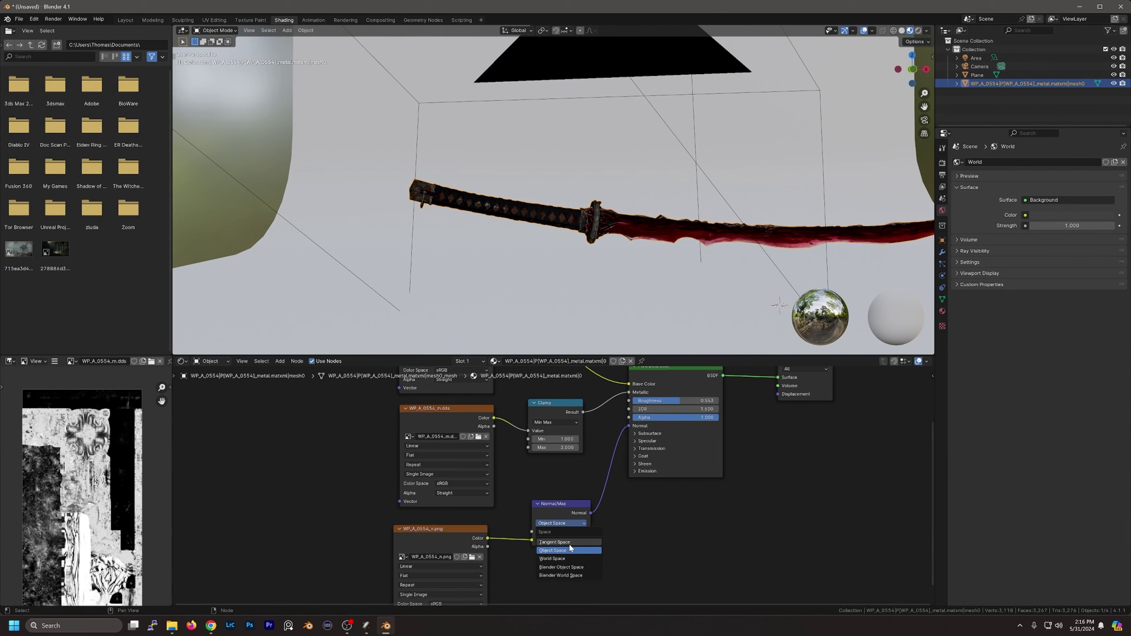
pyautogui.click(569, 542)
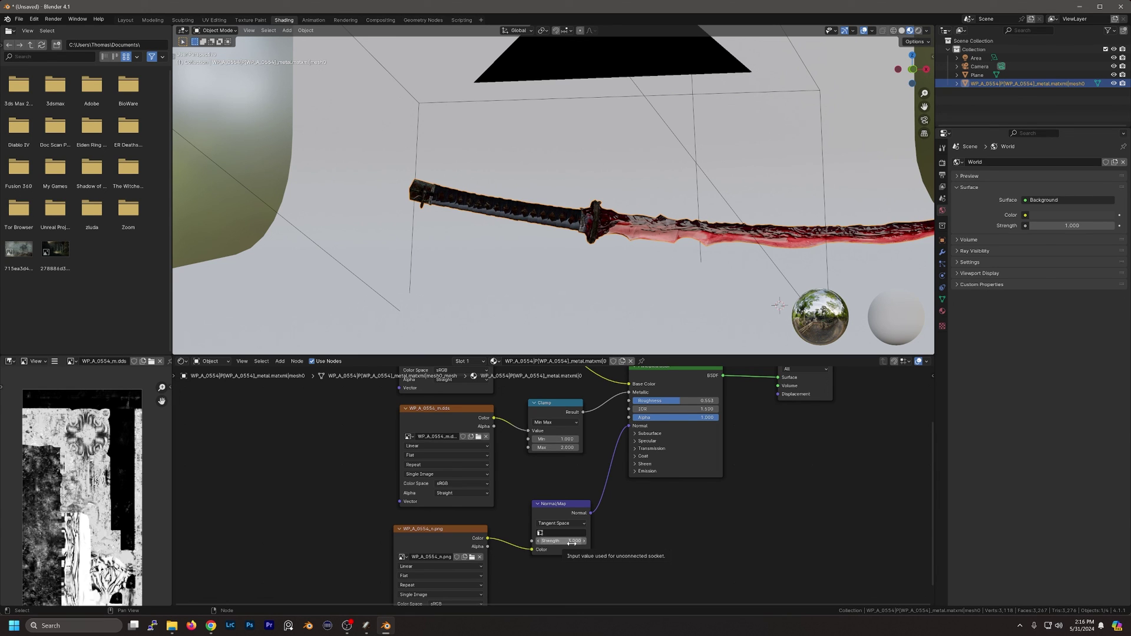
pyautogui.moveTo(572, 542); pyautogui.dragTo(589, 542)
# Test-render the sword with the tangent-space normal map and close the render window.
pyautogui.moveTo(530, 271); pyautogui.dragTo(726, 132, button='middle')
pyautogui.scroll(4, 634, 252)
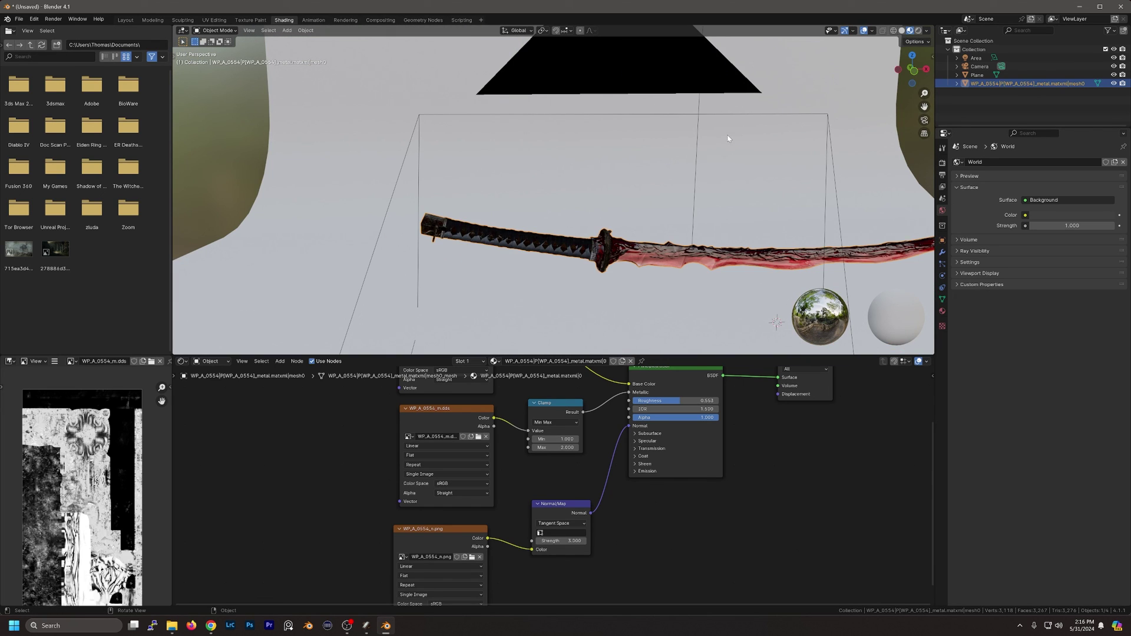
pyautogui.press('F12')
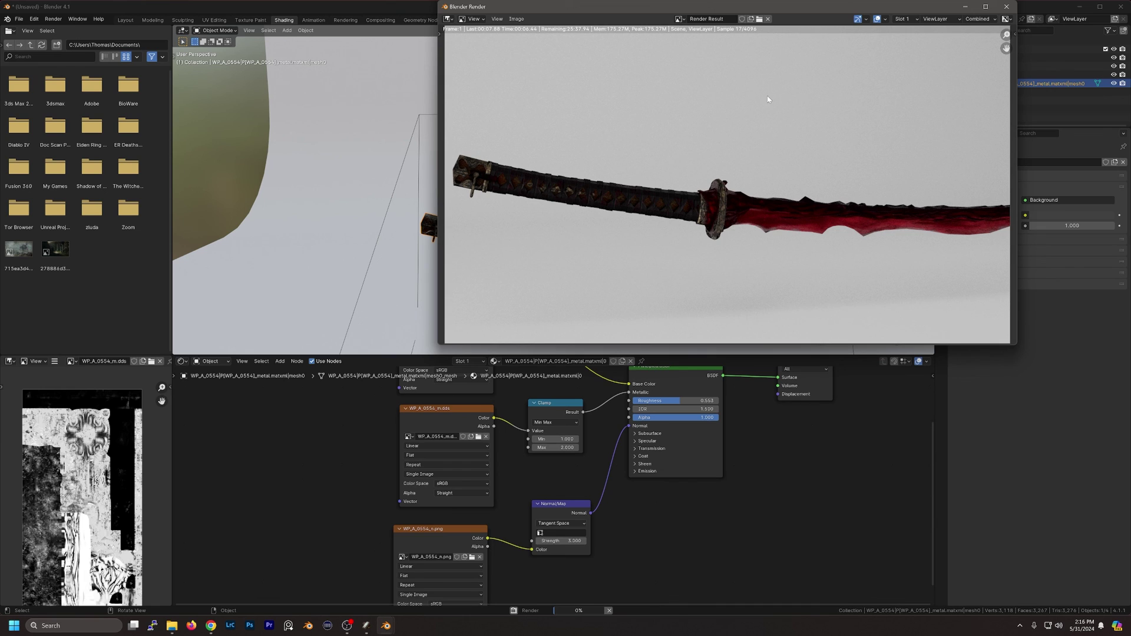
pyautogui.click(1006, 6)
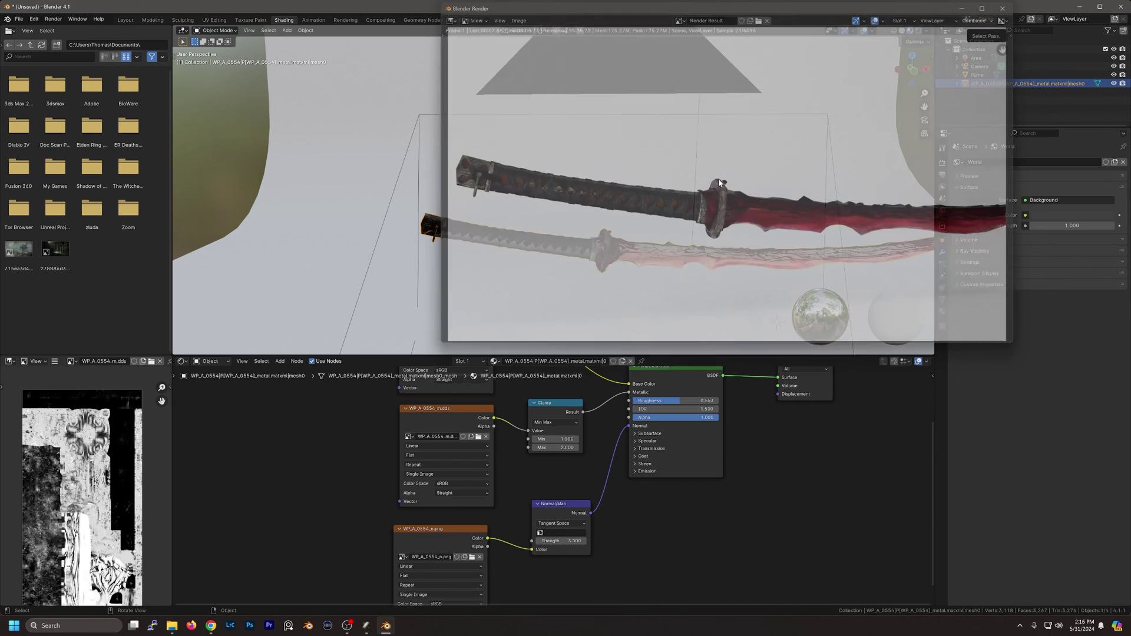
# Tidy the sword's node layout by moving the WP_A_0554_m and WP_A_0554_n texture nodes slightly up.
pyautogui.scroll(-2, 608, 455)
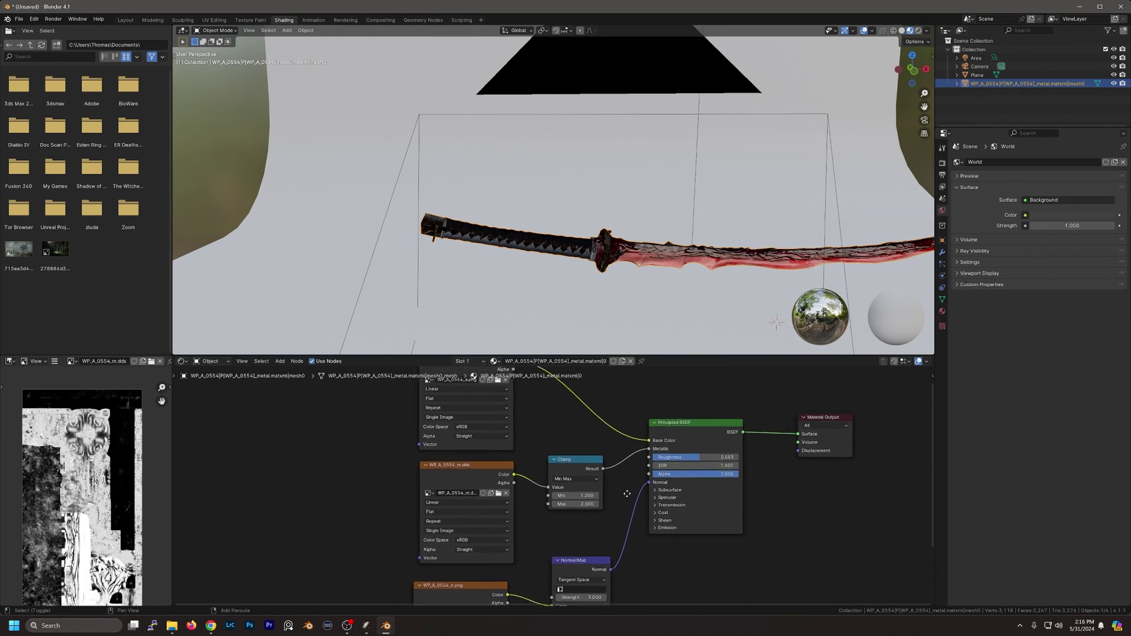
pyautogui.moveTo(608, 455); pyautogui.dragTo(623, 487, button='middle')
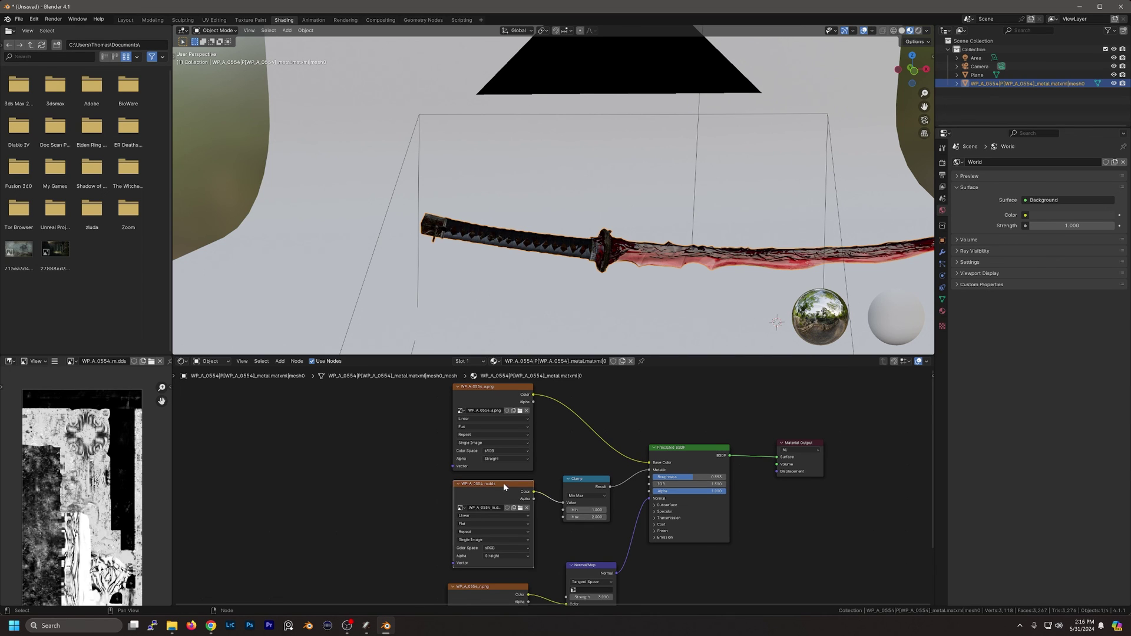
pyautogui.moveTo(503, 482); pyautogui.dragTo(503, 479)
pyautogui.moveTo(490, 585); pyautogui.dragTo(496, 570)
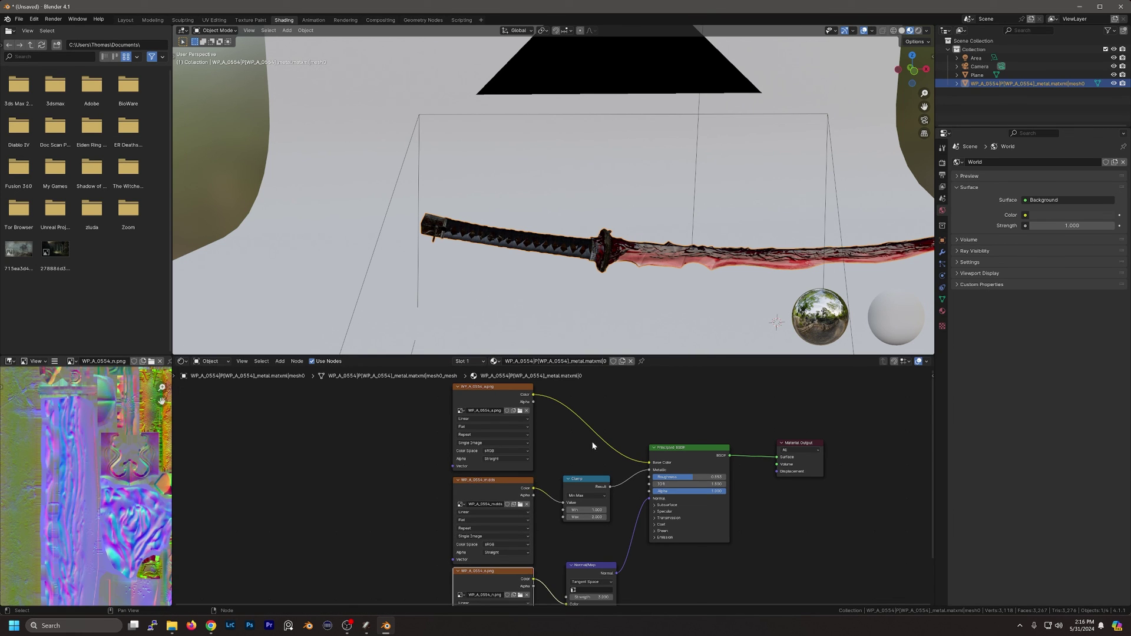
# Return to the camera layout, frame the camera tightly on the handle and guard, and render the close-up.
pyautogui.click(125, 20)
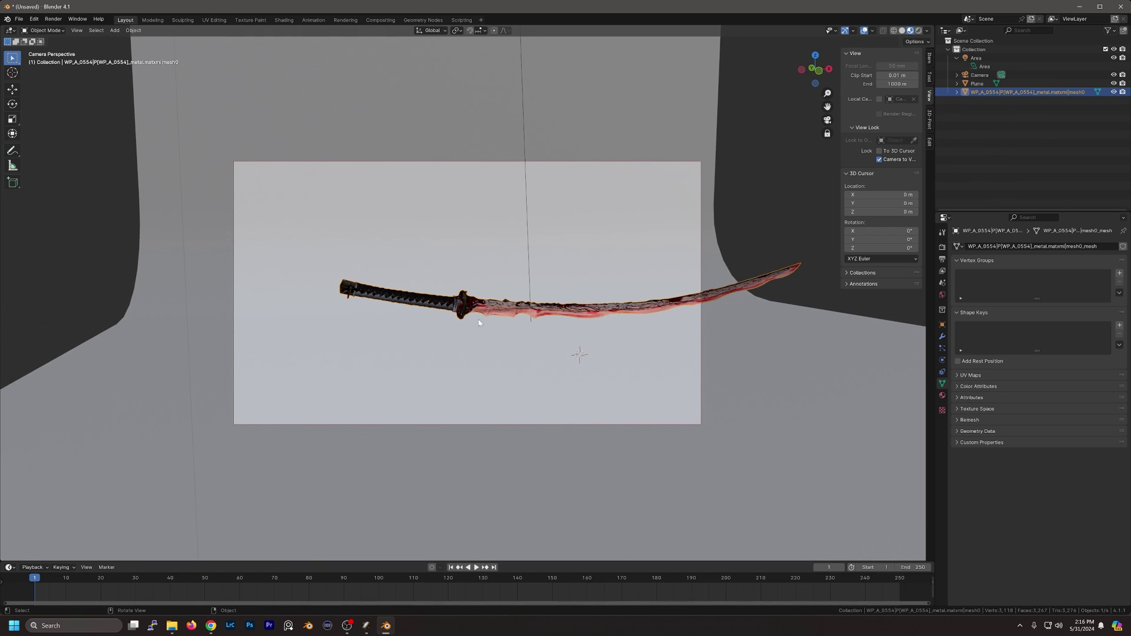
pyautogui.moveTo(479, 324)
pyautogui.mouseDown(button='middle')
pyautogui.moveTo(490, 315)
pyautogui.moveTo(306, 308)
pyautogui.moveTo(447, 331)
pyautogui.moveTo(439, 338)
pyautogui.moveTo(505, 322)
pyautogui.moveTo(429, 332)
pyautogui.moveTo(463, 335)
pyautogui.moveTo(426, 352)
pyautogui.moveTo(361, 341)
pyautogui.moveTo(499, 331)
pyautogui.mouseUp(button='middle')
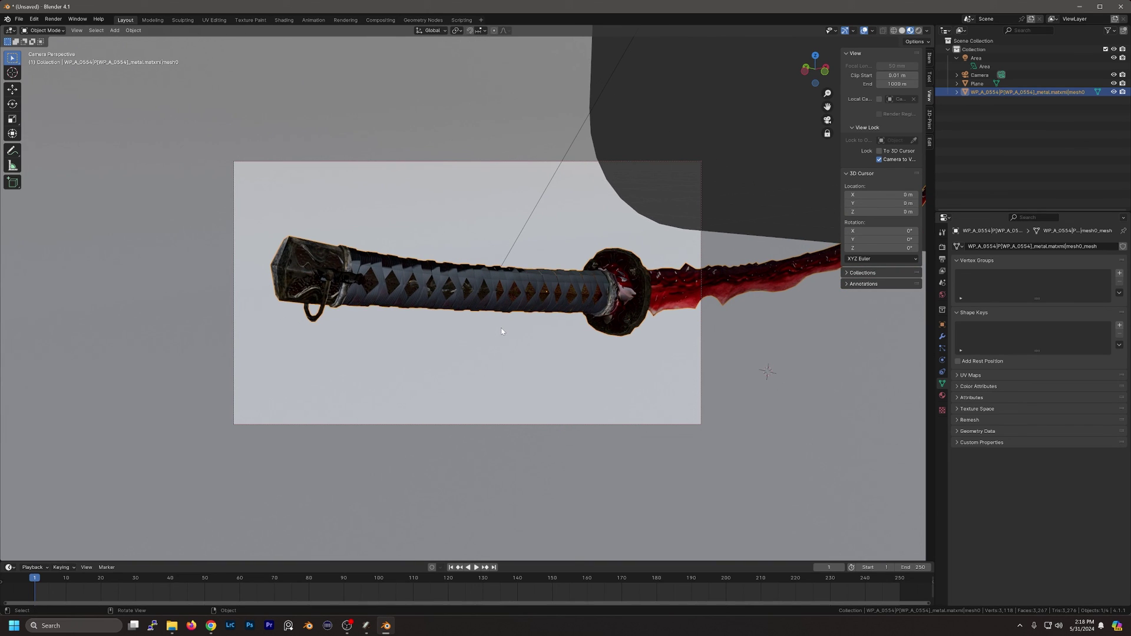
pyautogui.press('F12')
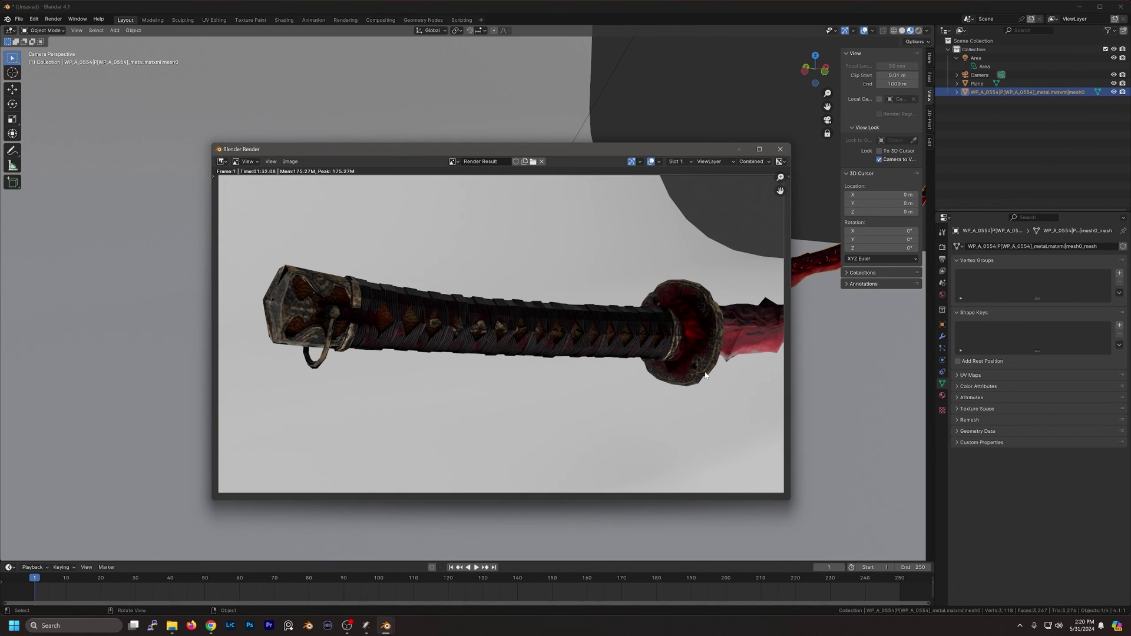